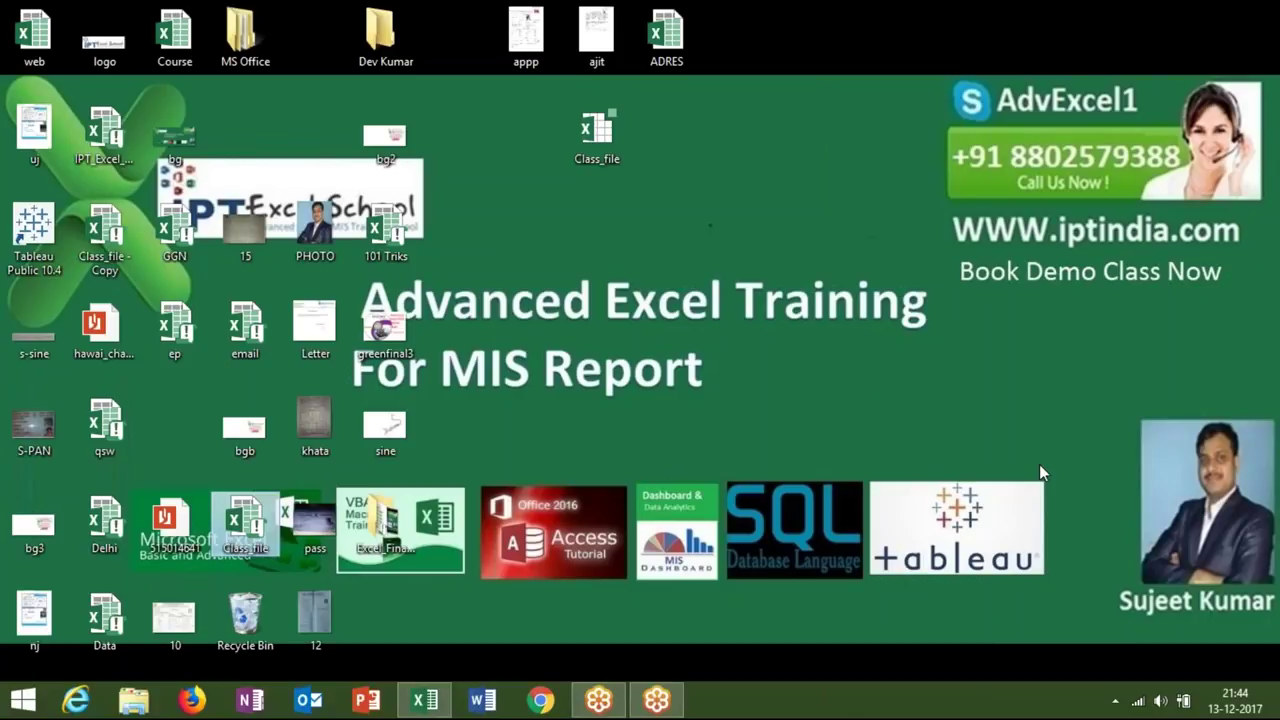
Browse in File Explorer to the D:\AdvExcel\Data folder
left_click(134, 702)
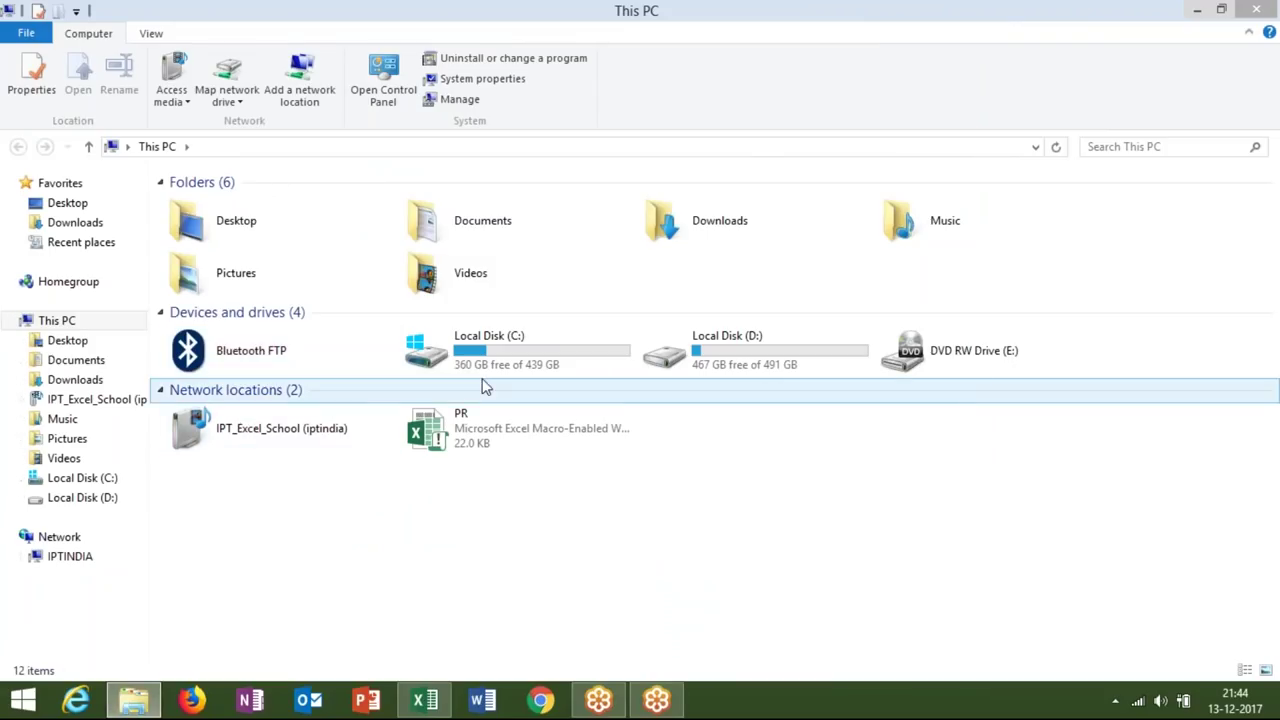
left_click(505, 370)
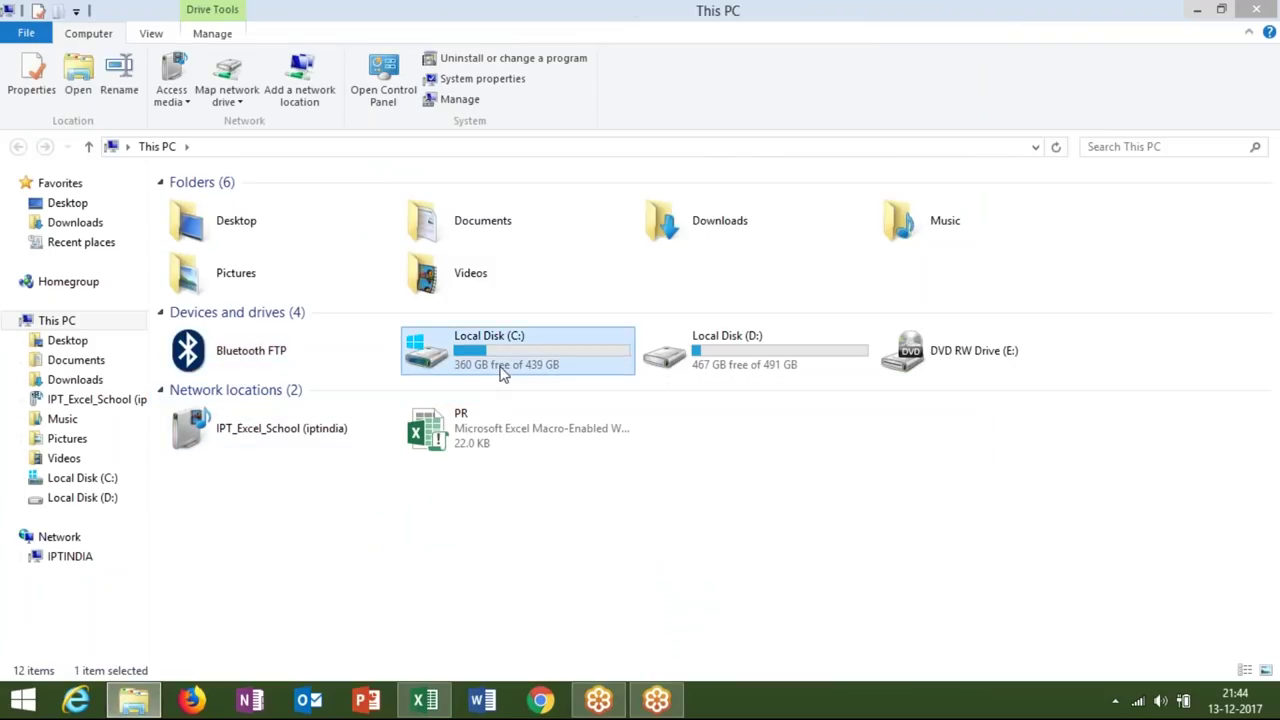
double_click(717, 347)
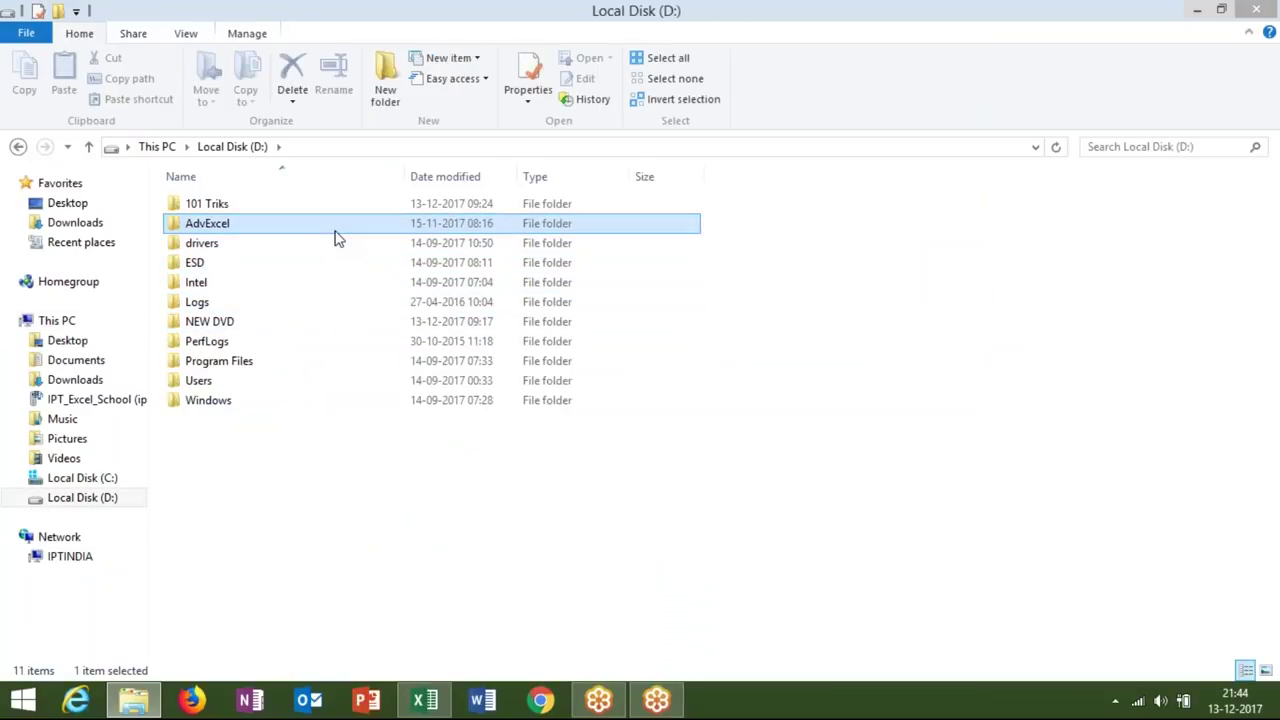
double_click(335, 237)
double_click(305, 249)
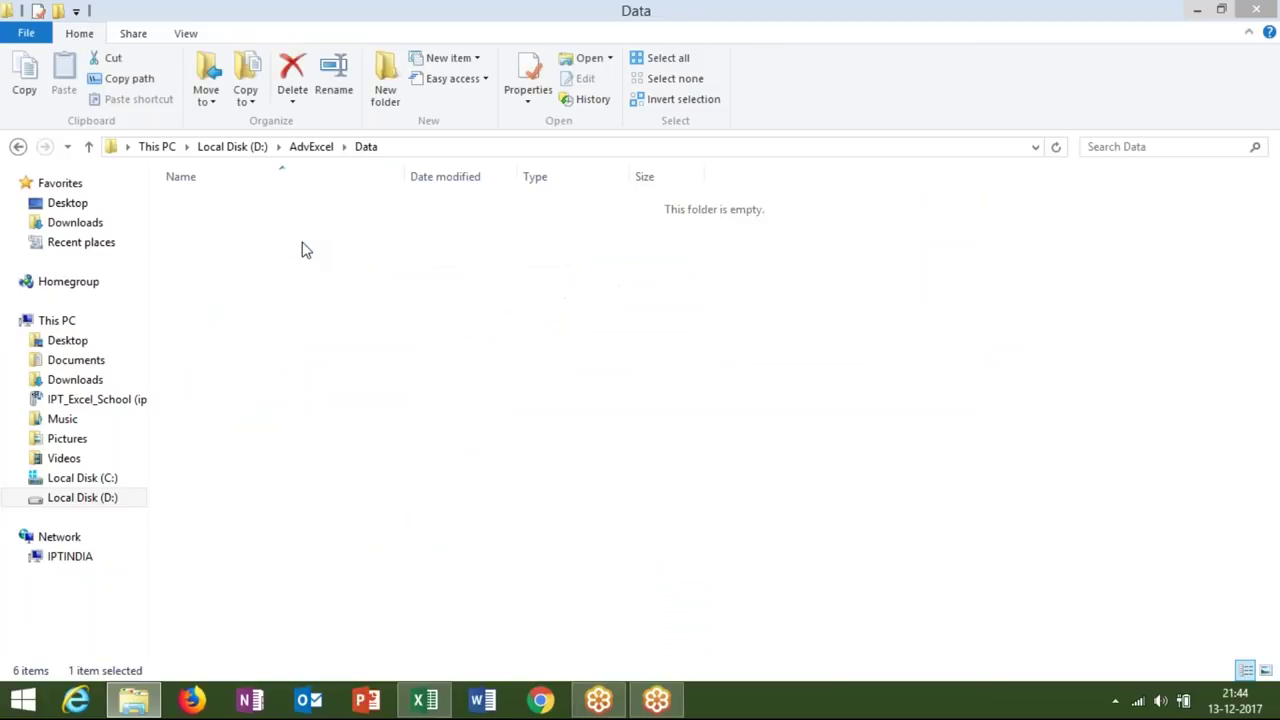
Review the folder's eleven workbooks, then bring Class_file back to the front
left_click(278, 218)
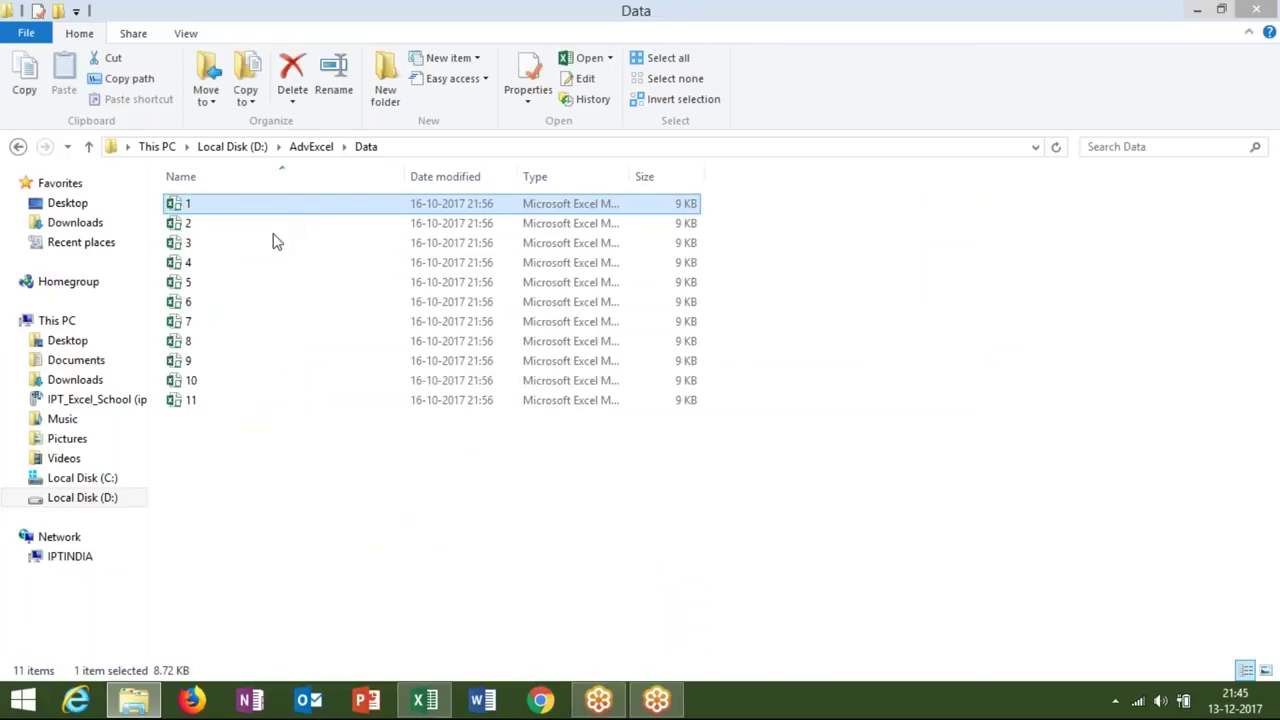
left_click(232, 403)
left_click(232, 403, "shift")
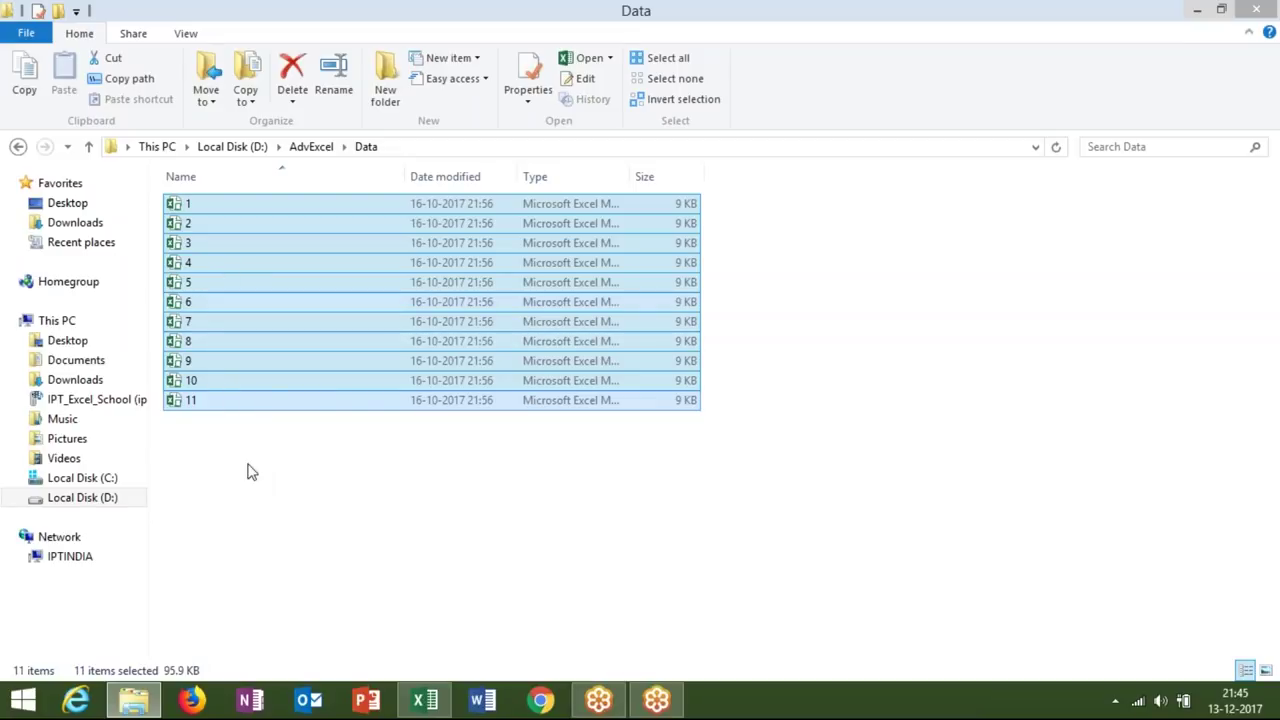
left_click(251, 495)
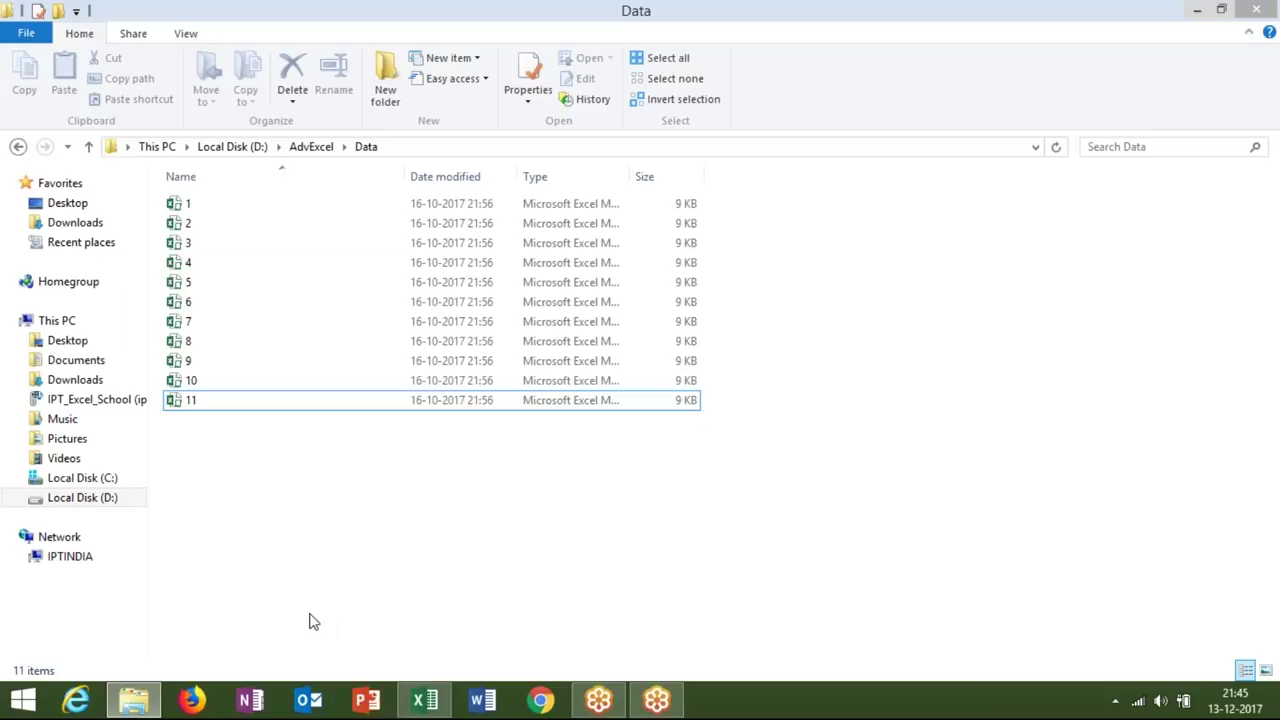
left_click(425, 703)
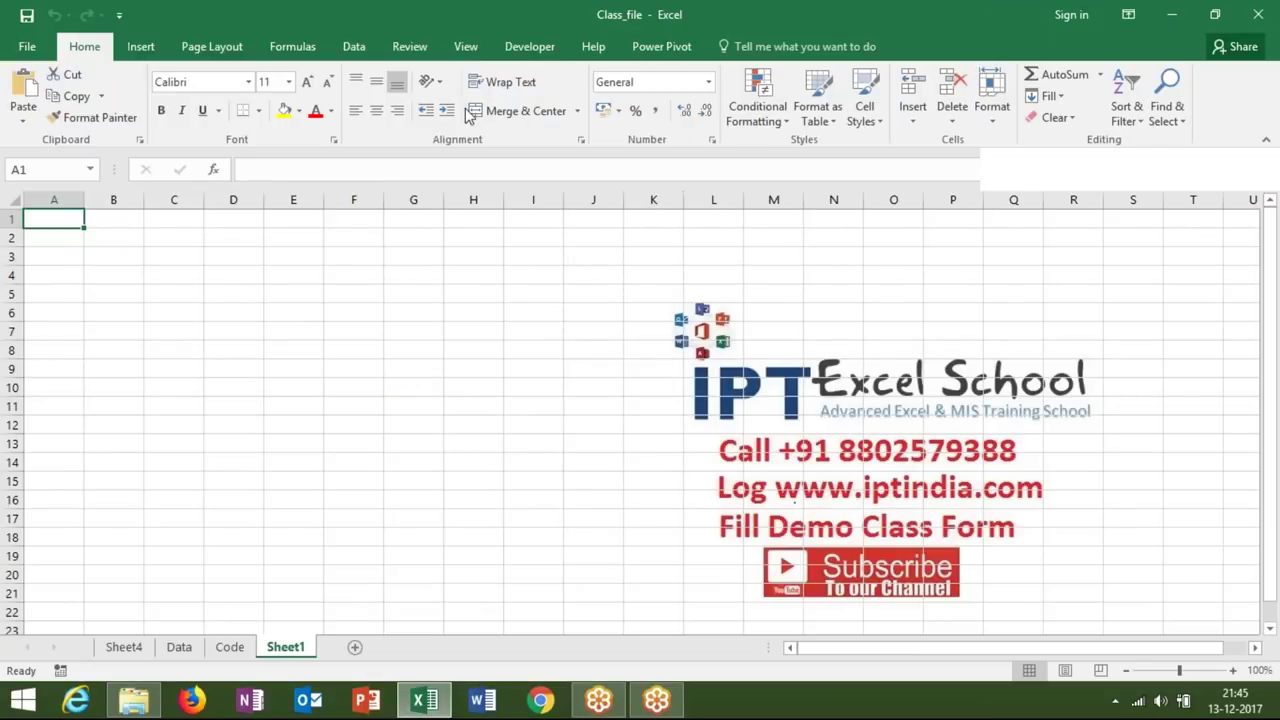
Open the VBA editor maximized and clear all existing code in Module6
left_click(521, 48)
left_click(22, 95)
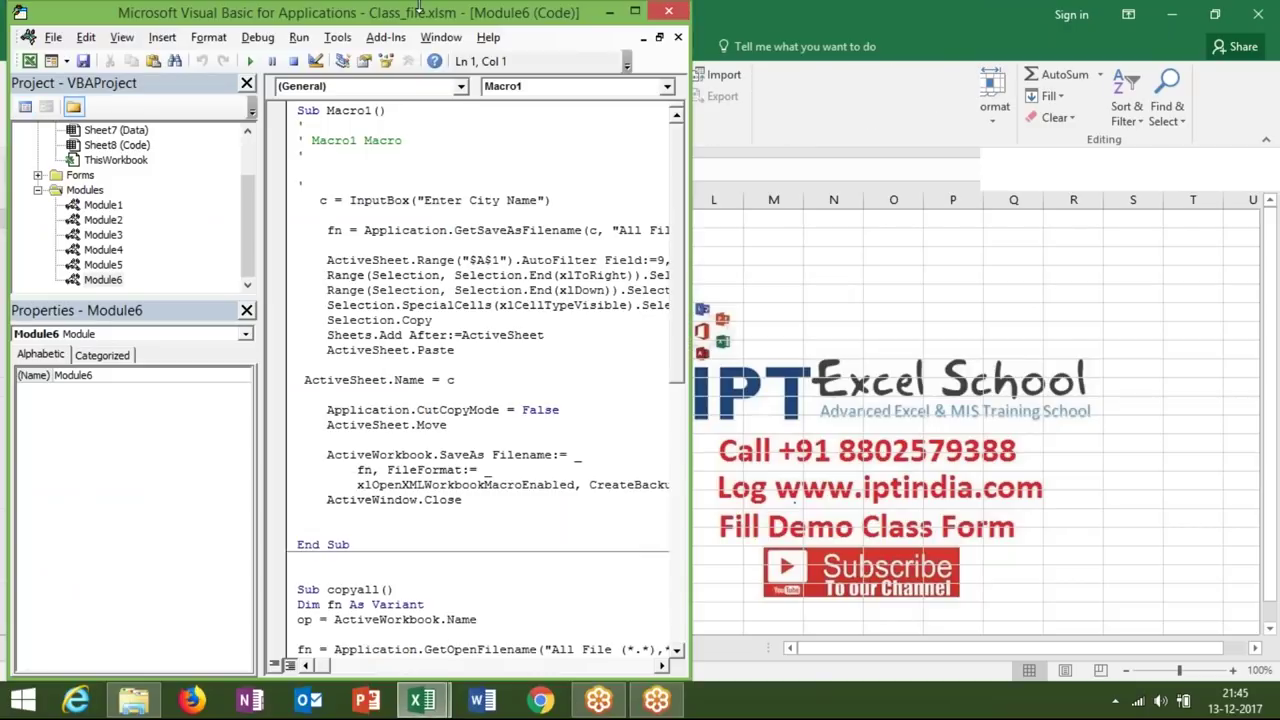
double_click(421, 14)
key("ctrl+a")
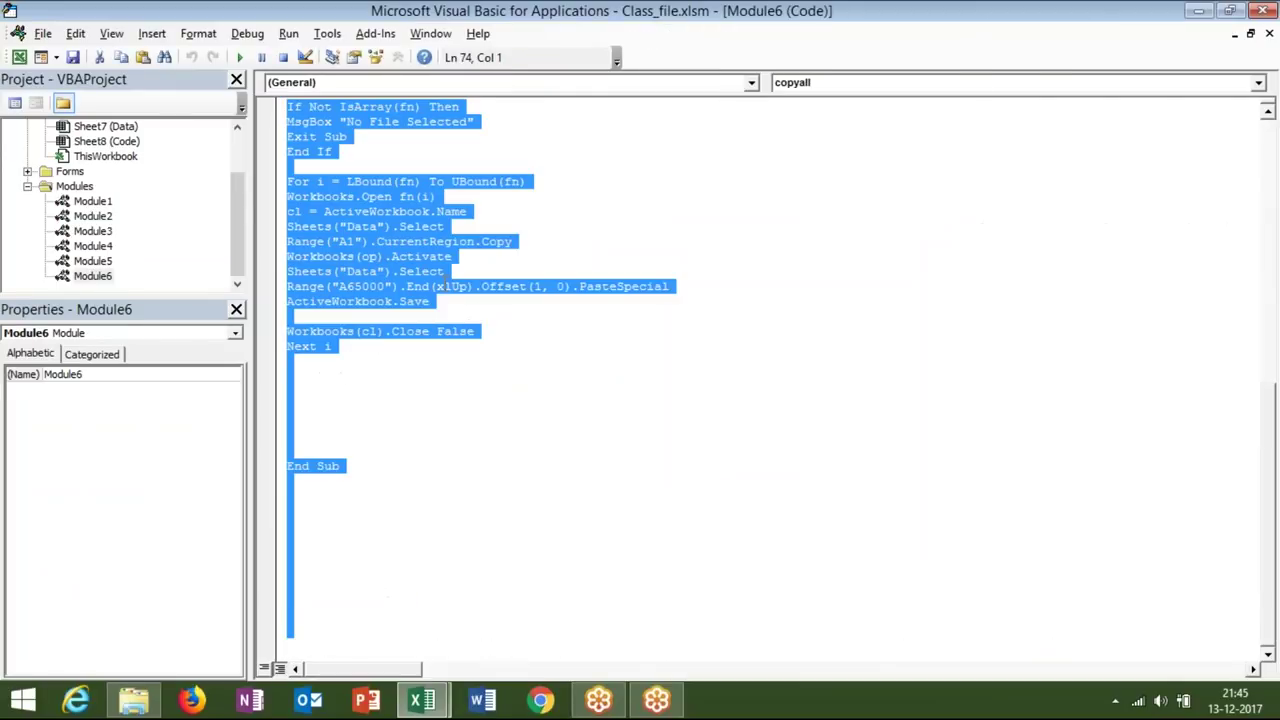
key("Delete")
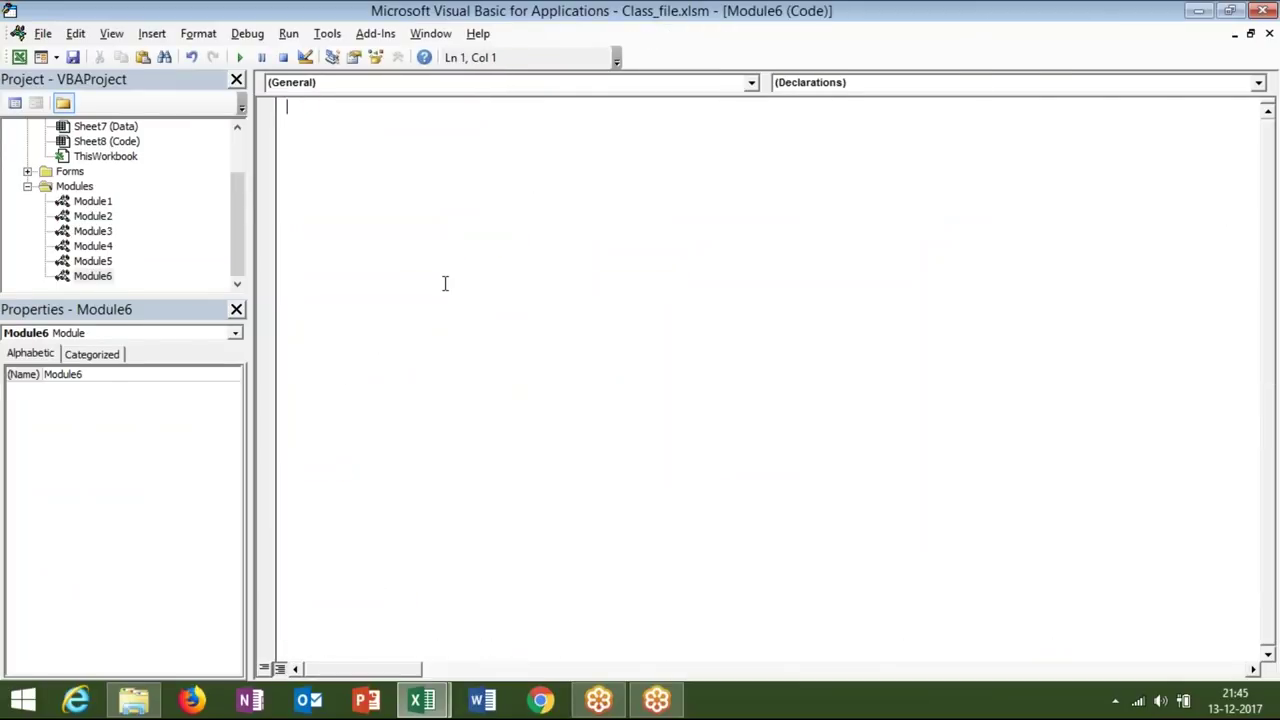
Start a Sub rr() macro with an fn=dir( line, then switch to the Data folder
type("sub rr()")
key("Return")
key("Return")
key("Return")
key("Return")
key("Return")
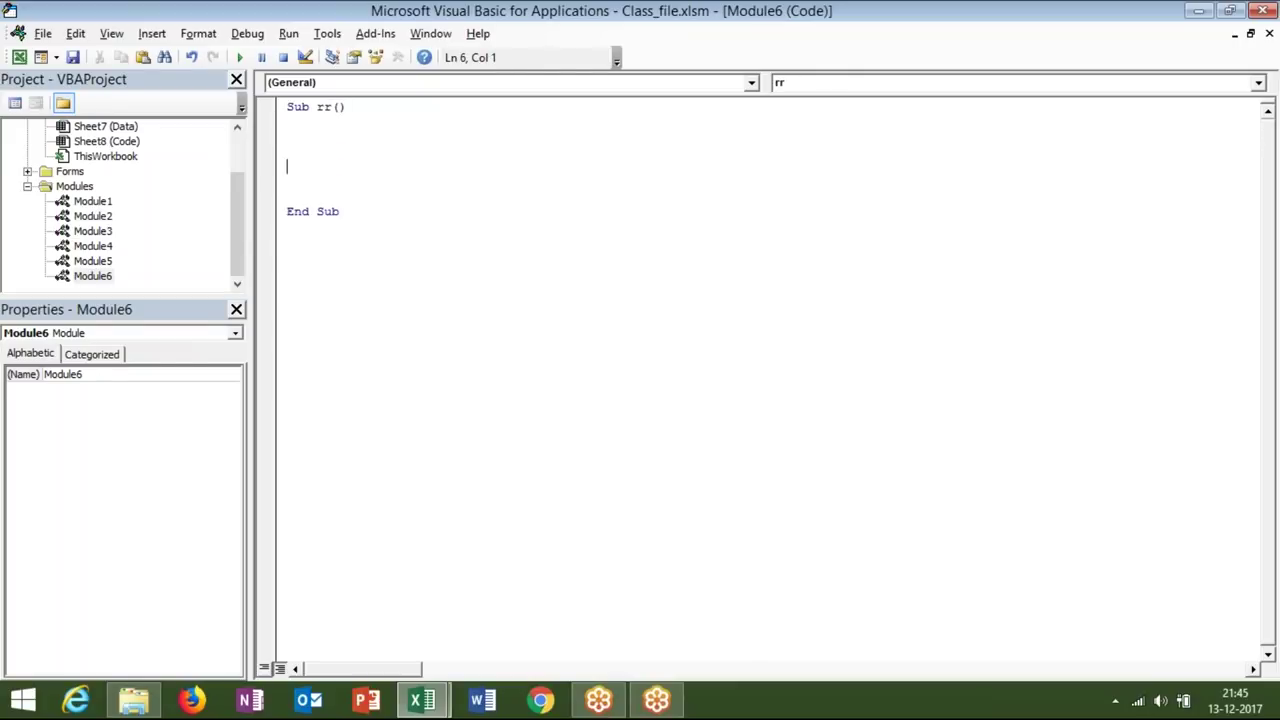
type("fn")
type("=")
type("dir")
type("(")
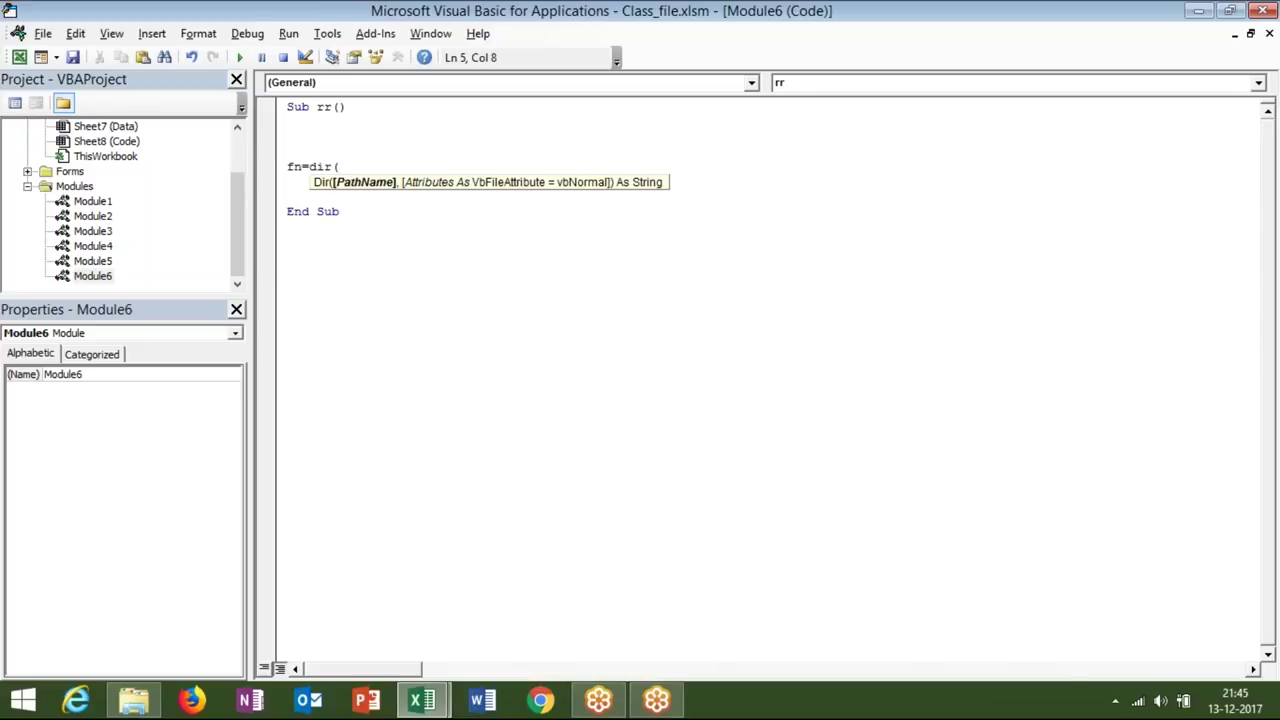
key("alt+F11")
key("alt+Tab")
key("alt+Tab")
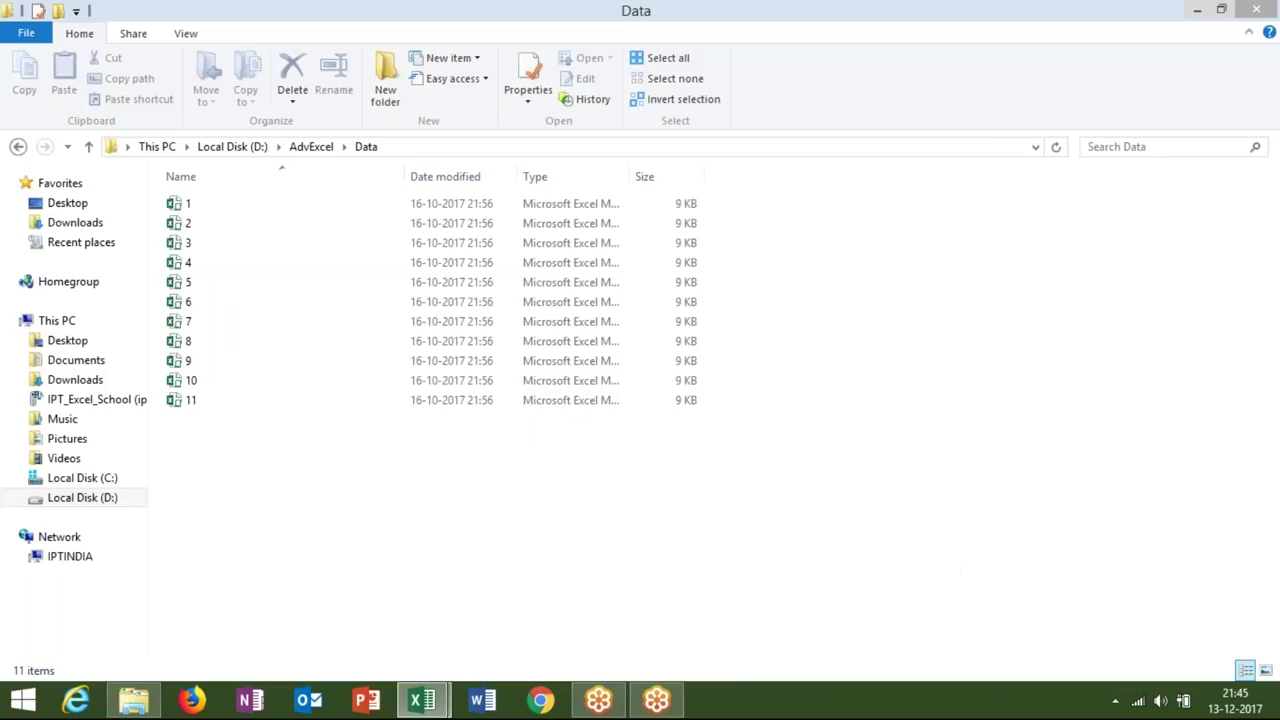
Copy the Data folder's path from the address bar and return to the VBA editor
left_click(462, 148)
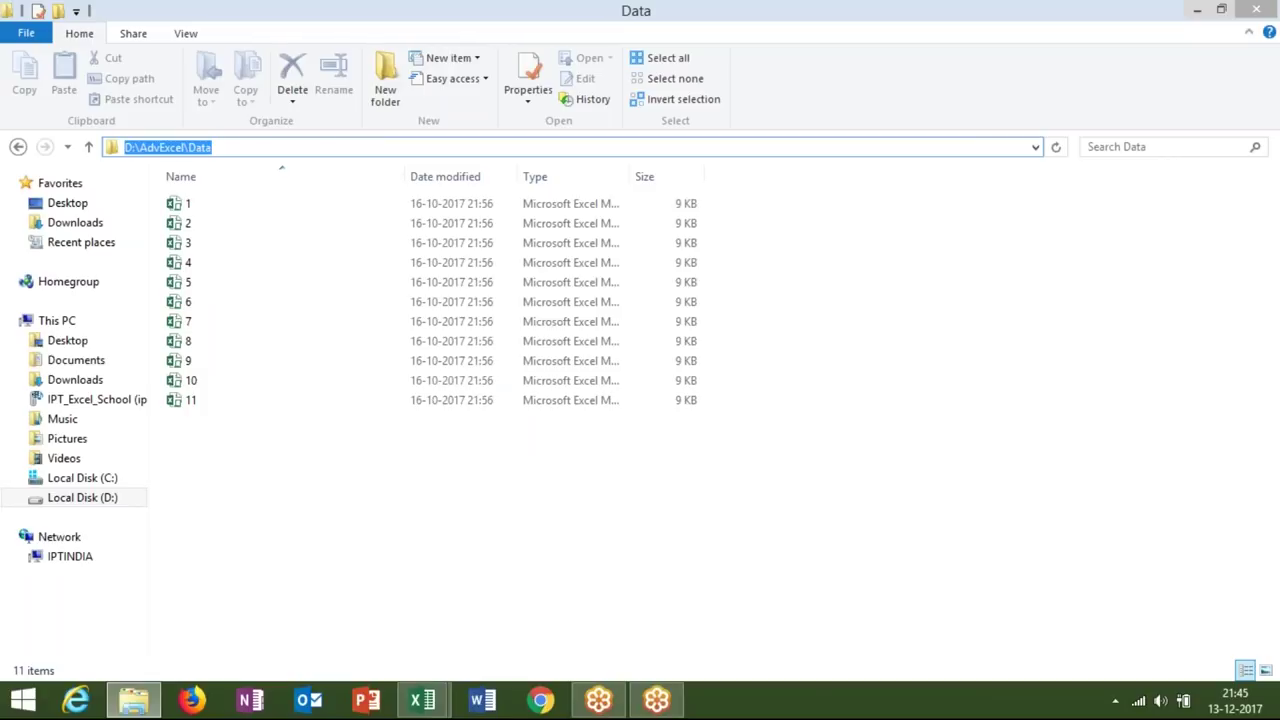
key("Escape")
key("alt+Tab")
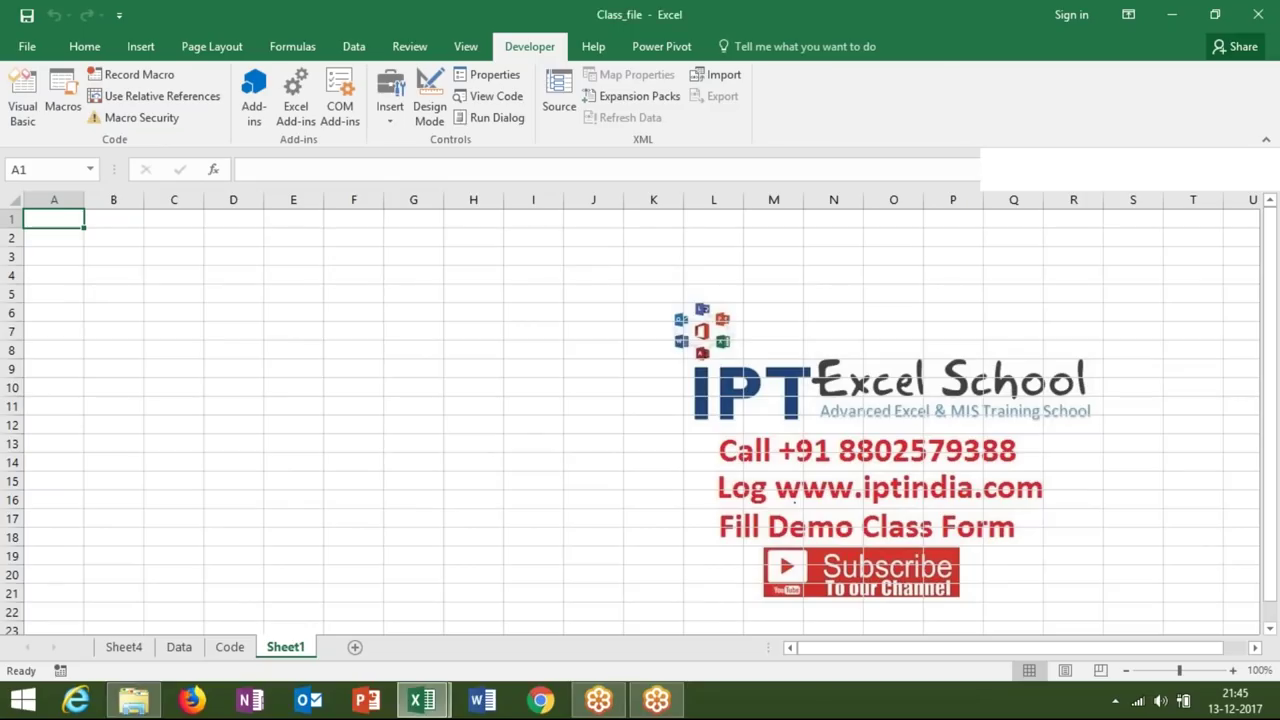
key("alt+Tab")
key("Tab")
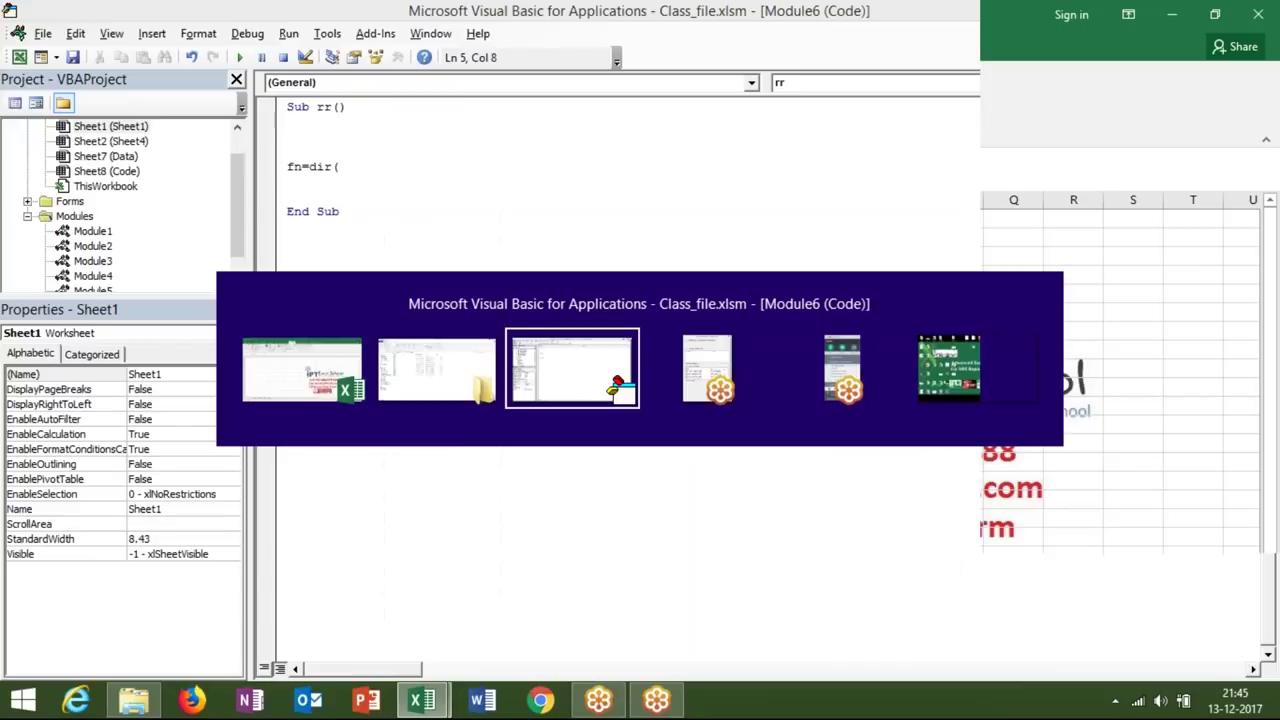
Complete the line as fn = Dir("D:\AdvExcel\Data\*xlm", vbNormal)
type("\"")
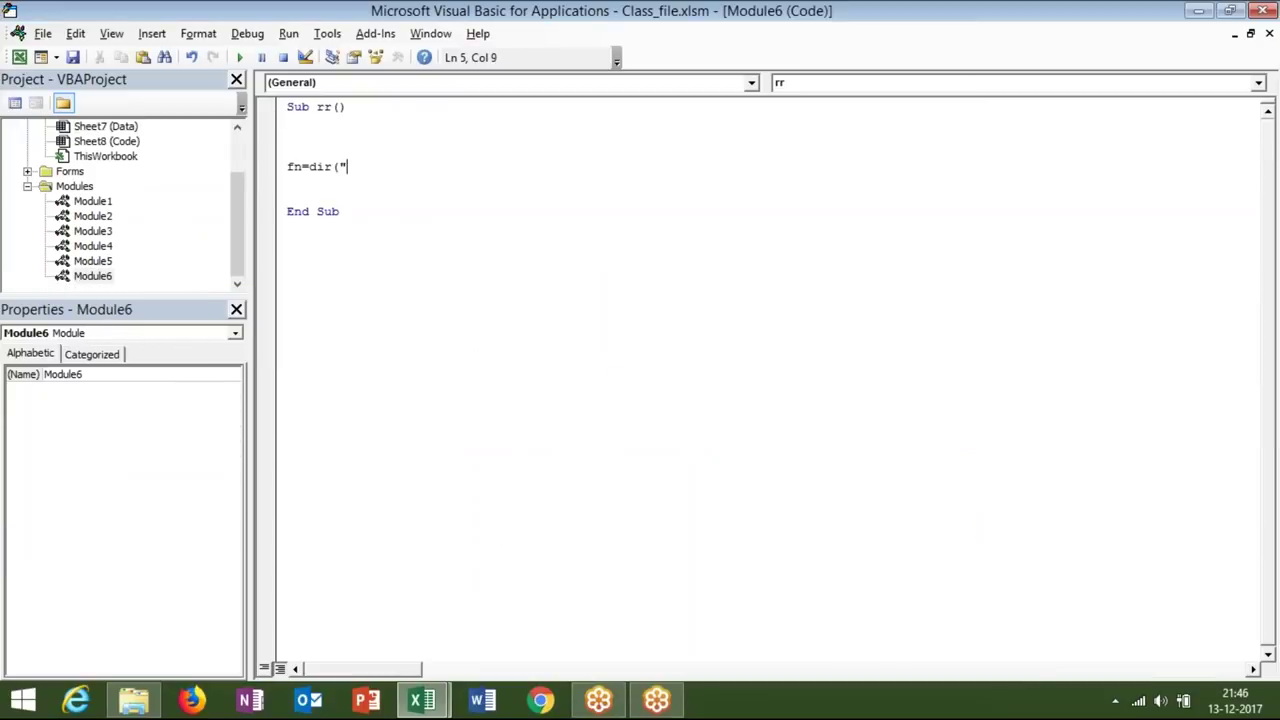
type("D:\\AdvExcel\\Data")
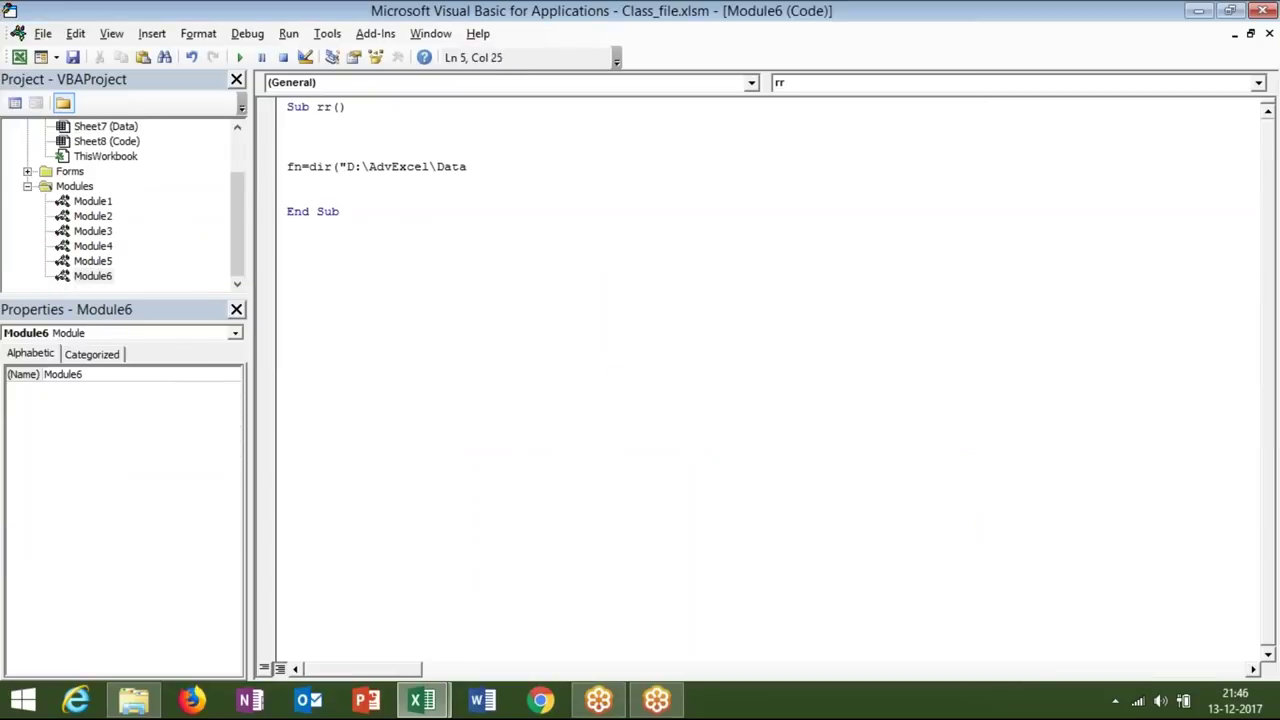
type("\\")
type("*")
type("xlm")
type("\"")
type(",")
key("Down")
key("Down")
key("Down")
key("Down")
key("Tab")
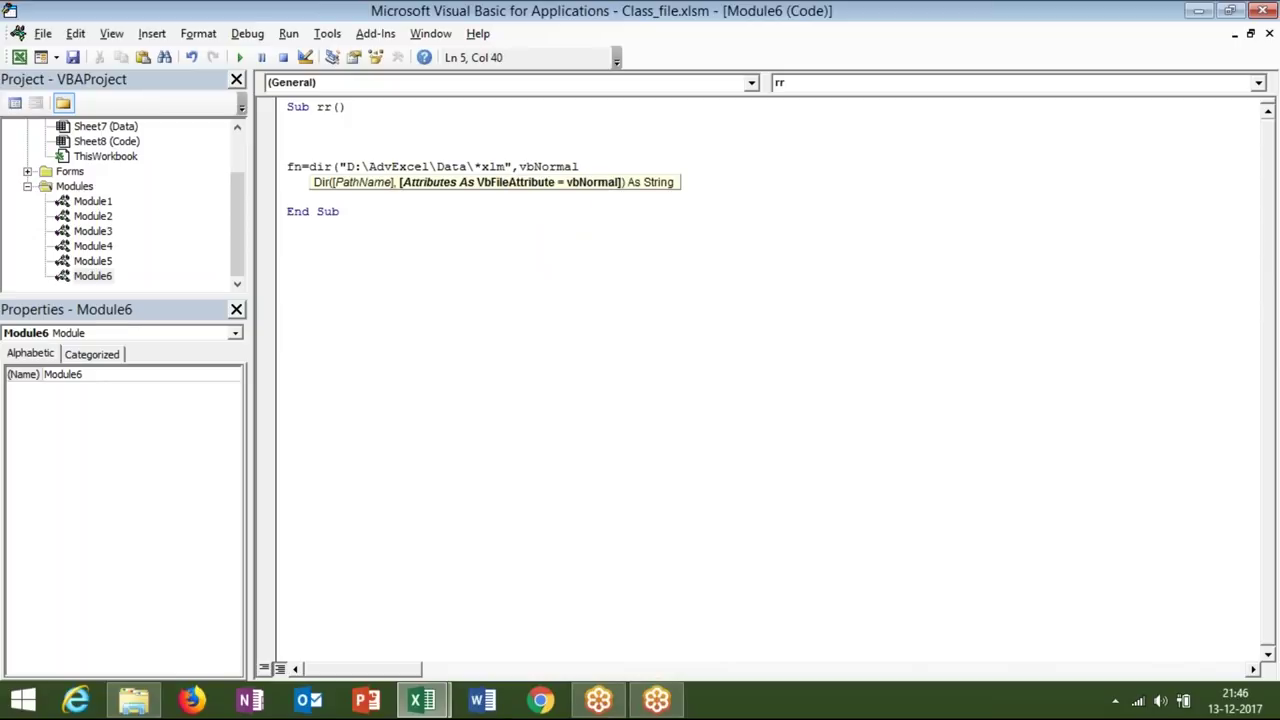
type(")")
key("Down")
Declare Dim fn As String above the Dir line
left_click(354, 130)
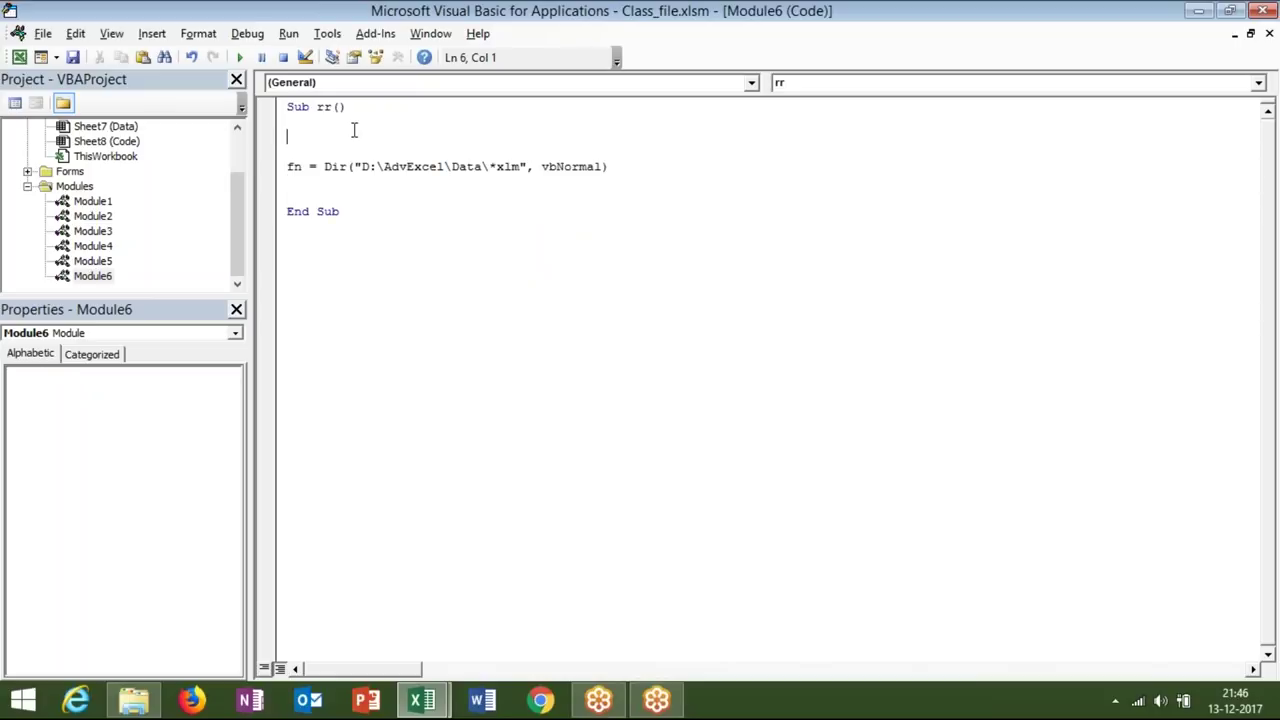
type("dim fn as str")
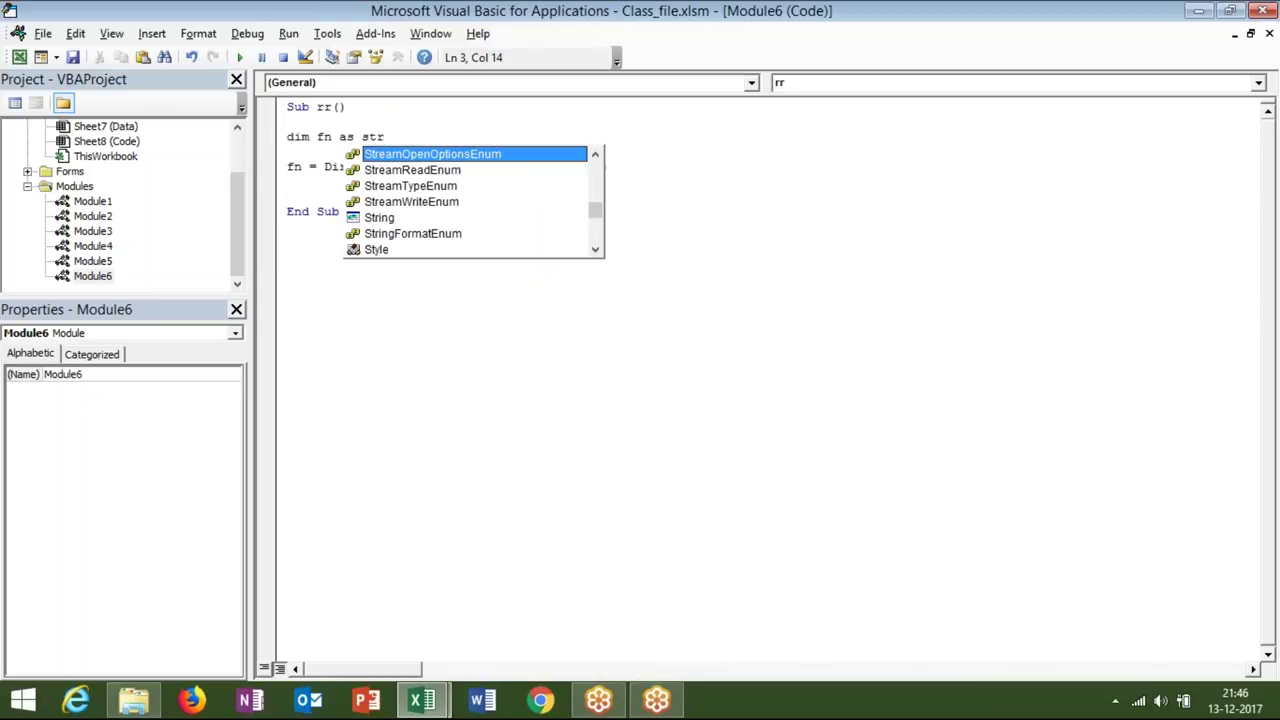
type("i")
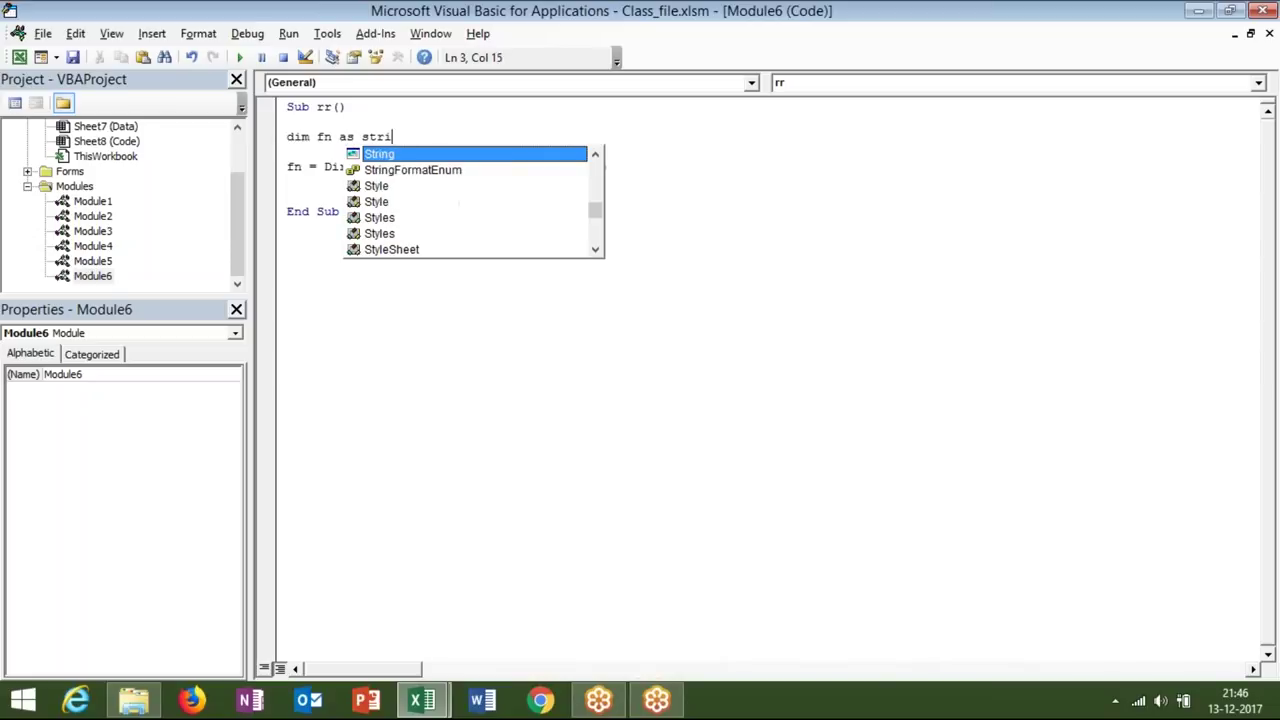
key("Tab")
key("Left")
key("Down")
key("Down")
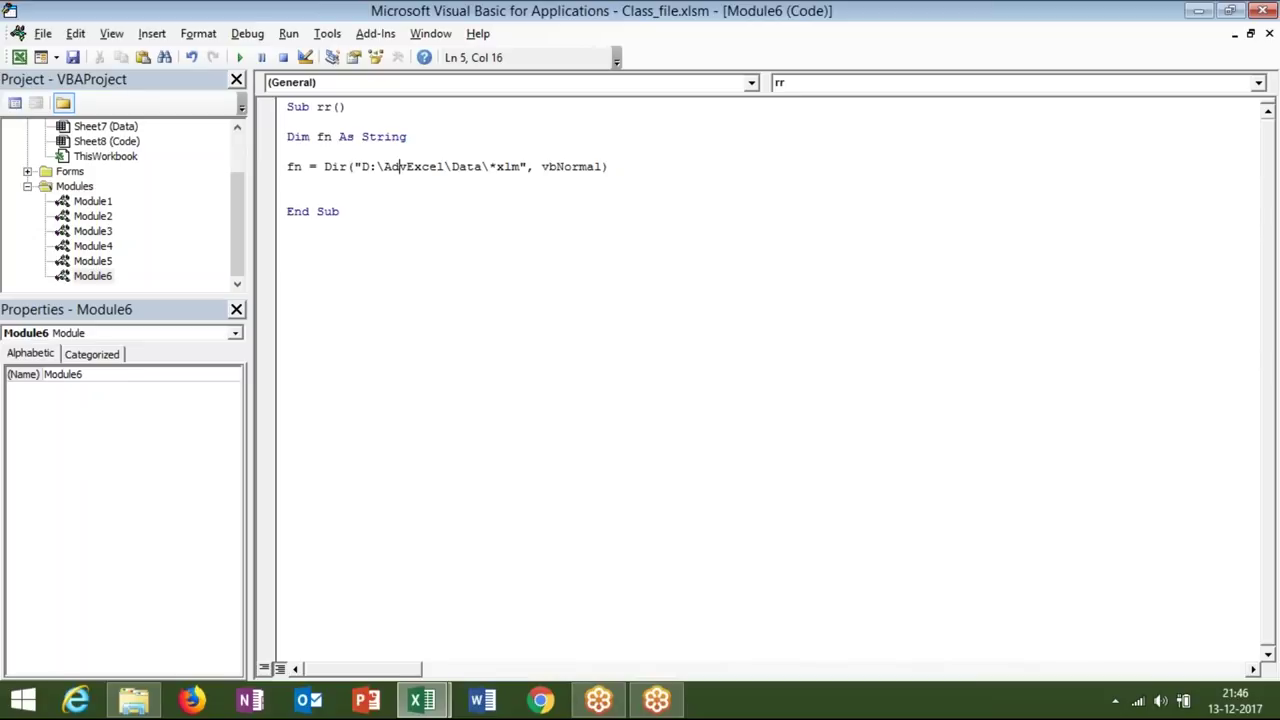
Correct the Dir file pattern to *.xlsm, then switch to the Data folder
left_click(495, 167)
type(".")
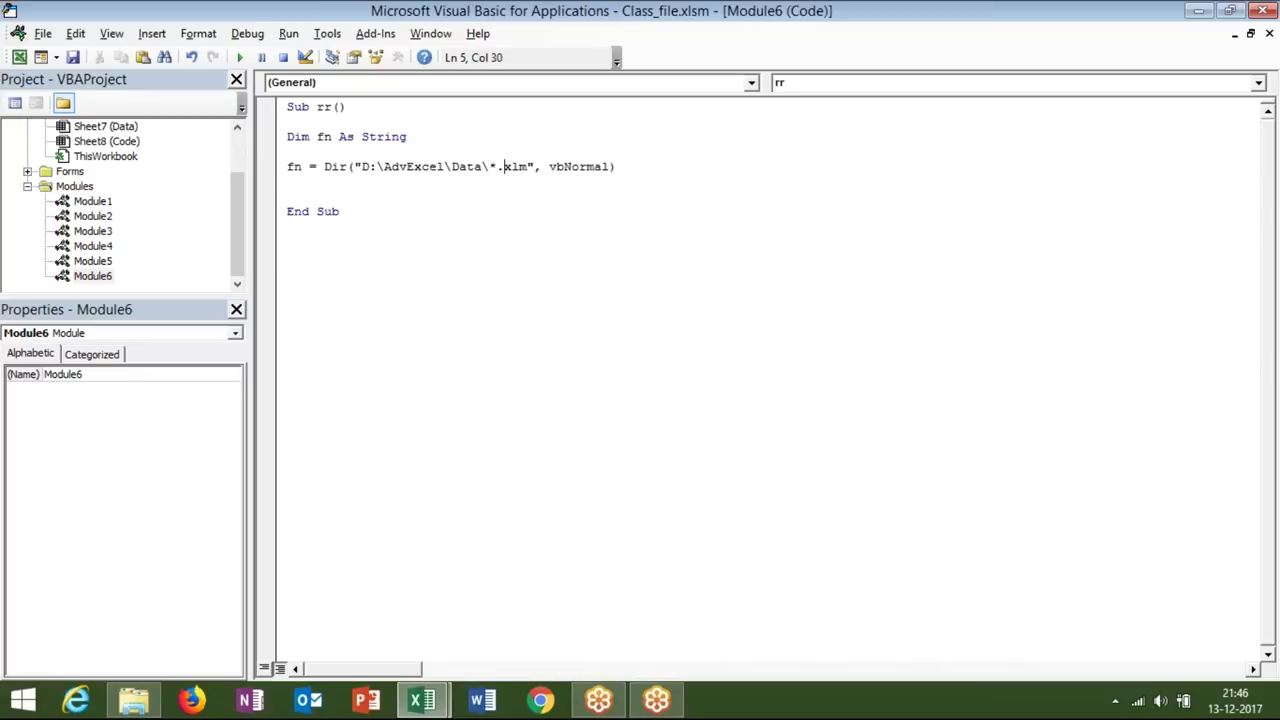
left_click(490, 186)
left_click(518, 167)
type("s")
left_click(517, 195)
key("alt+Tab")
key("Tab")
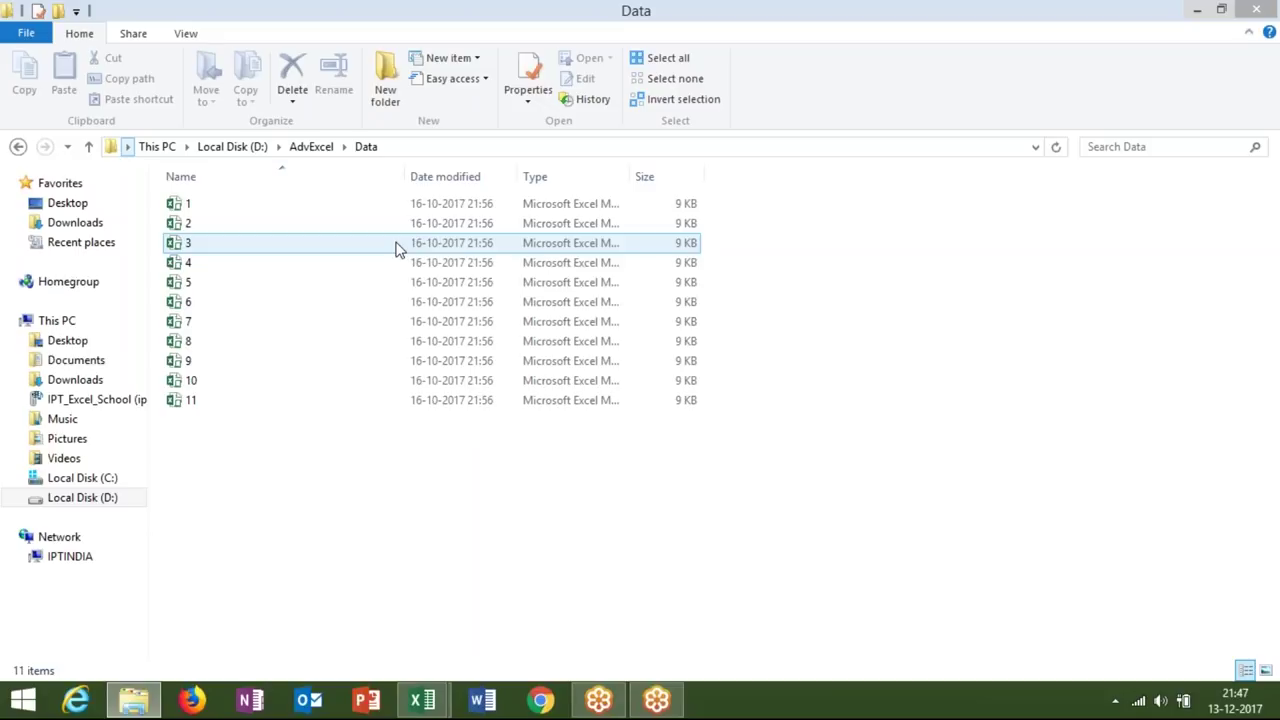
Check the Data folder's properties (11 files, 95.9 KB), close them, and return to the code
right_click(397, 246)
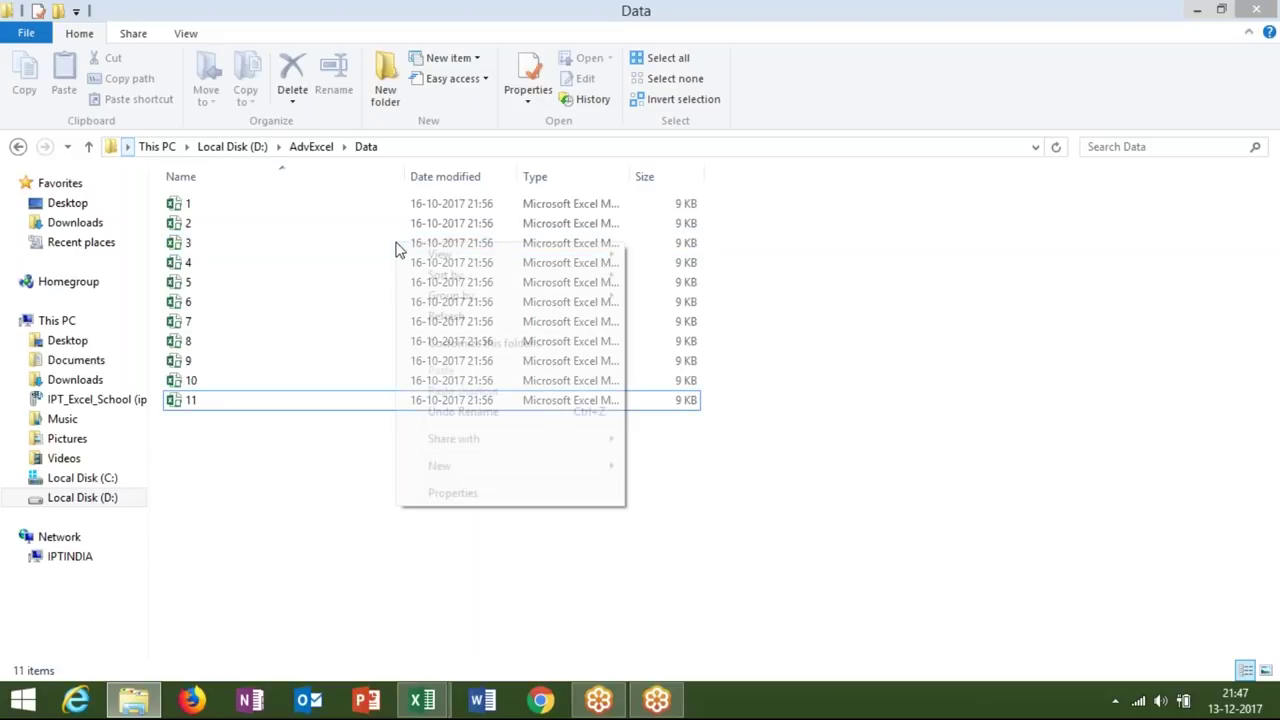
left_click(505, 494)
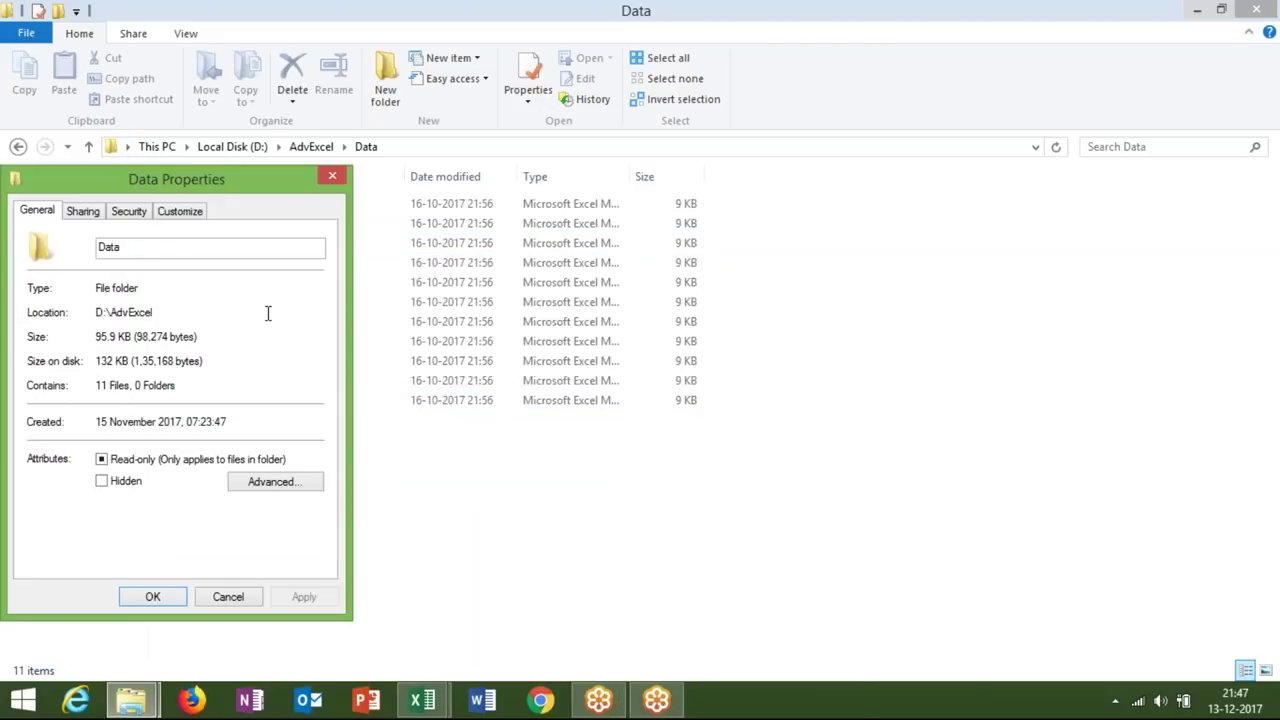
left_click(333, 177)
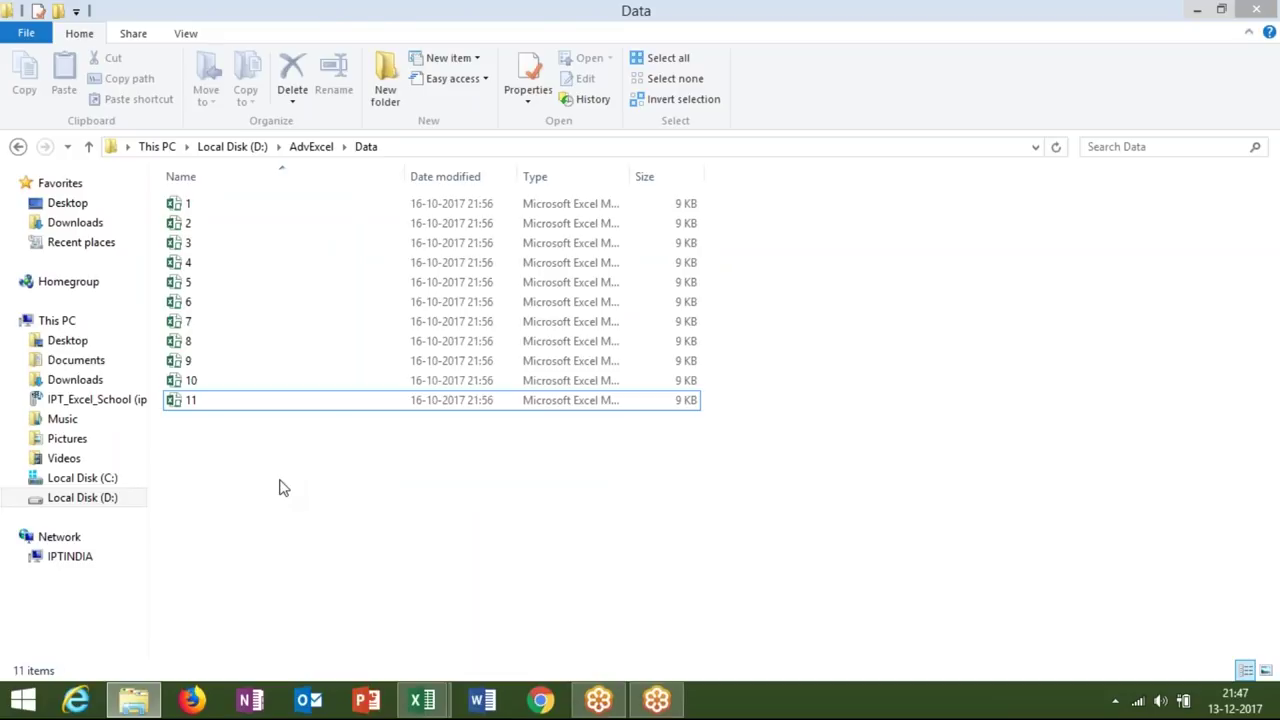
key("alt+Tab")
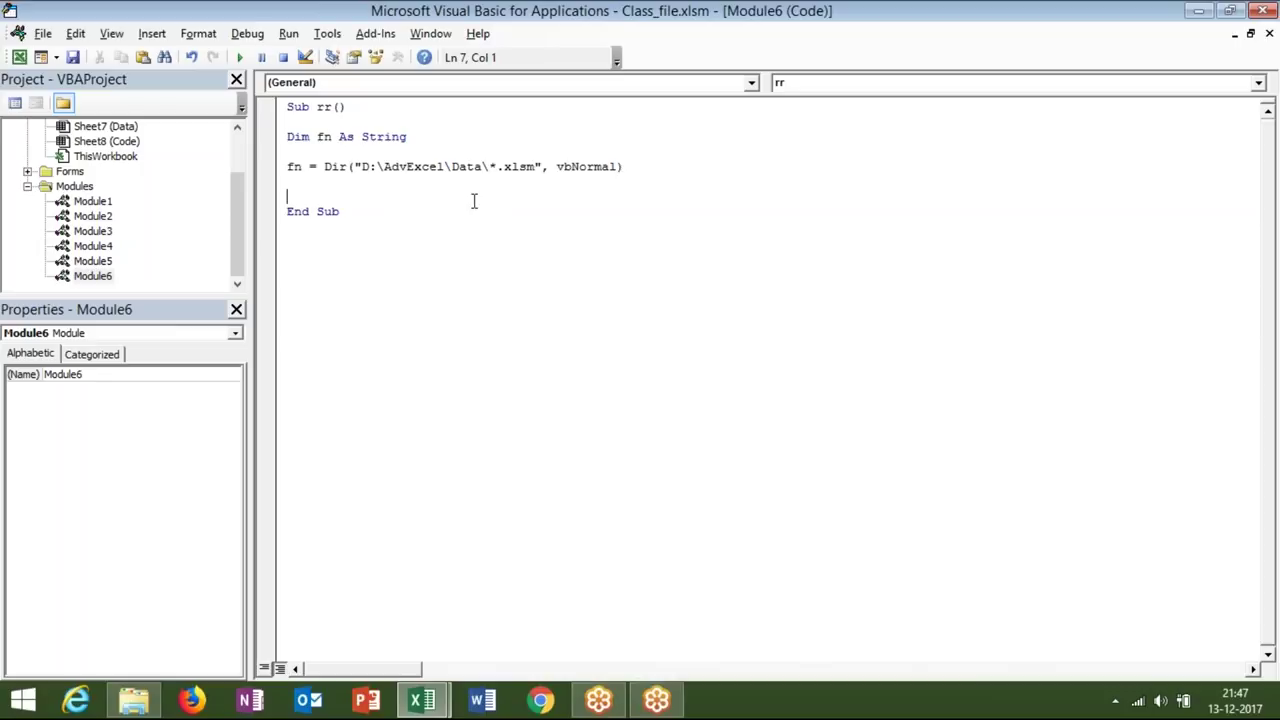
Add a Do While fn <> "" loop whose first line starts with Workbooks.Open
key("Return")
left_click(287, 196)
type("do while ")
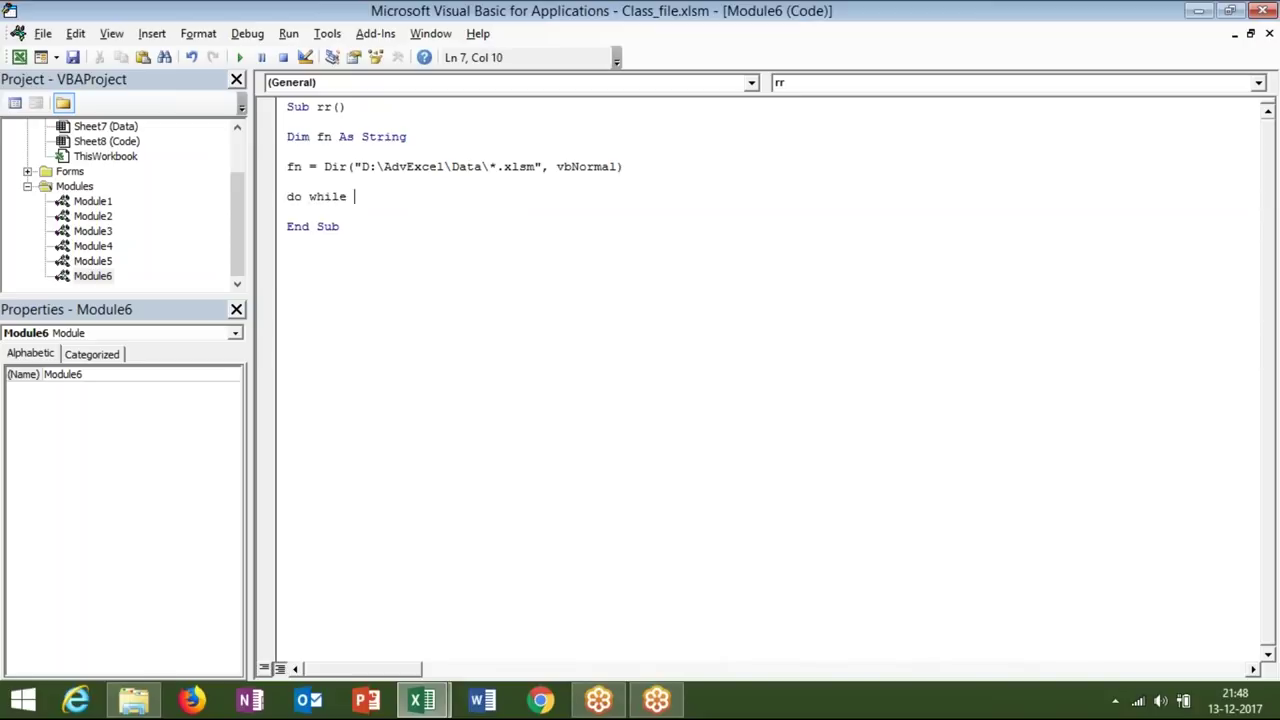
type("fn")
type("<>")
type("\"\"")
key("Return")
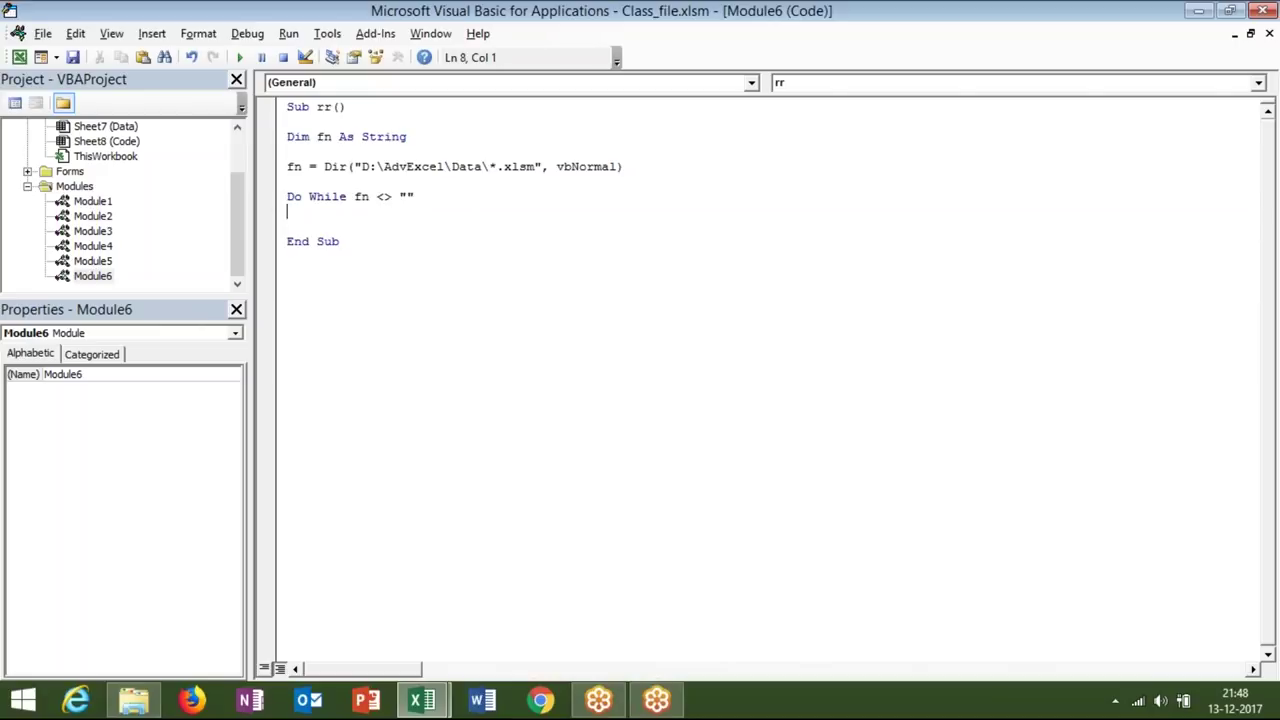
type("workbooks")
key("BackSpace")
key("BackSpace")
key("BackSpace")
type("oks")
type(".op")
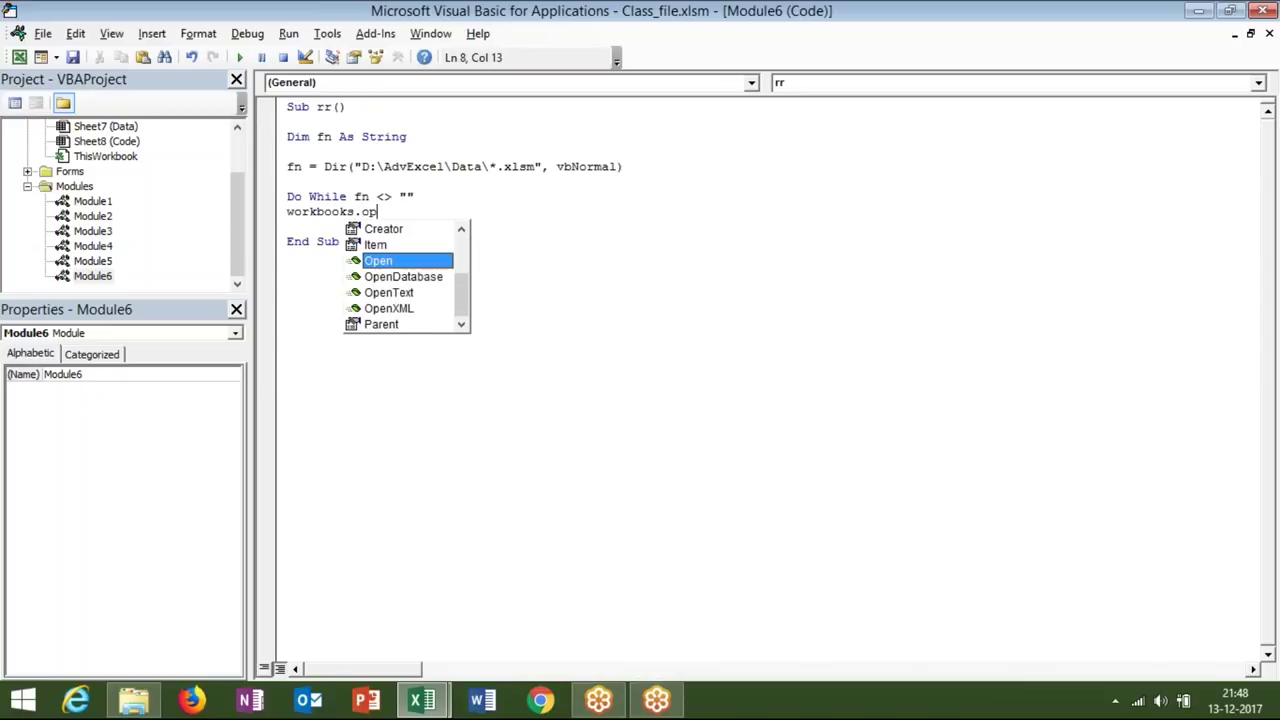
key("Tab")
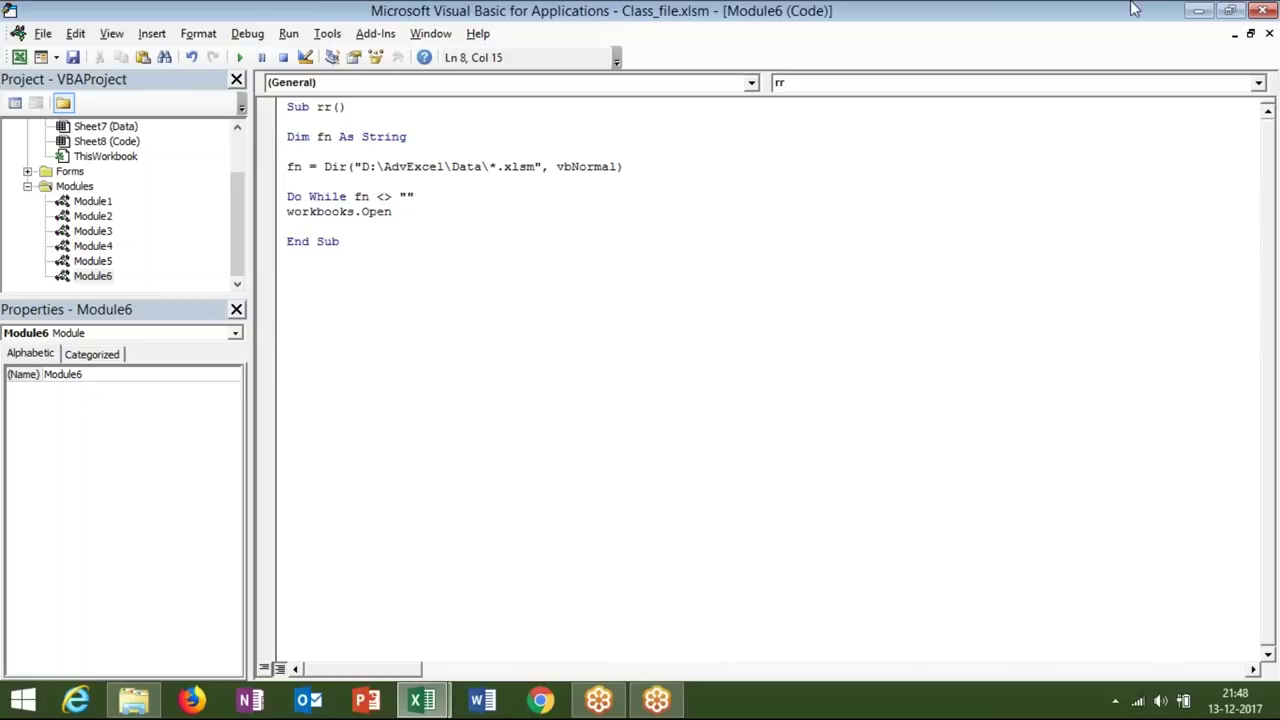
Restore down the VBA editor so the Class_file workbook shows beside it
left_click(1231, 12)
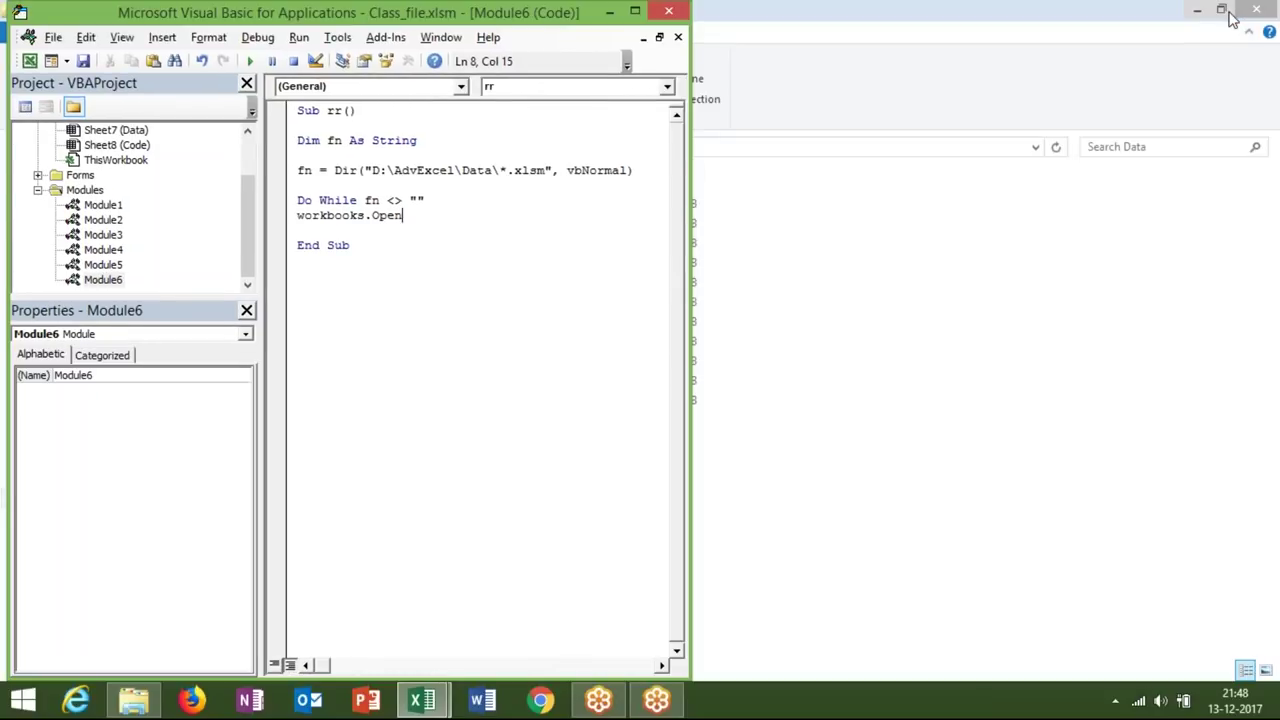
key("alt+Tab")
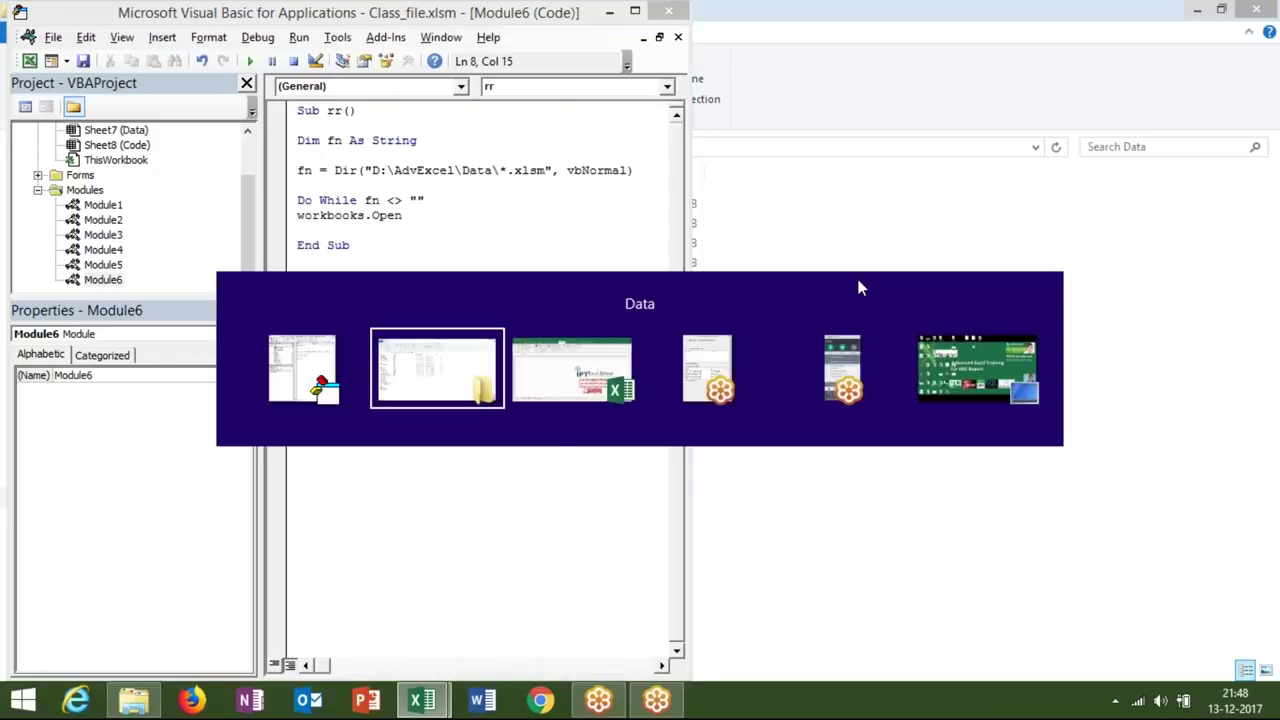
key("alt+Tab")
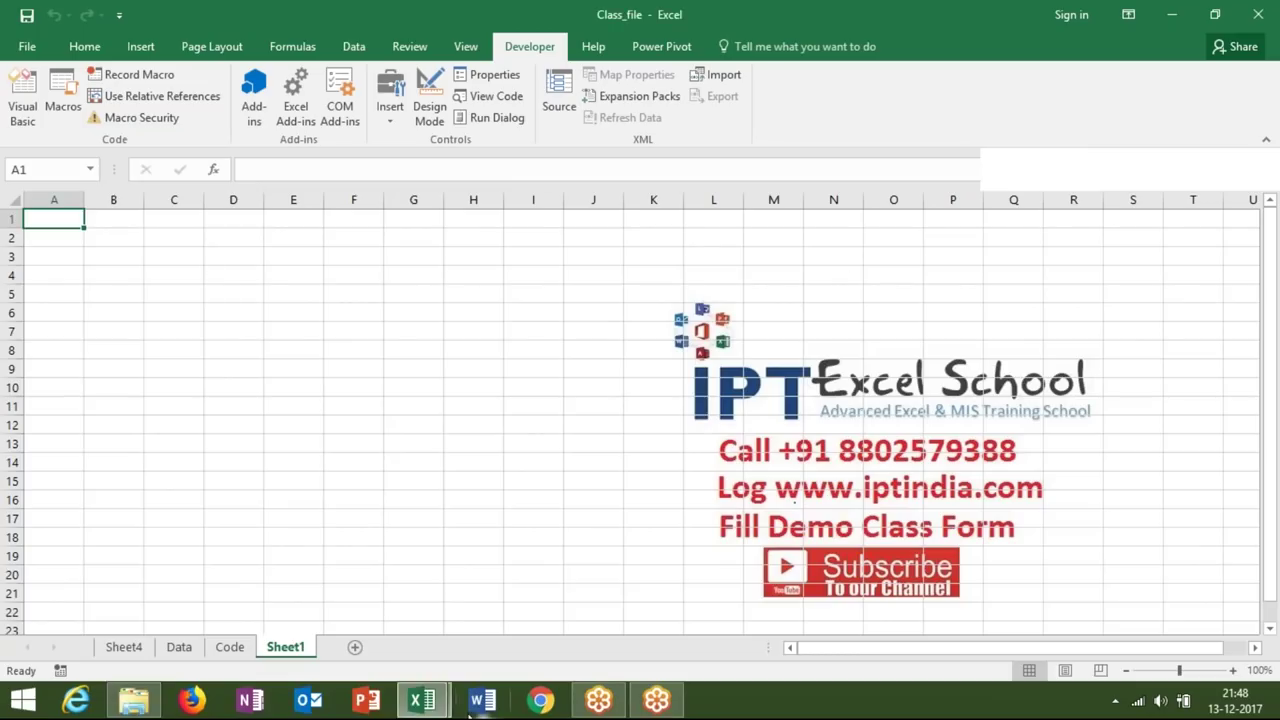
left_click(520, 590)
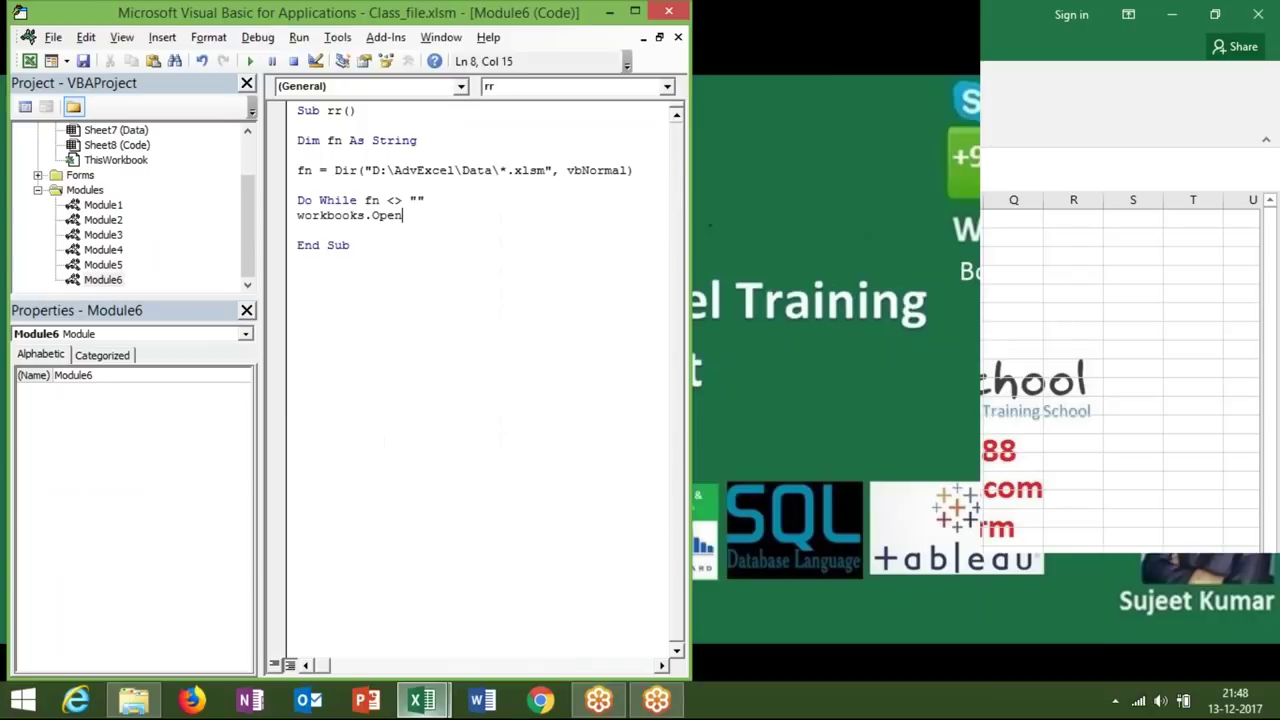
left_click(1255, 46)
key("alt+Tab")
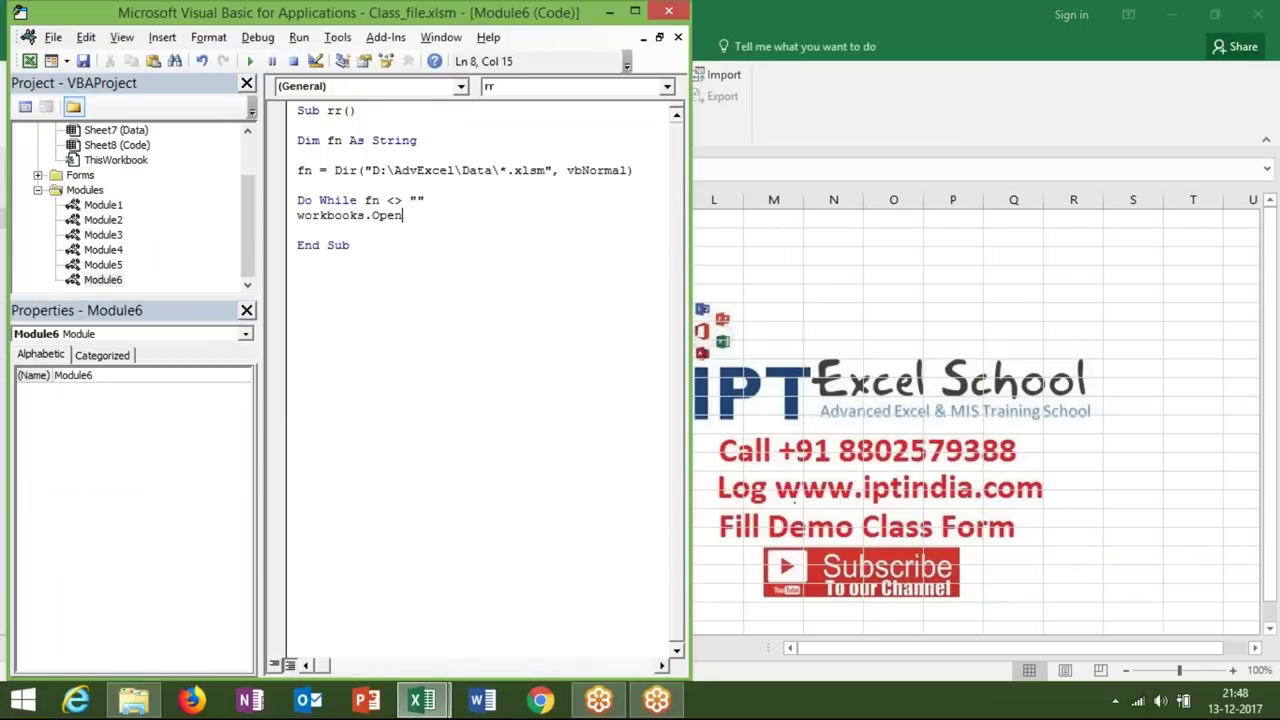
Complete the open statement as Workbooks.Open "D:\AdvExcel\Data\" & fn
left_click_drag(498, 171, 373, 170)
key("ctrl+c")
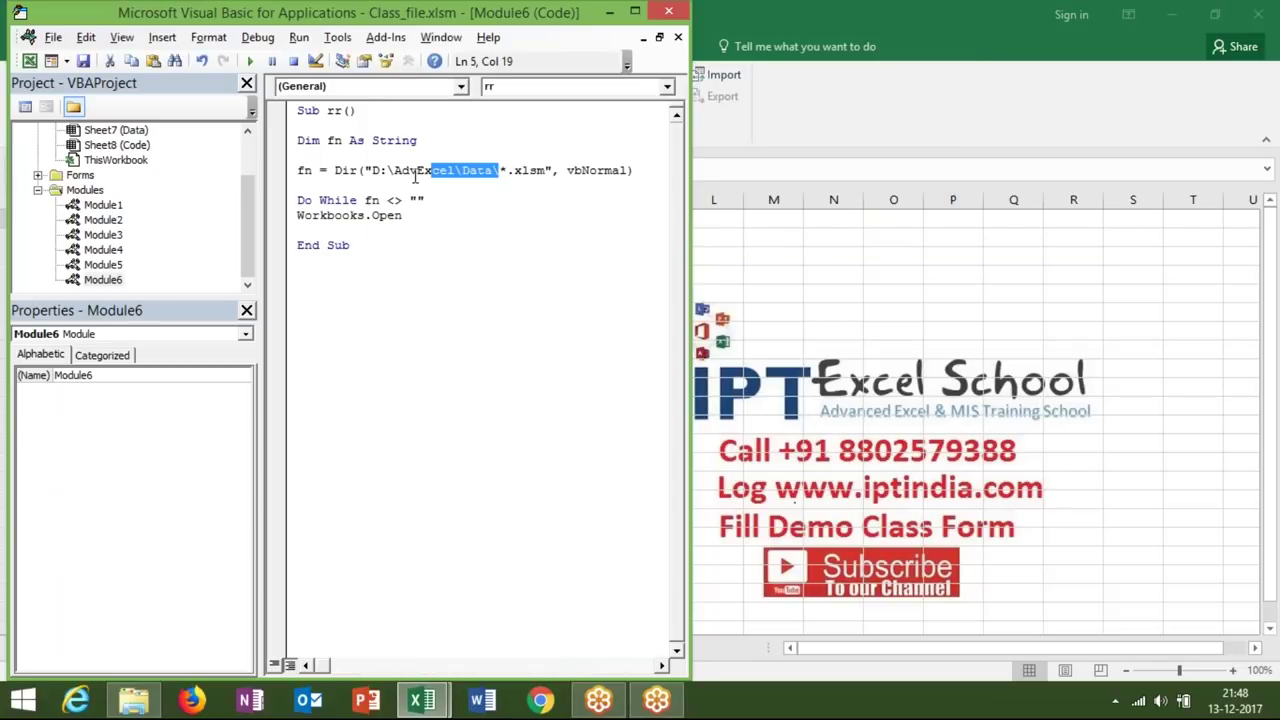
left_click(408, 216)
key("ctrl+v")
type("\"")
left_click(409, 216)
type("\"")
left_click(560, 218)
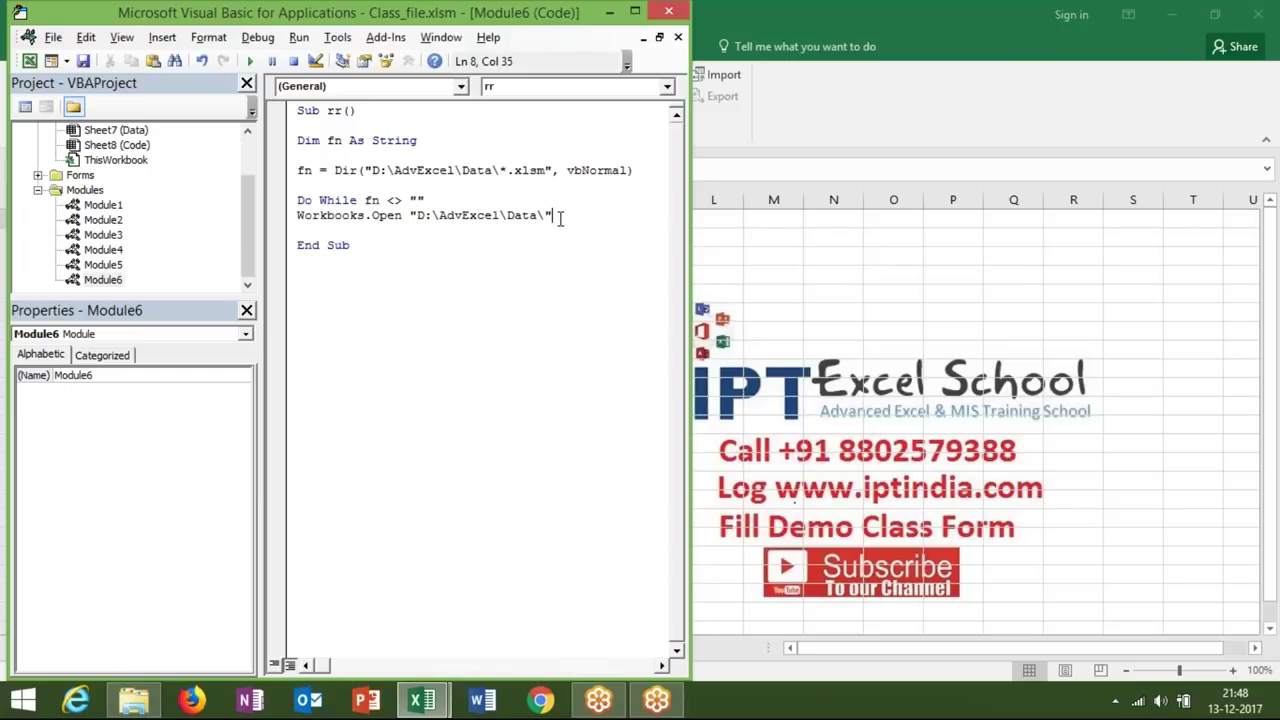
type(" &")
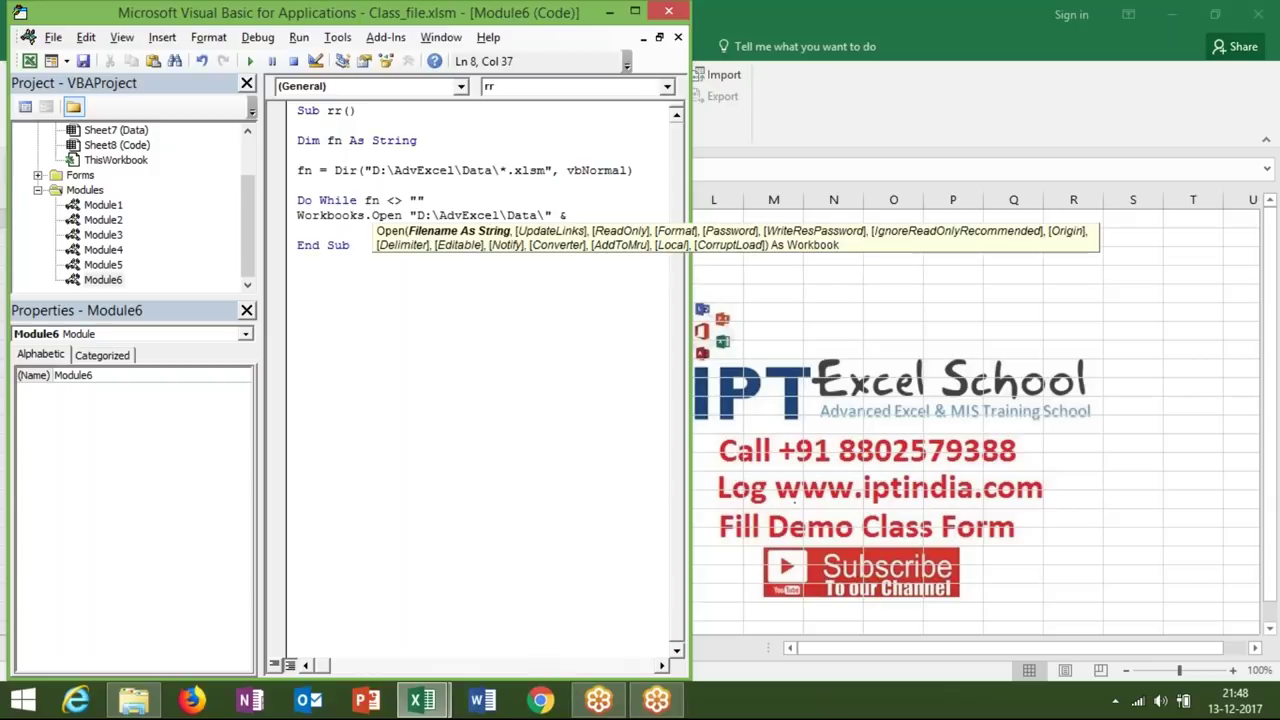
type(" fn")
Insert a blank line below it and type sheets("Data").select
left_click(367, 236)
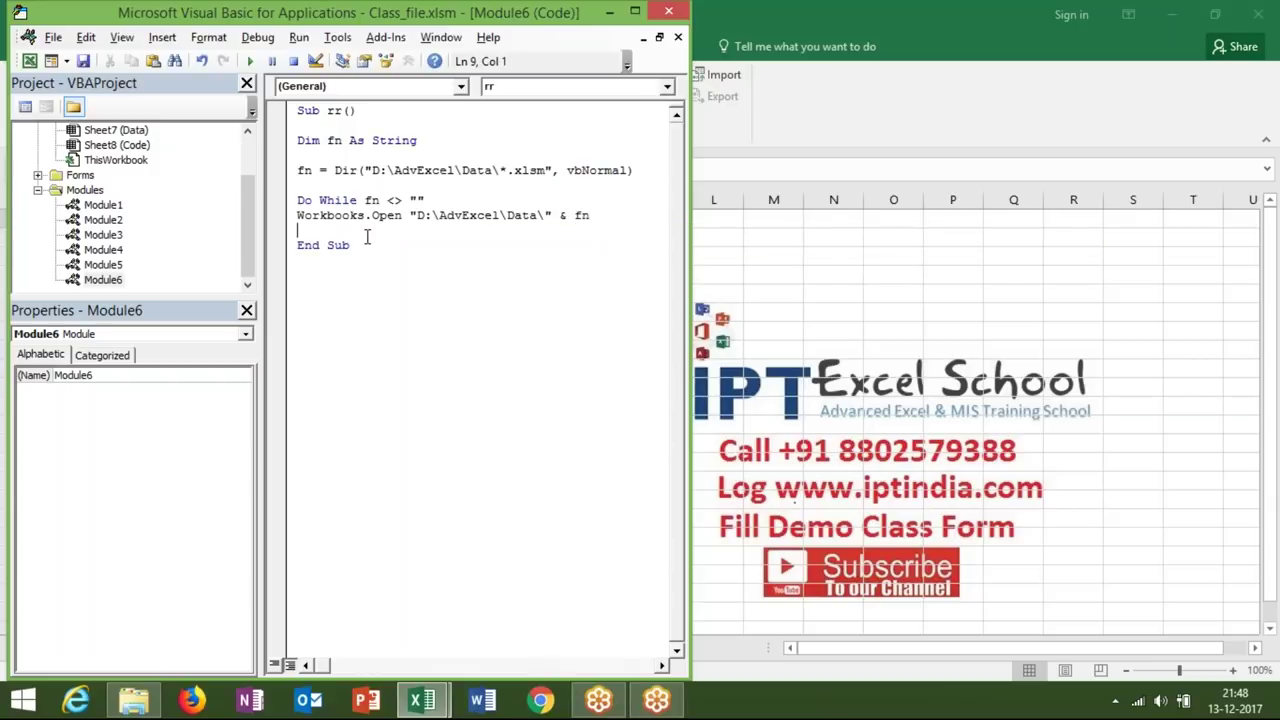
key("Return")
key("Return")
key("Up")
key("Up")
key("Up")
key("shift+Down")
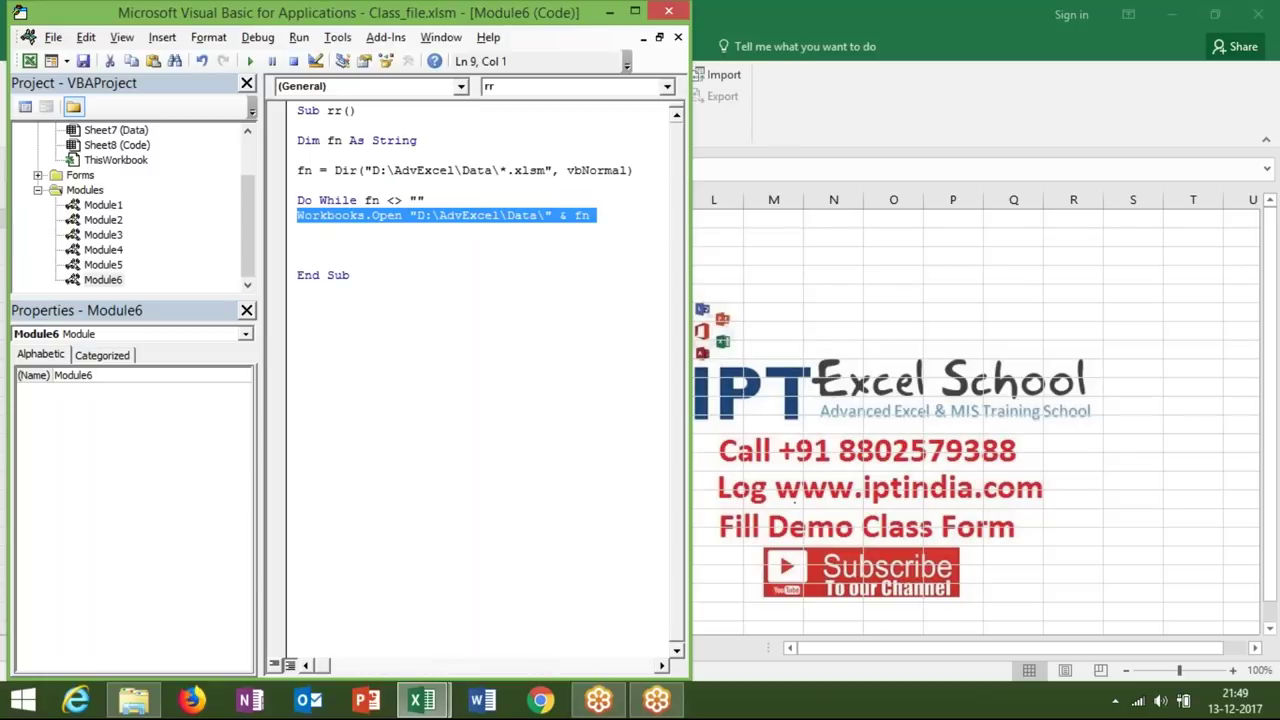
key("Right")
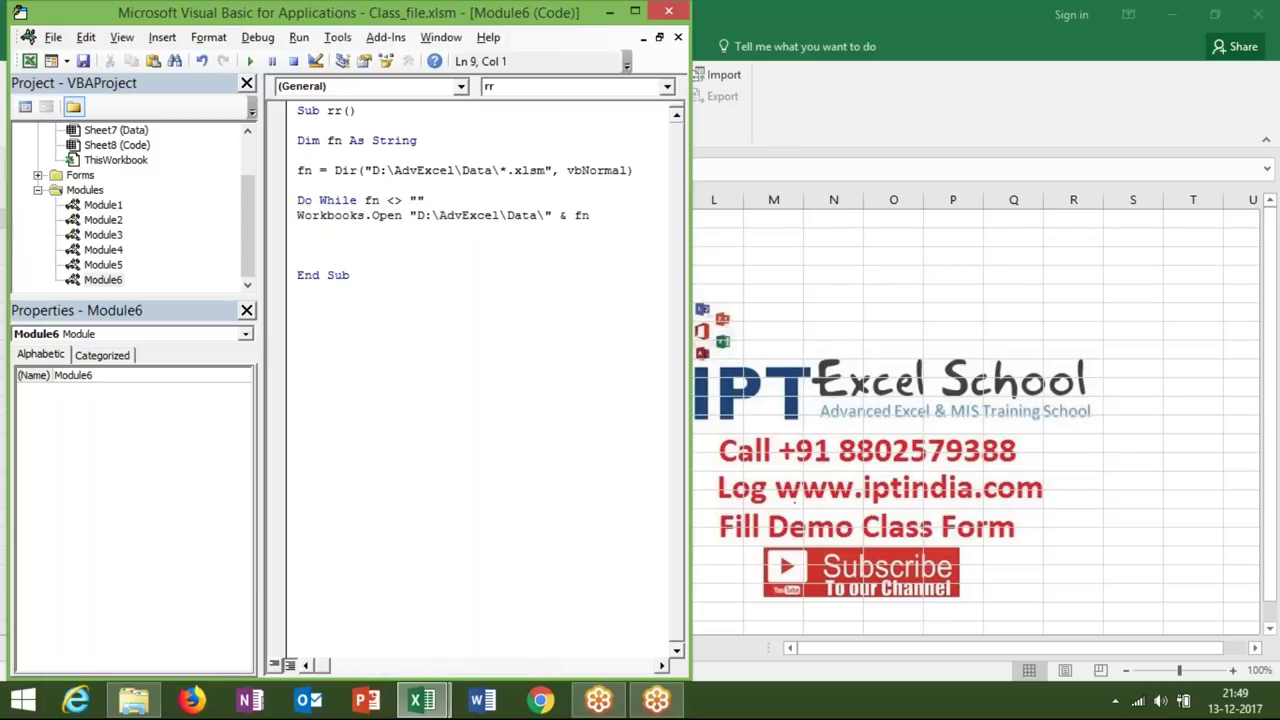
type("sheets")
type("(\"Data\"")
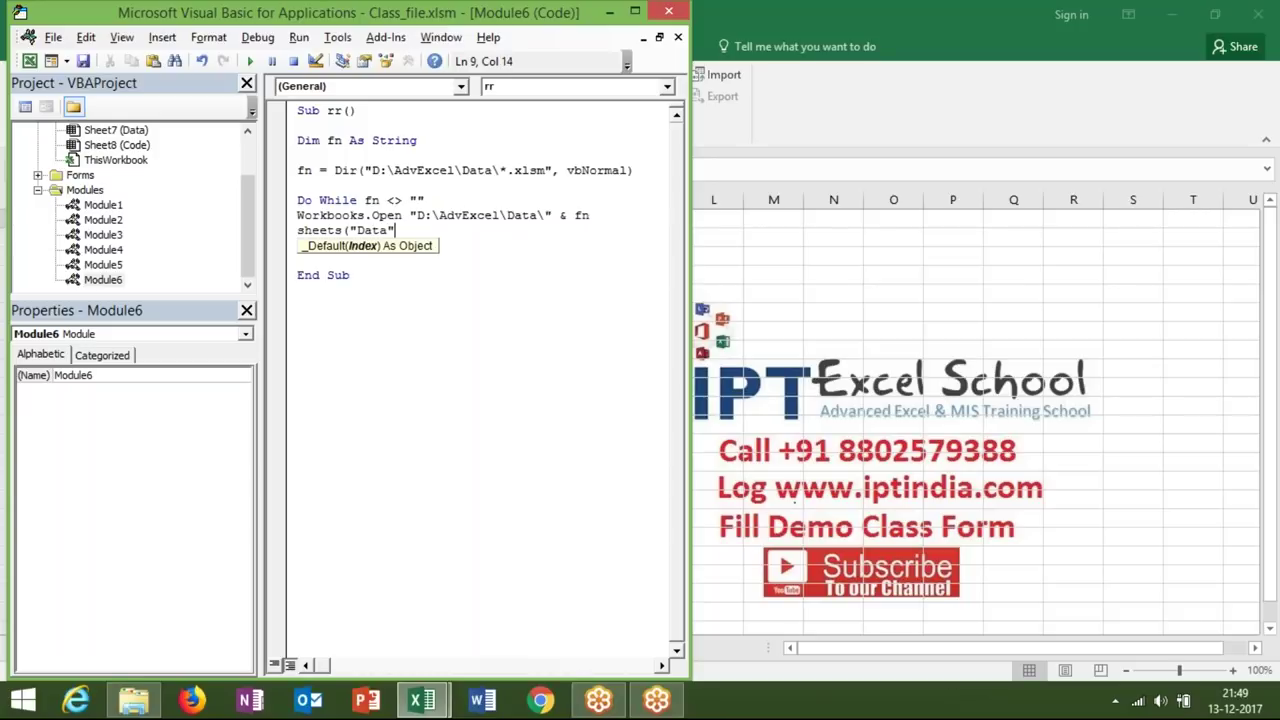
type(").select")
Add a Range("A1").CurrentRegion.Copy line after the Data sheet selection
key("Return")
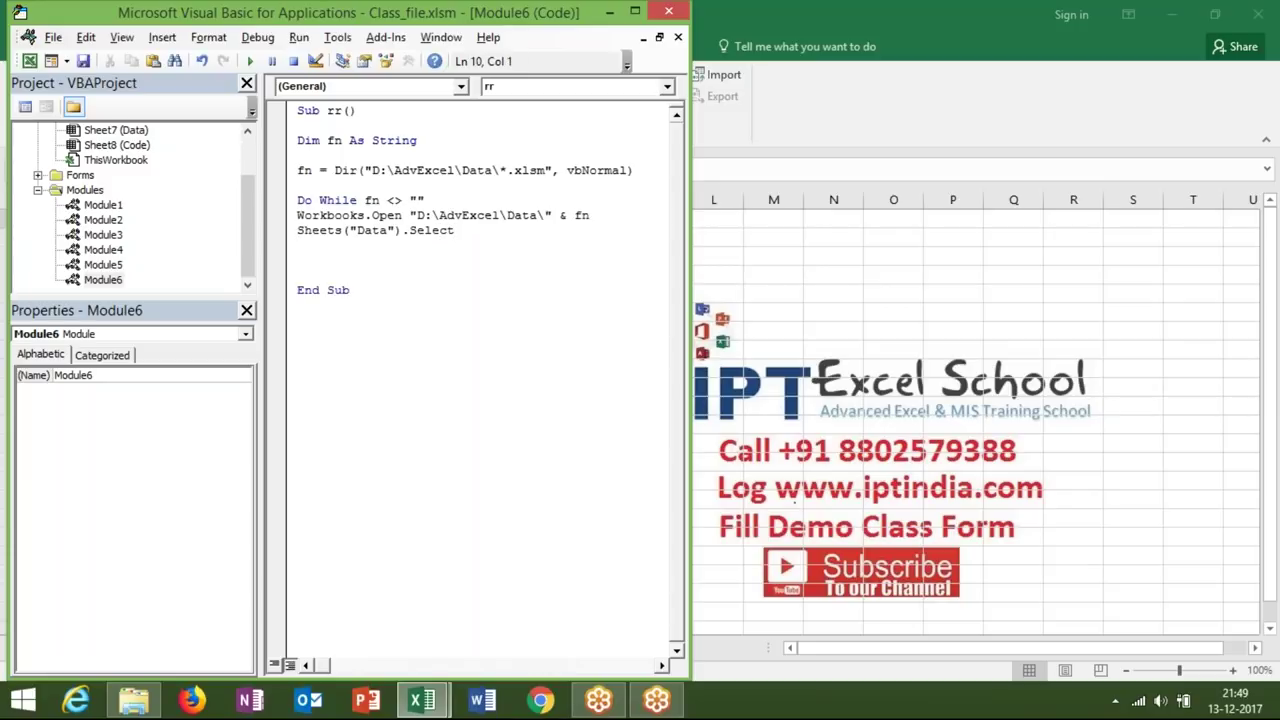
type("range")
type("(\"A1\")")
type(".Select")
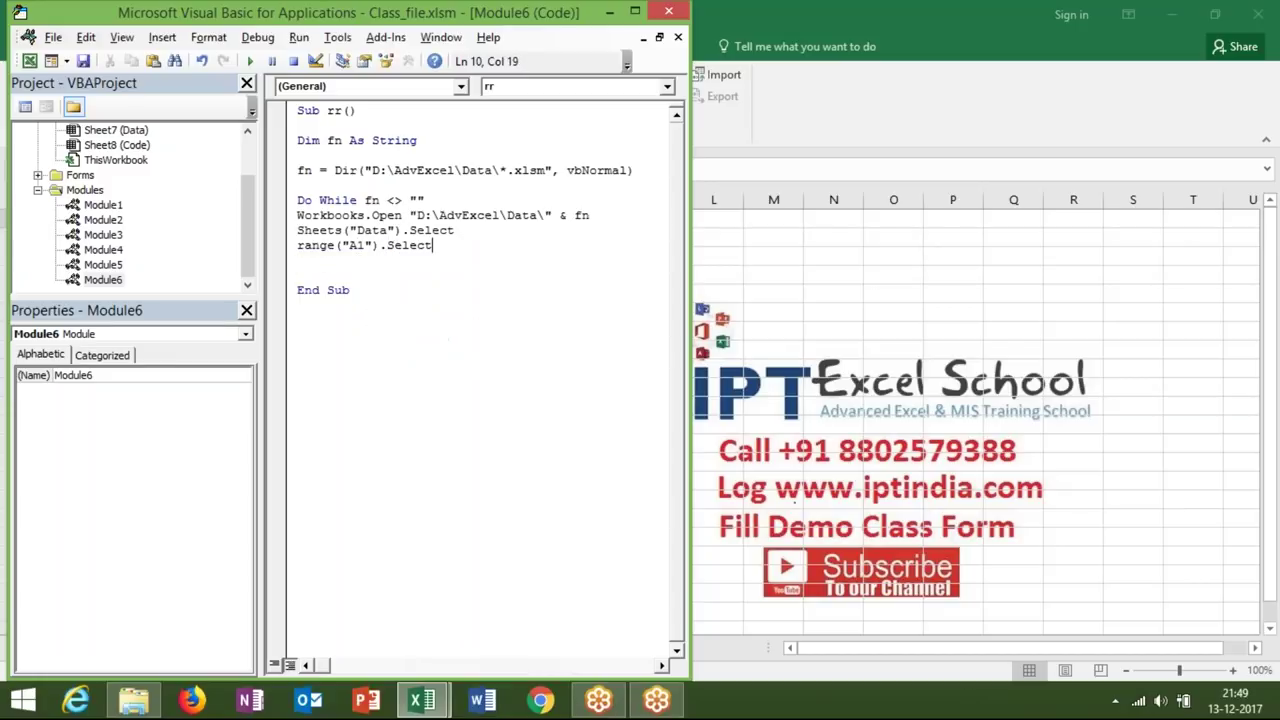
key("Return")
key("BackSpace")
key("BackSpace")
key("BackSpace")
key("BackSpace")
key("BackSpace")
key("BackSpace")
key("ctrl+j")
type("cu")
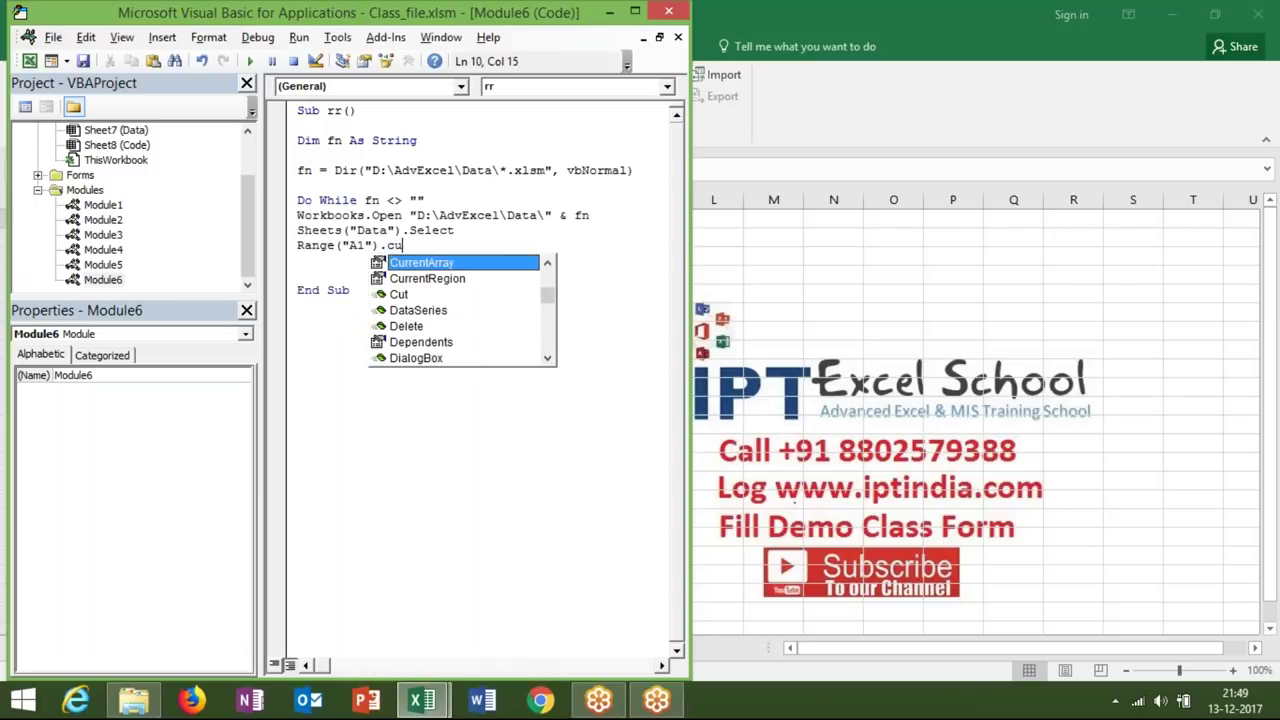
key("Down")
key("Tab")
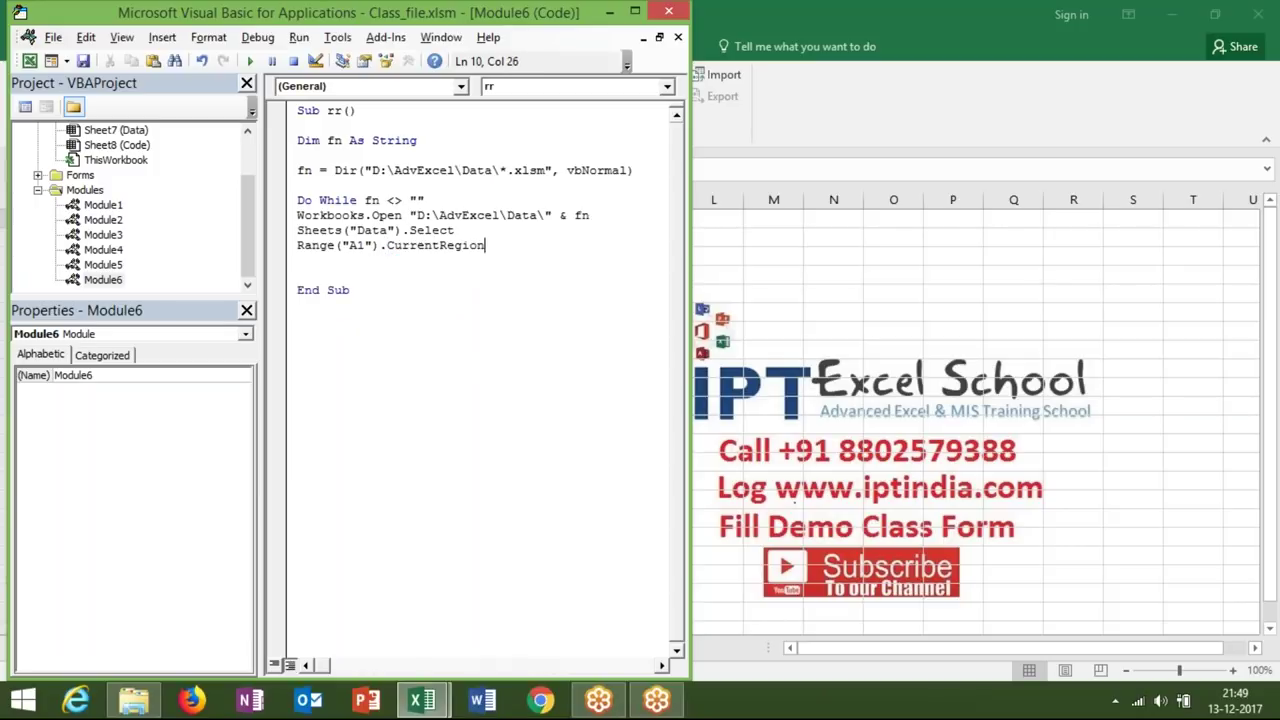
type(".copy")
key("Tab")
Type aw=activeworkbook.Name on the empty line below Dim fn As String
key("Return")
type("r")
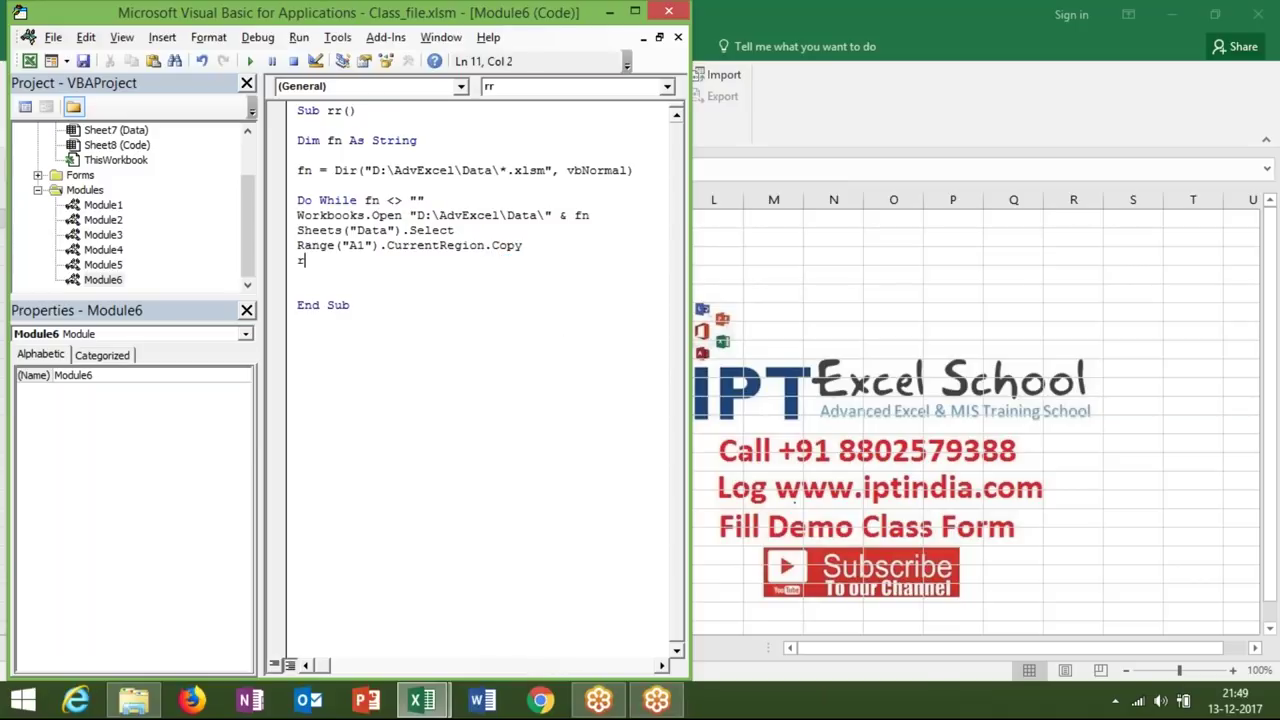
key("BackSpace")
type("wword")
key("BackSpace")
key("BackSpace")
key("BackSpace")
key("BackSpace")
left_click(322, 160)
type("aw=activeworkbook")
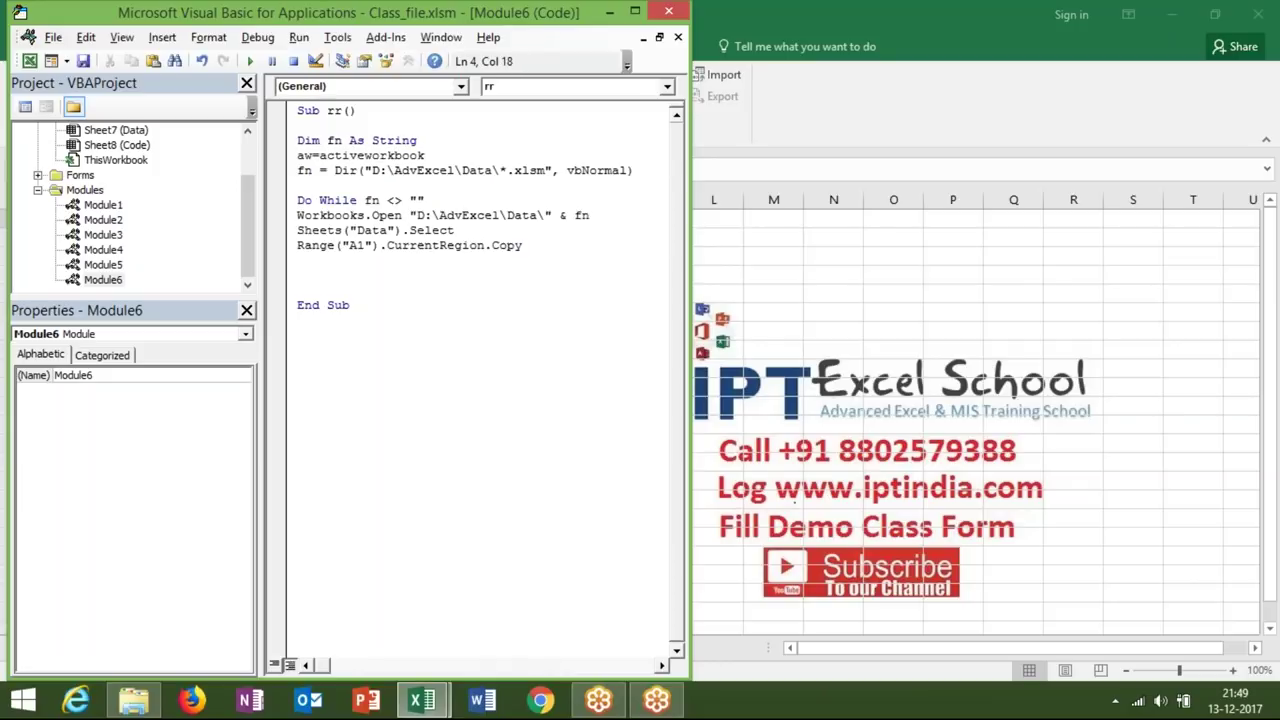
type(".Name")
Below the copy line, add Workbooks(aw).Activate and Sheets("Data").Select
left_click(318, 262)
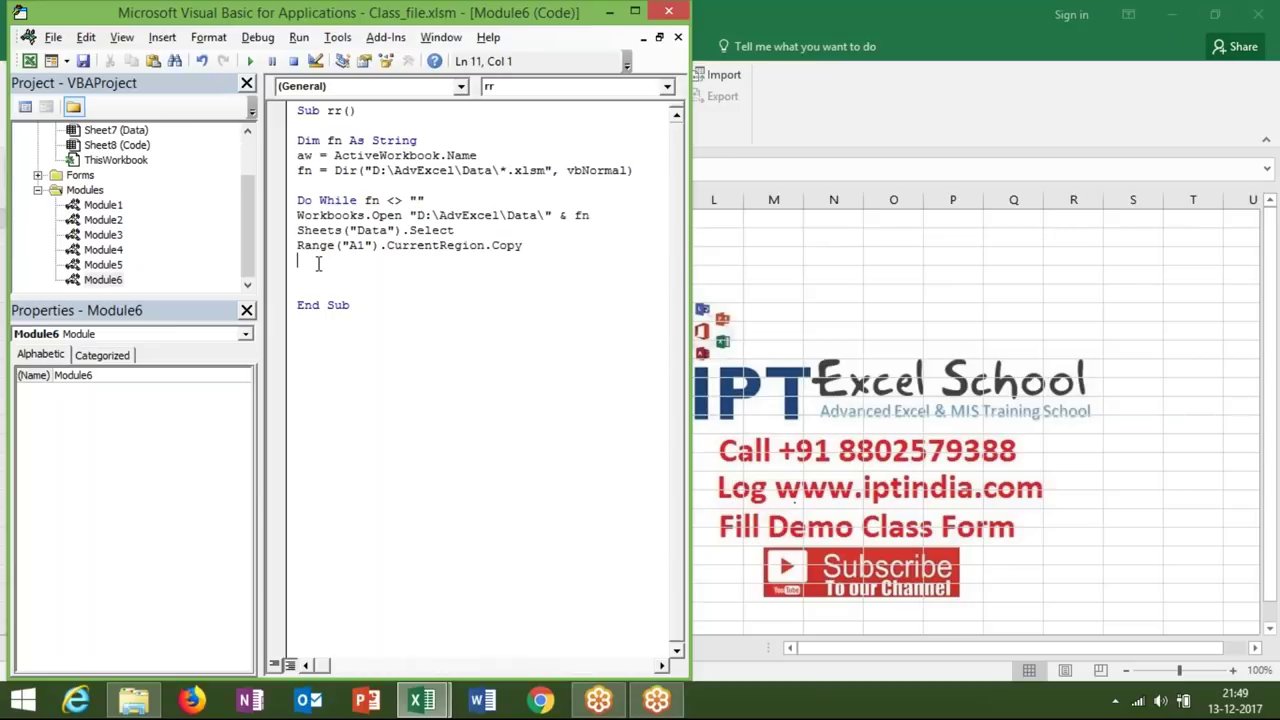
type("workbooks(")
type("aw).a")
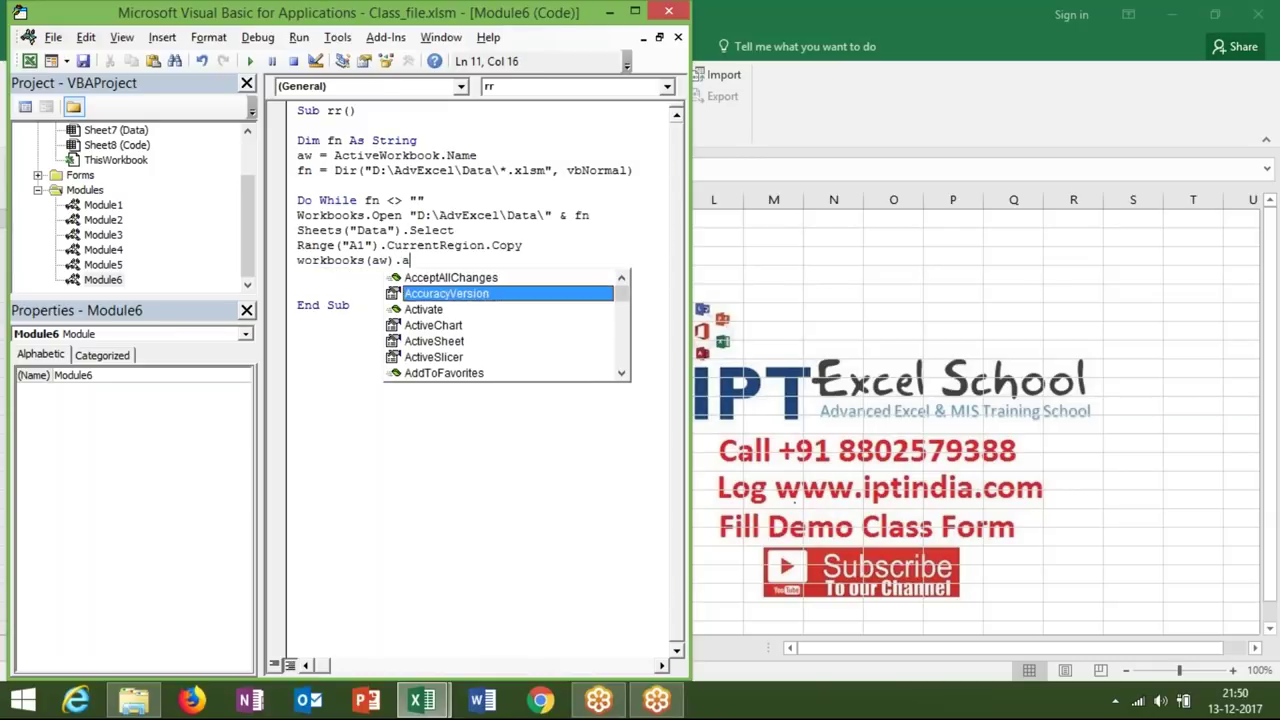
type("ct")
key("Tab")
key("Return")
type("sheets(\"Data\"")
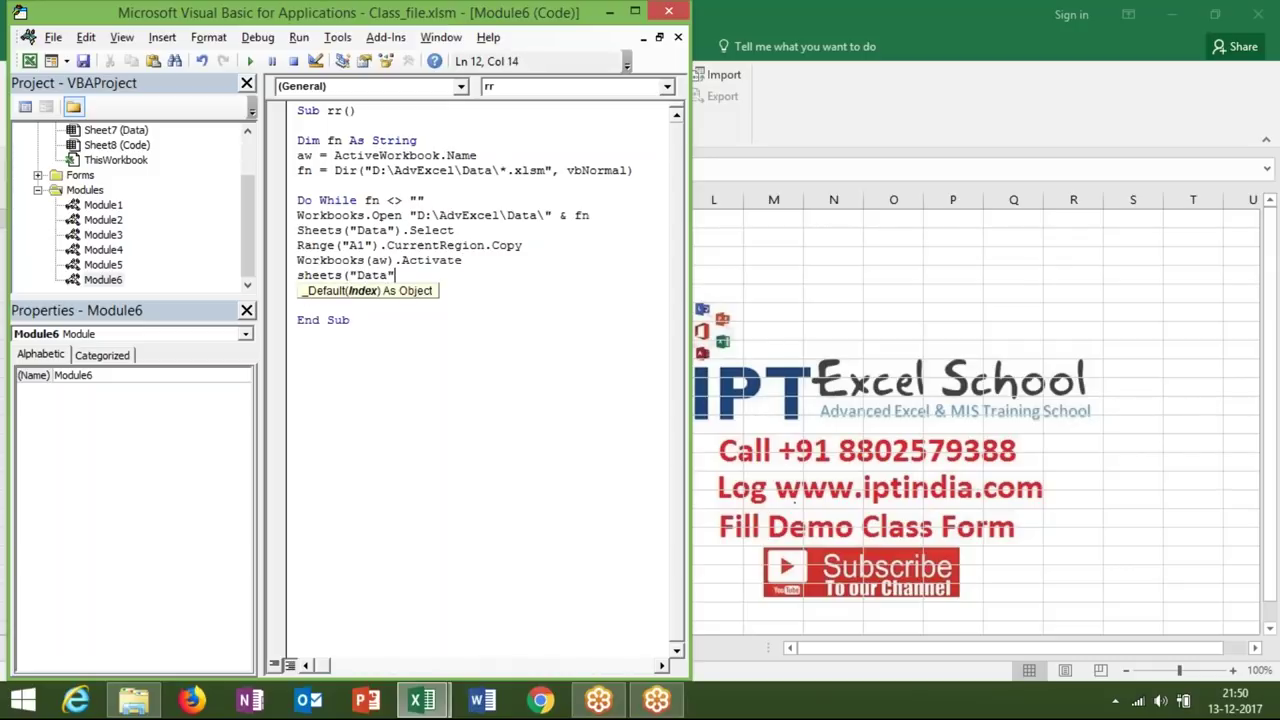
type(").select")
key("Return")
Try renaming Sheet1 to 'Data', then cancel after the name-taken warning so Sheet1 keeps its name
left_click(775, 385)
left_click(287, 650)
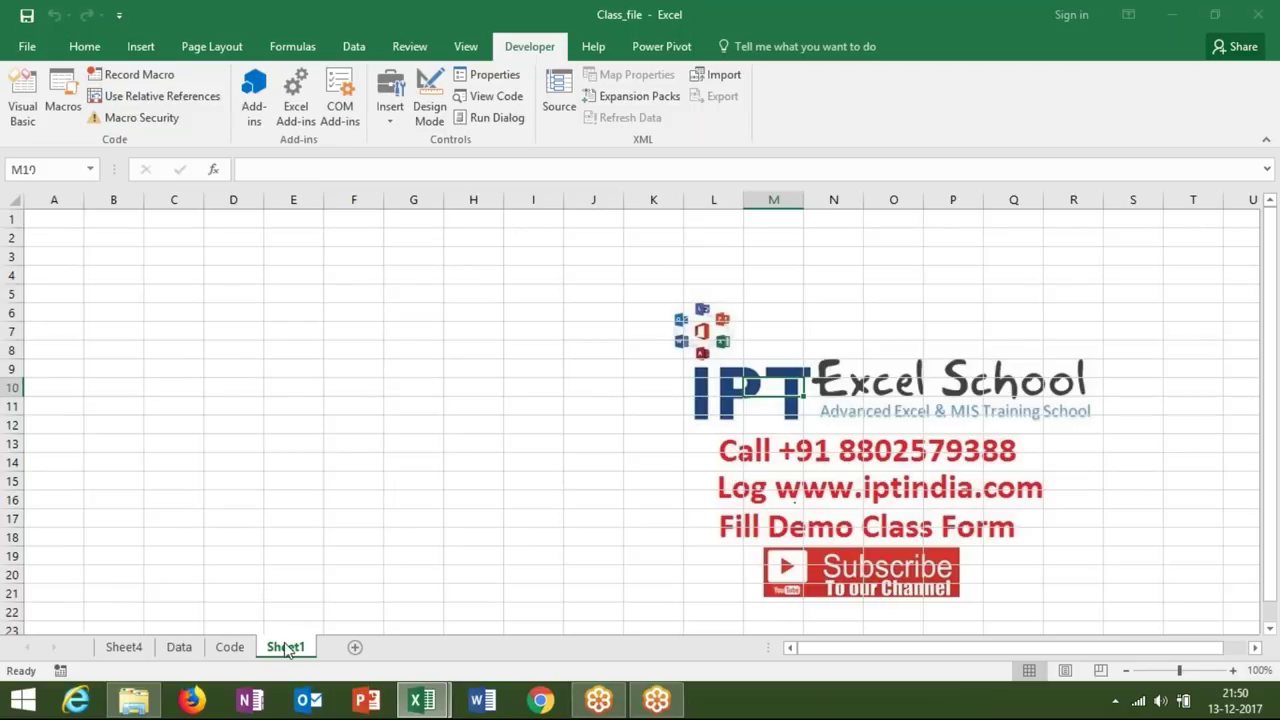
double_click(287, 650)
type("Data")
key("Return")
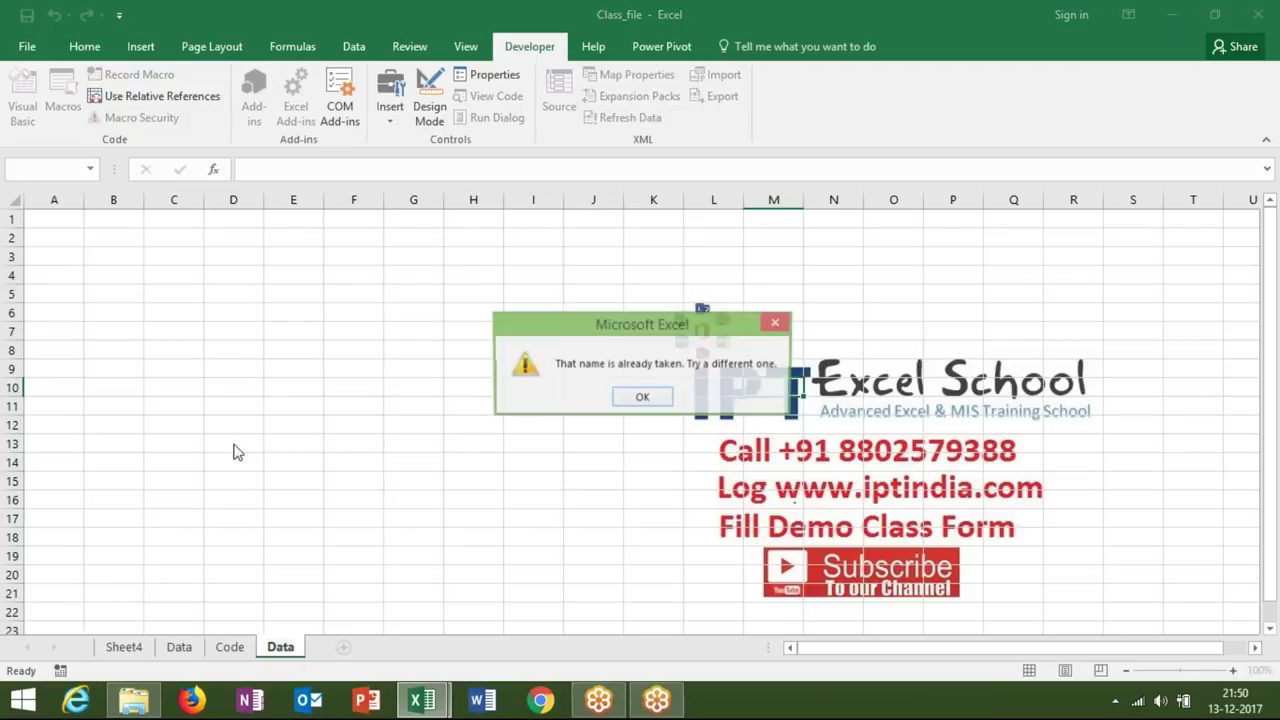
key("Return")
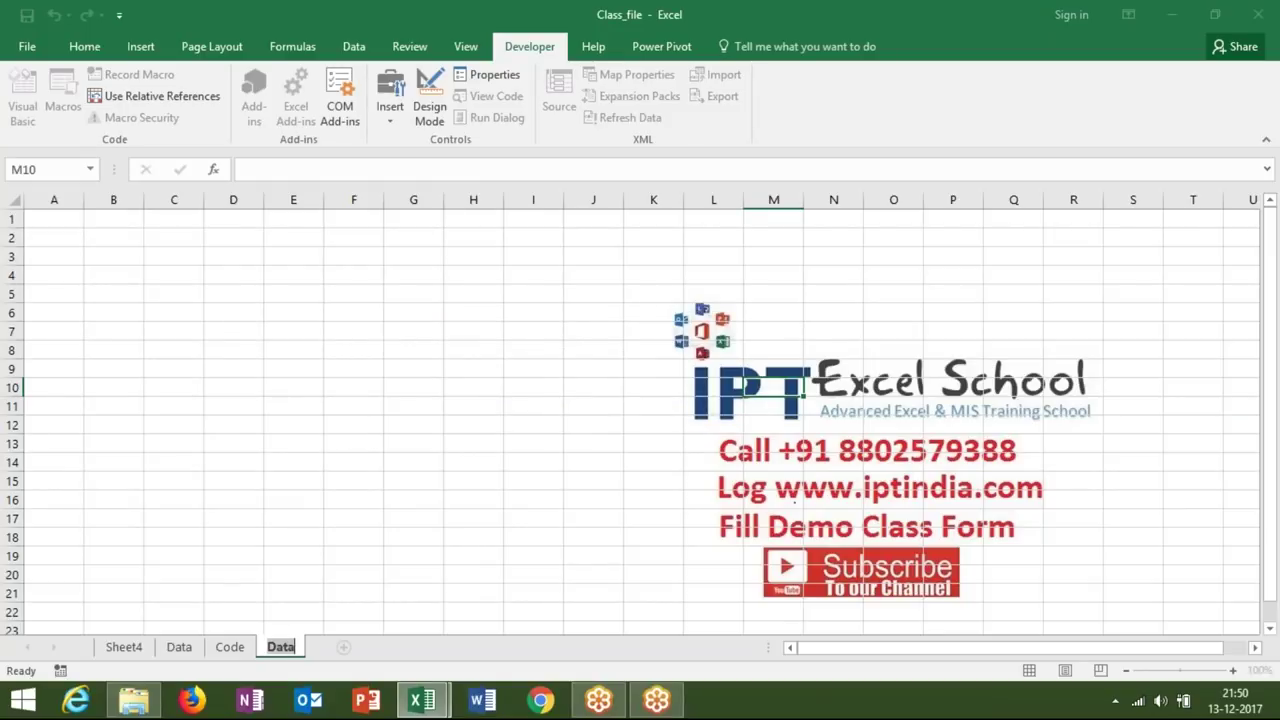
key("Escape")
Clear the copied table A1:F41 from the Data sheet and return to the macro code
left_click(185, 649)
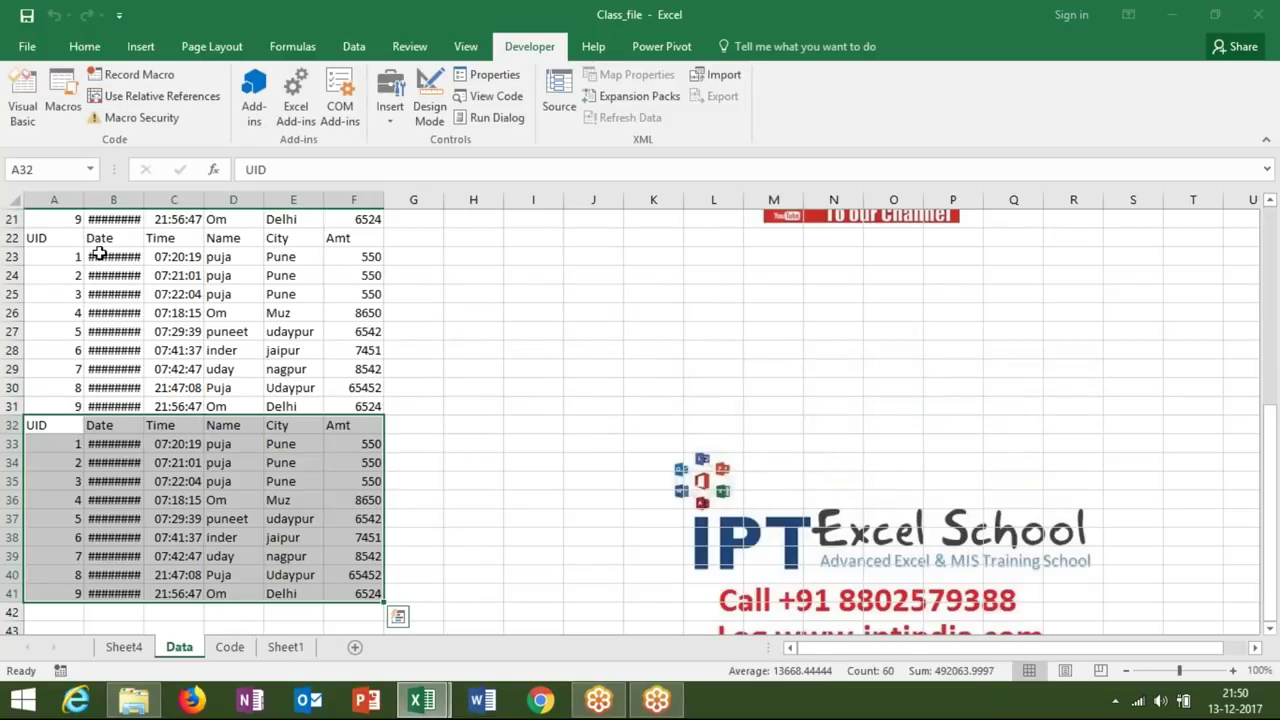
key("ctrl+shift+Up")
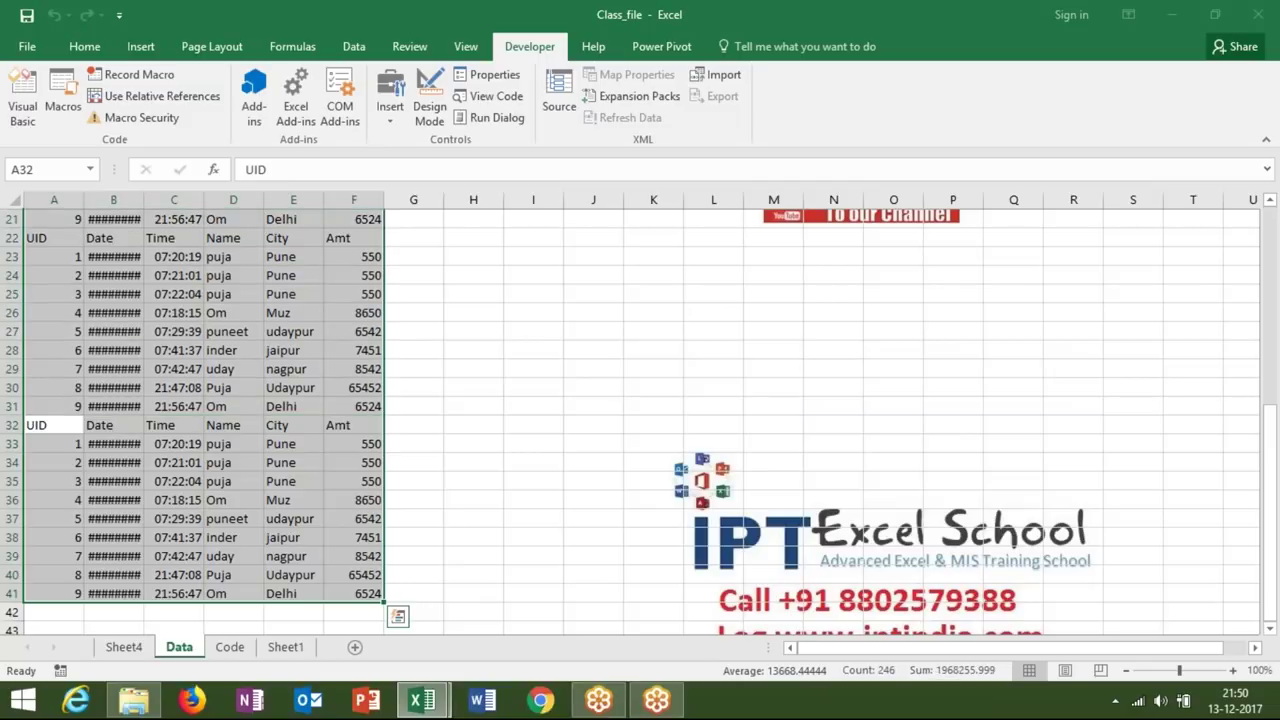
key("Delete")
key("ctrl+Home")
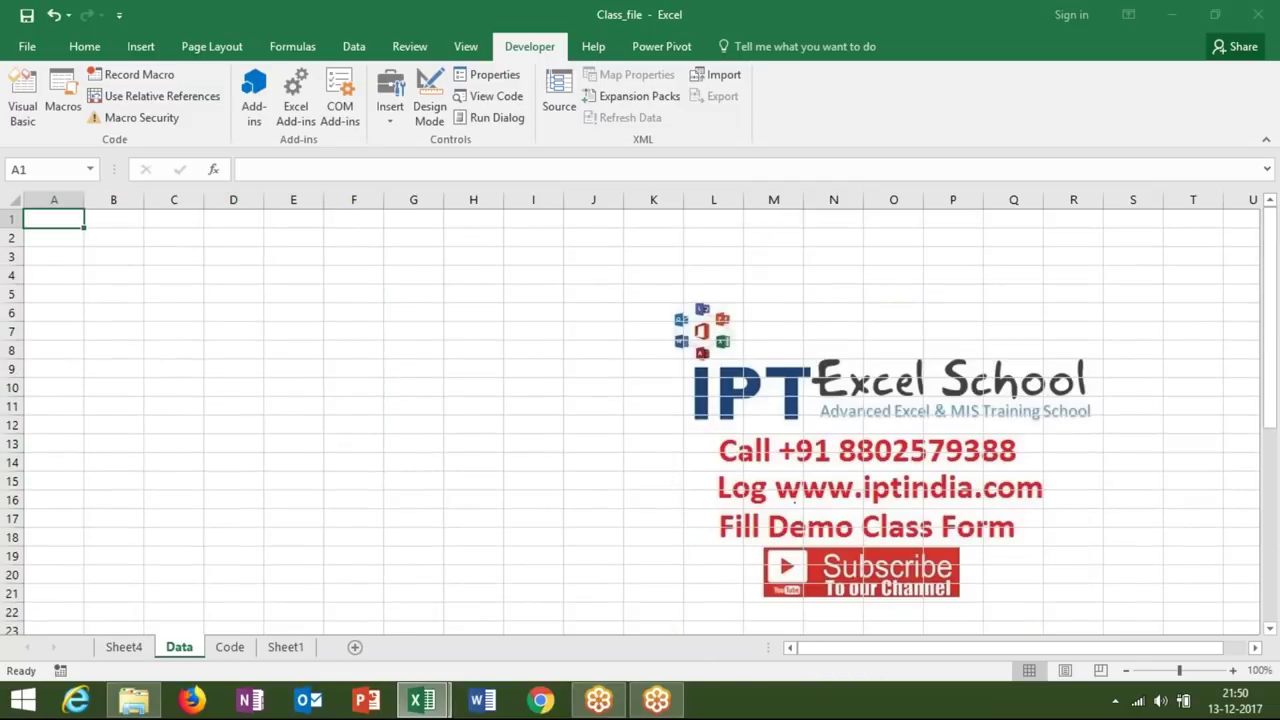
key("alt+F11")
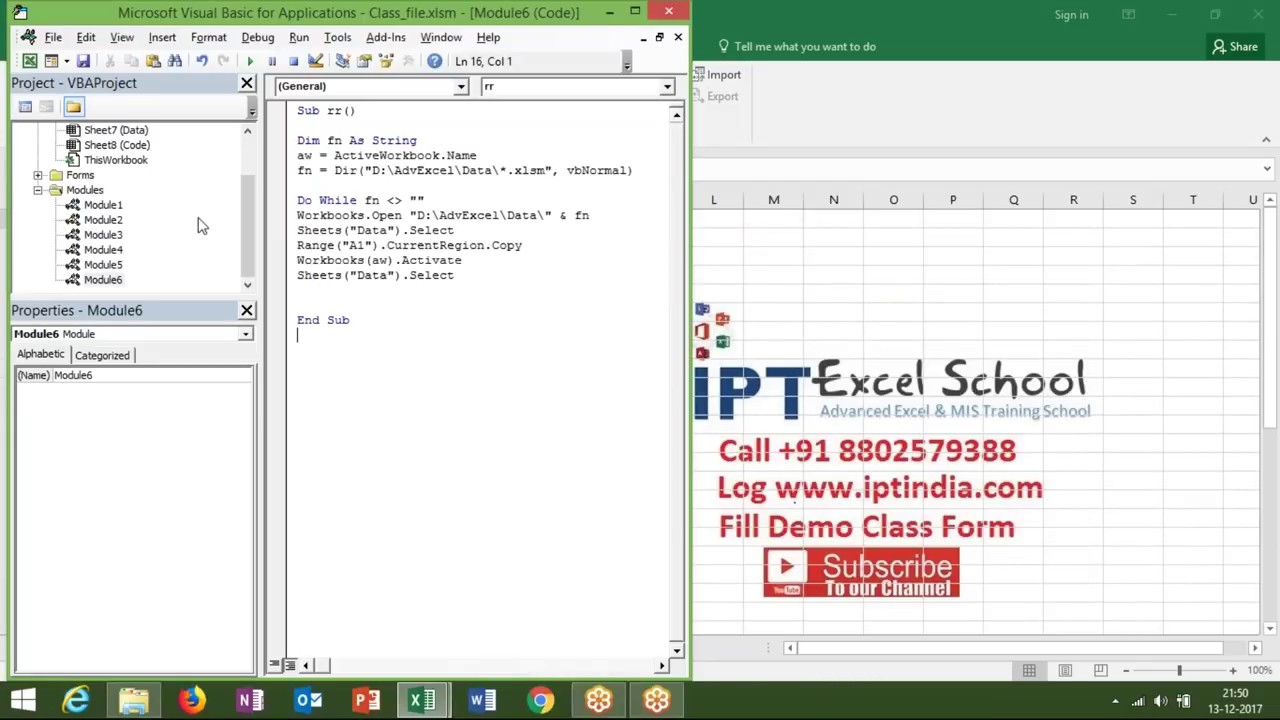
Insert a blank line after Sheets("Data").Select in the rr loop
left_click(306, 279)
left_click(301, 290)
key("Return")
left_click(298, 290)
left_click(297, 275)
left_click(297, 290)
Write Range("a65000").End(xlUp).Offset(1, 0).PasteSpecial on the new line
type("RANGE(\"a65")
type("000")
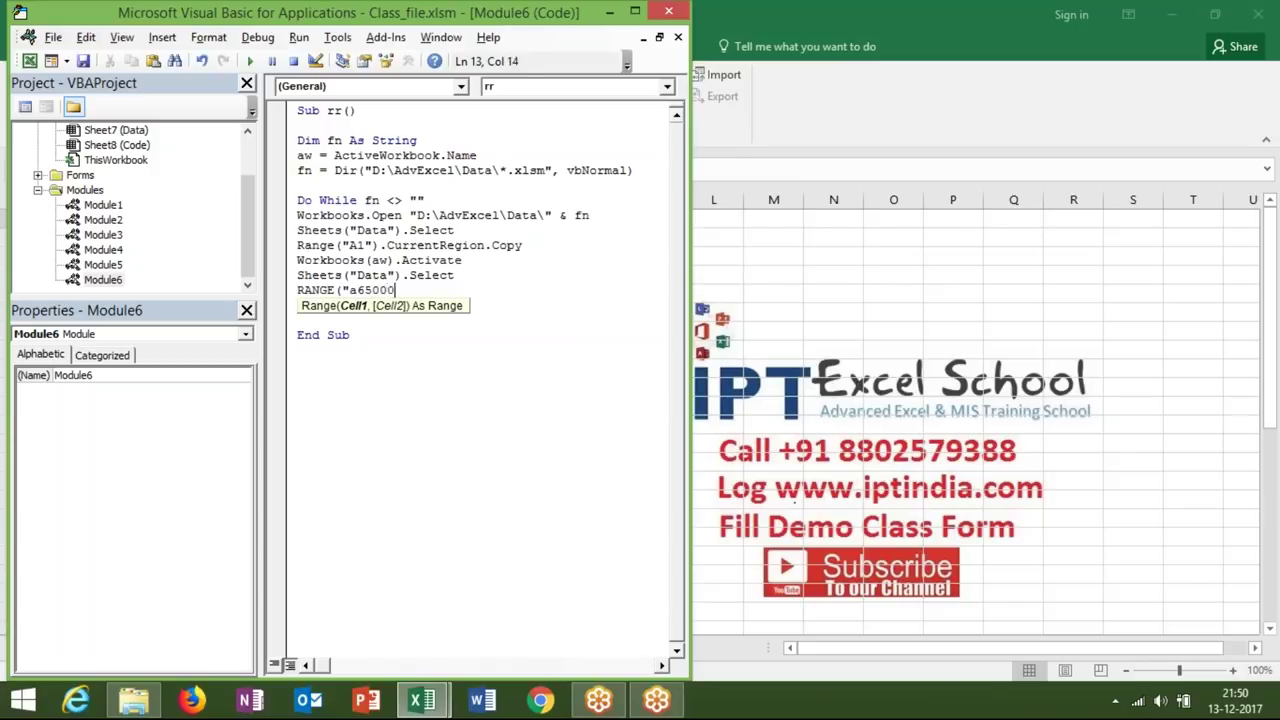
type("\")")
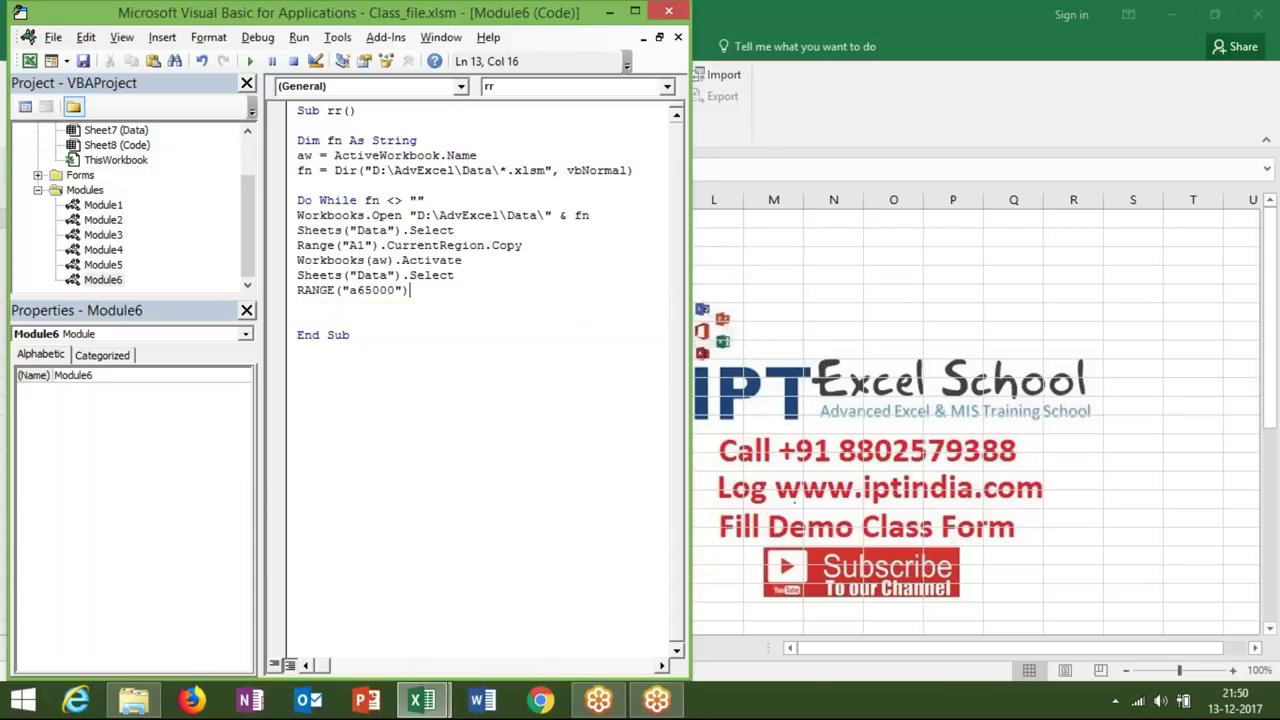
type(".End")
key("Tab")
type("(")
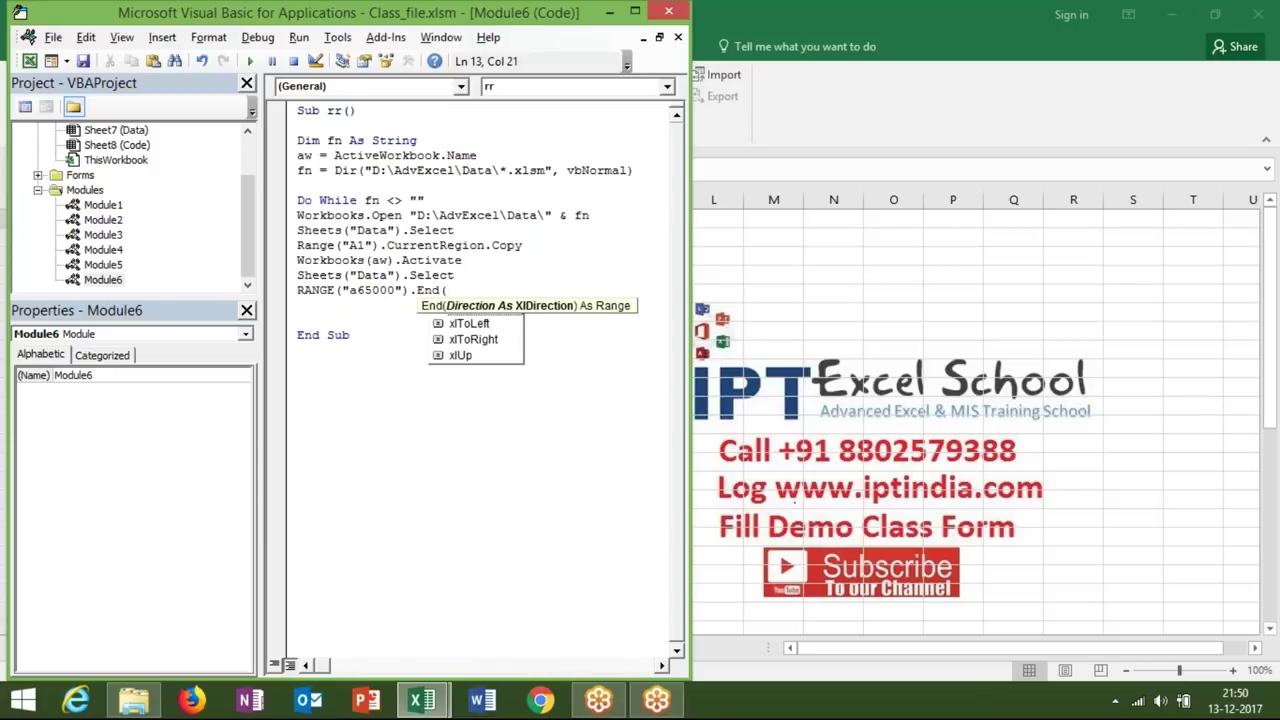
type("xlu")
key("Tab")
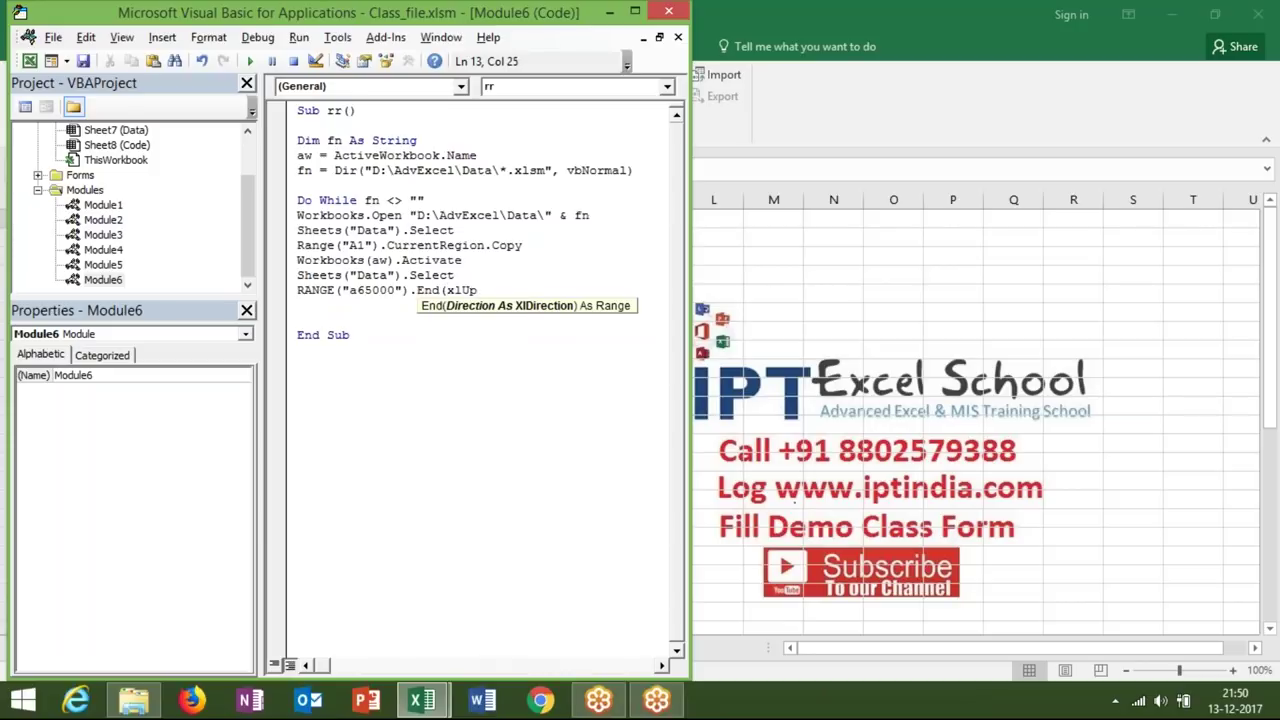
type(").")
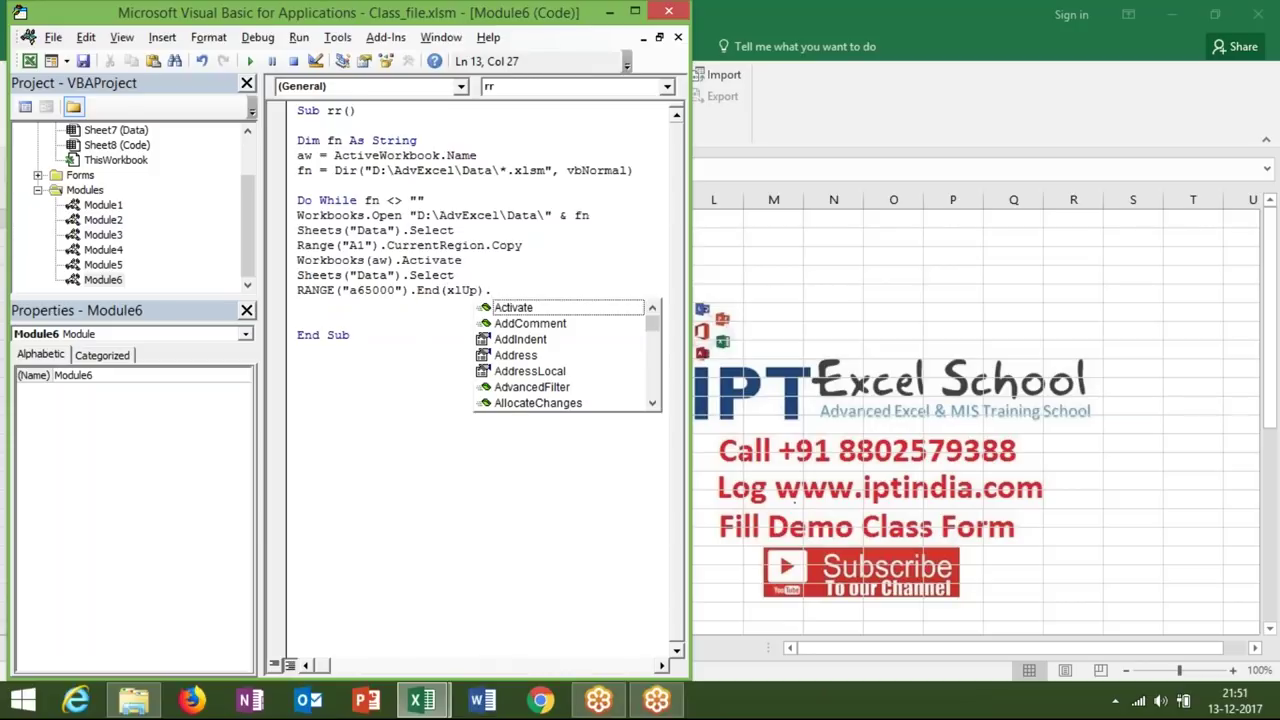
type("off")
key("Tab")
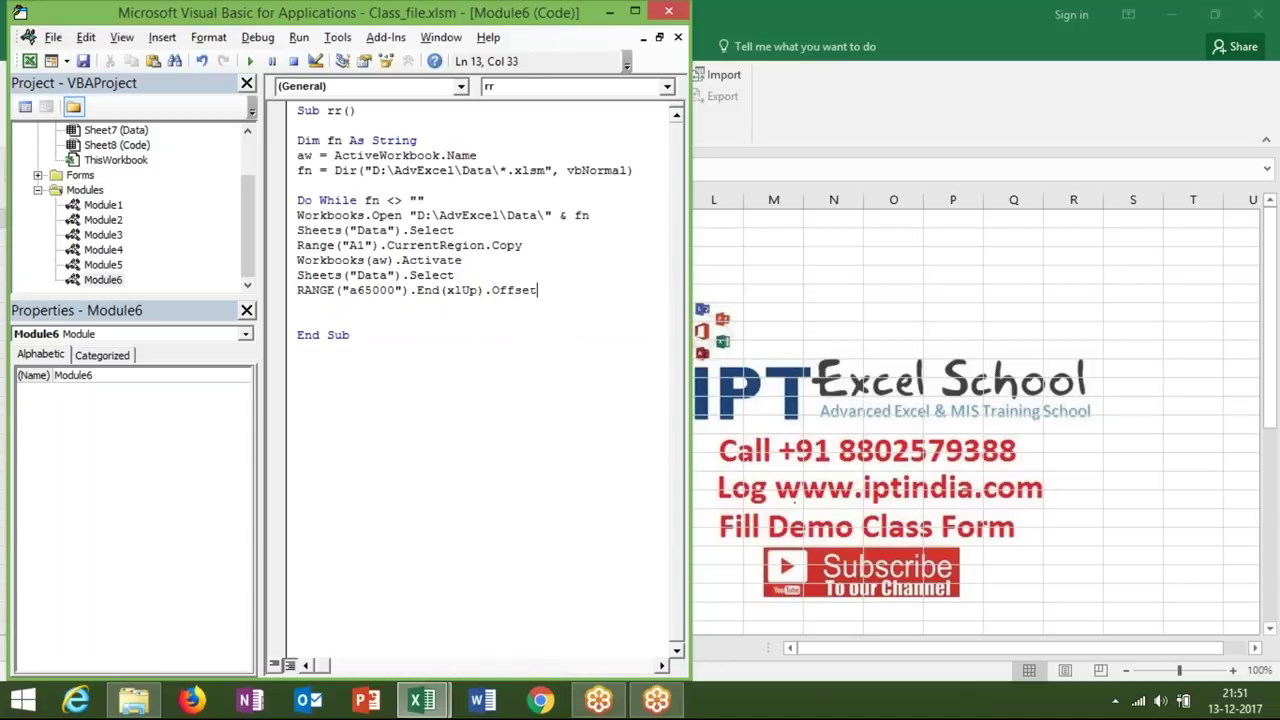
type("(1,0")
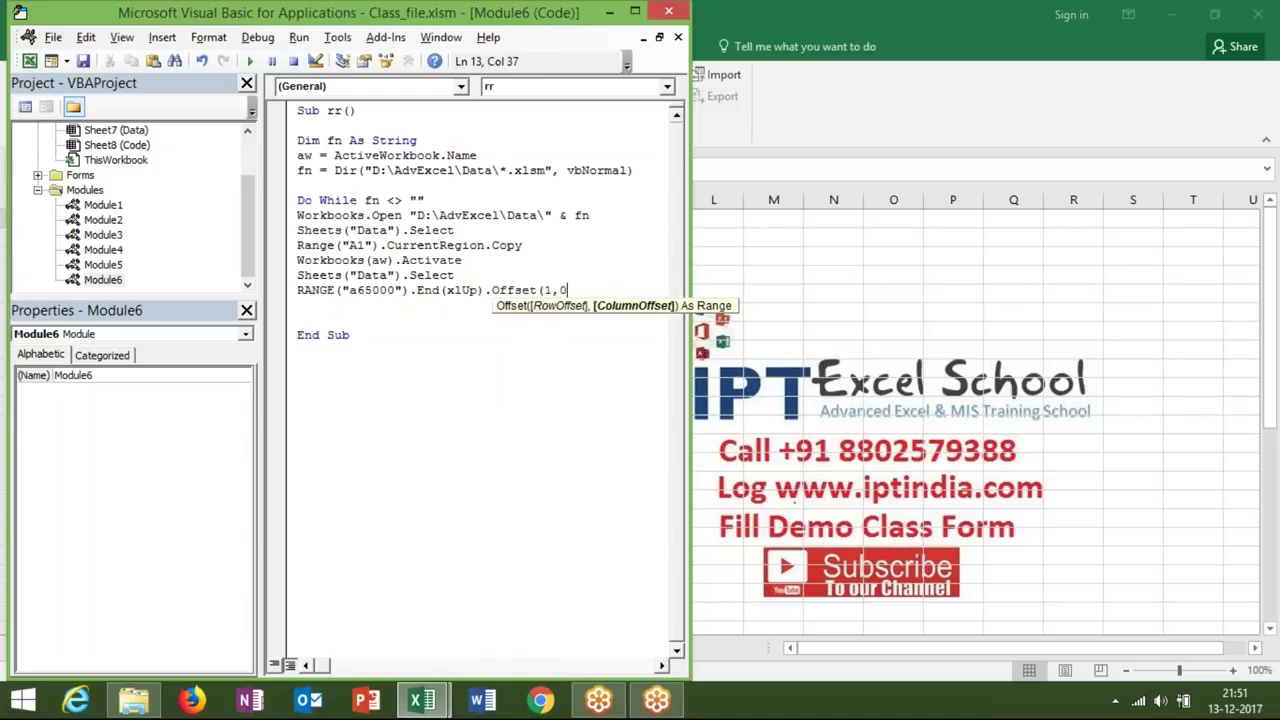
type(").P")
key("Down")
key("Down")
key("Down")
key("Tab")
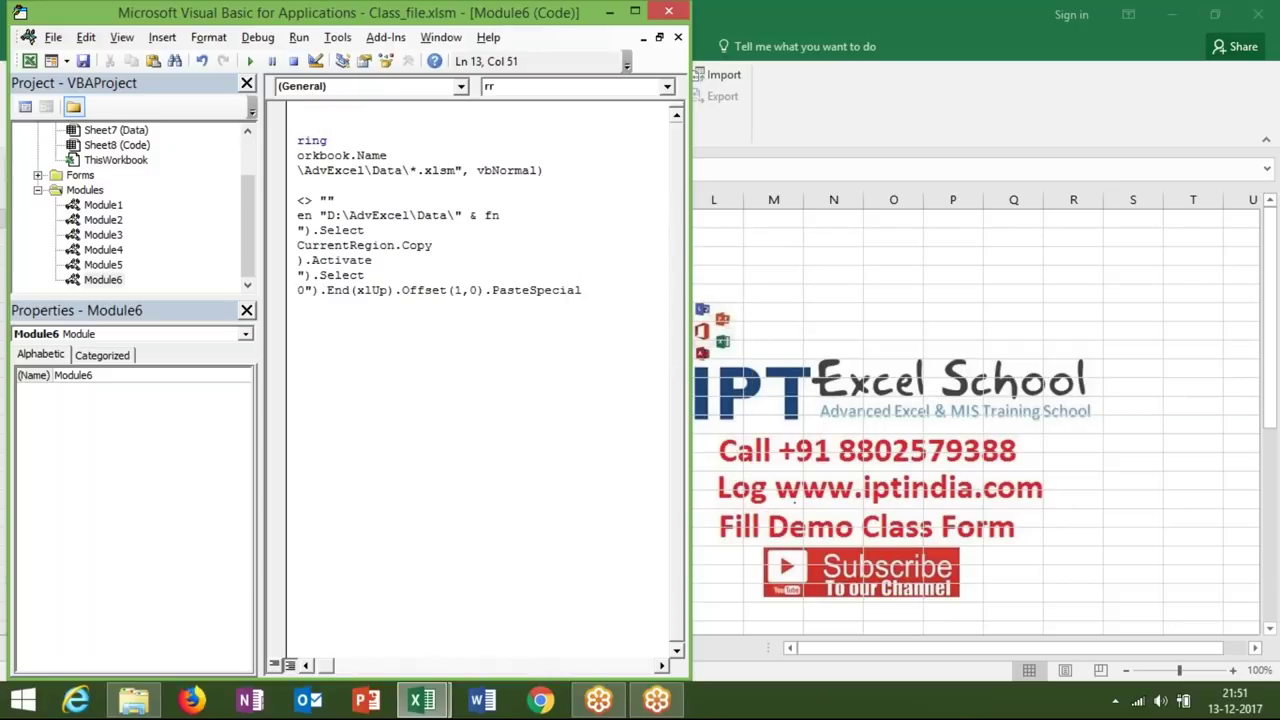
key("Return")
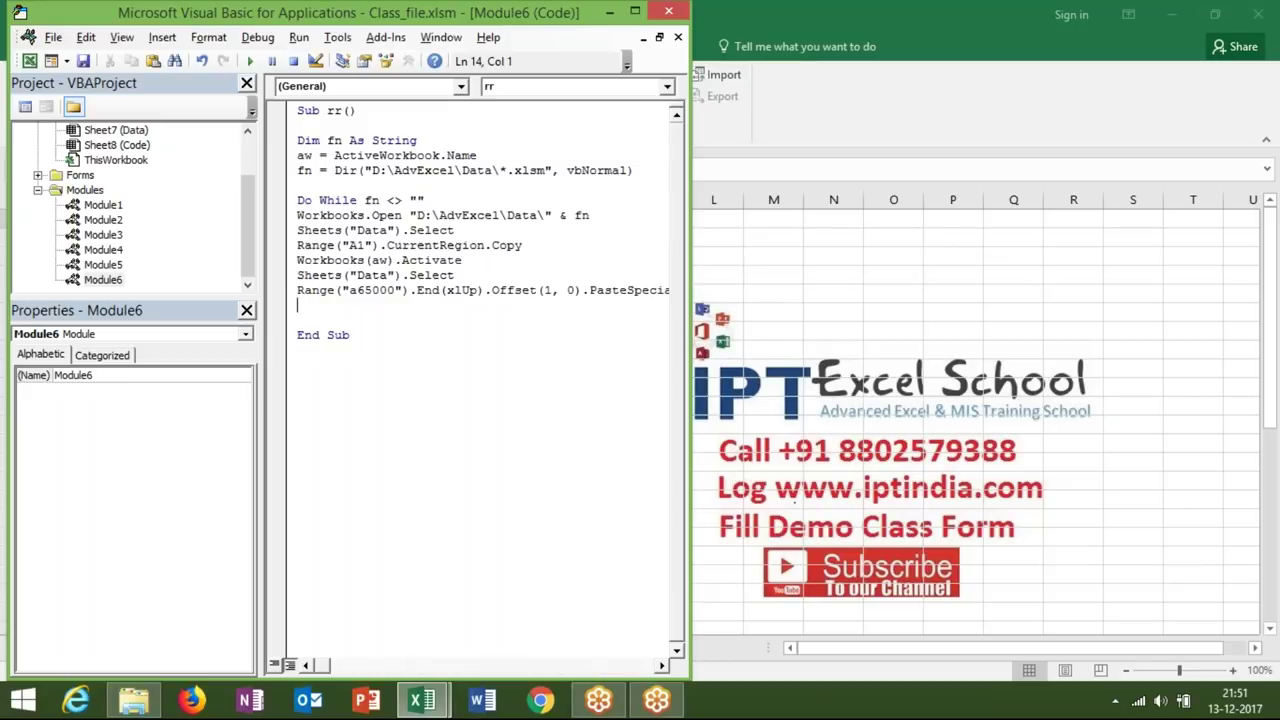
Add an ActiveWorkbook.Save line to the loop
type("ACTIVEWORKBOOK")
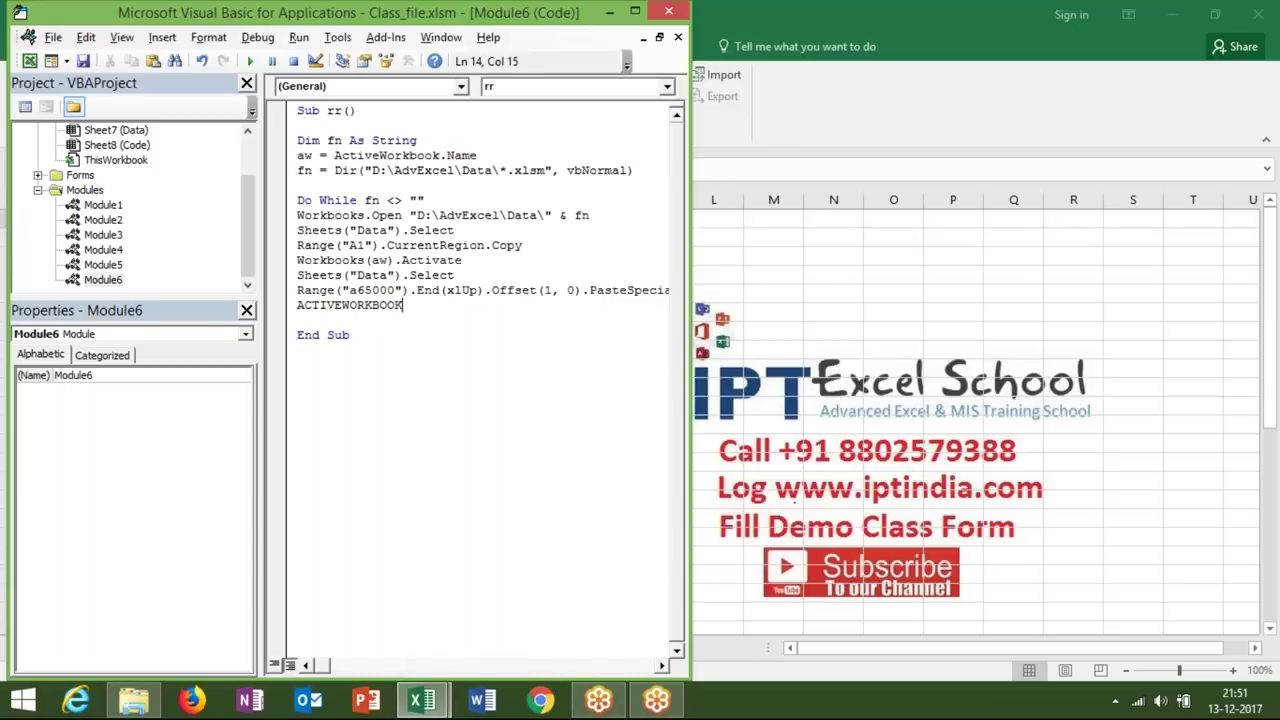
type(".SA")
key("Tab")
key("Return")
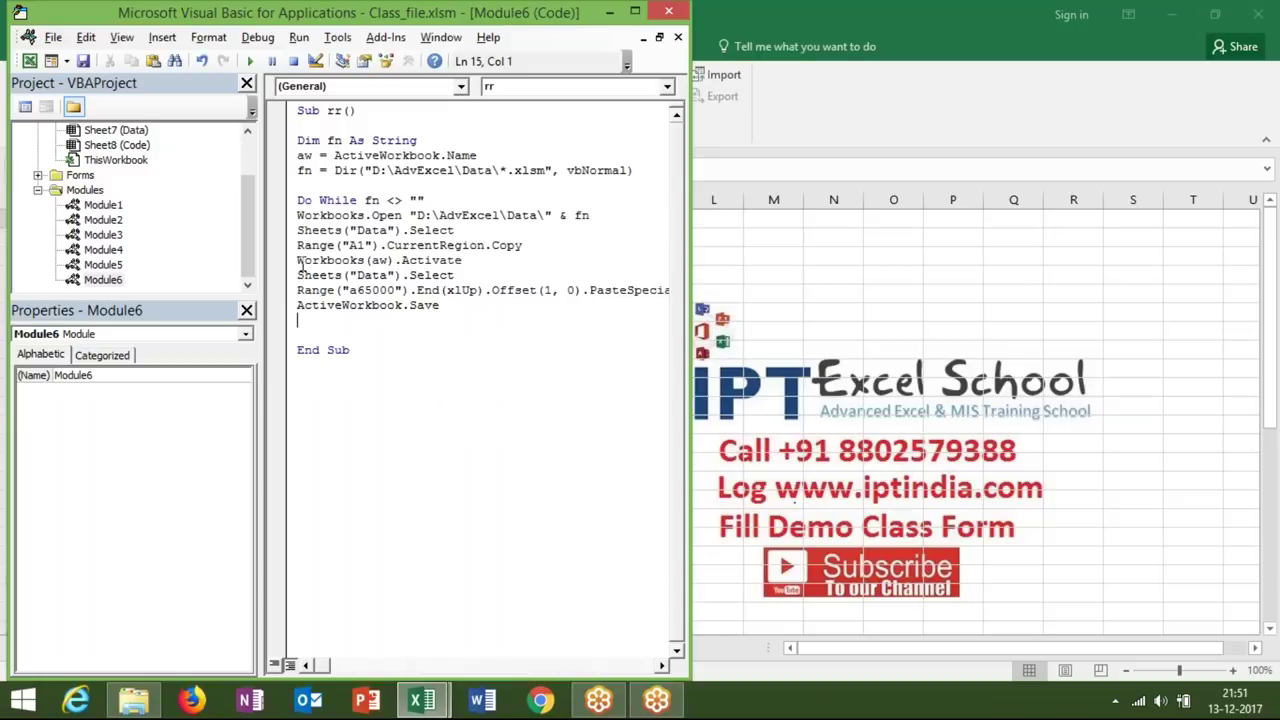
Add Workbooks(fn).Close True to close each opened source workbook
left_click_drag(298, 261, 394, 262)
left_click(396, 266)
left_click(340, 318)
type("D:\\AdvExcel\\Data\\")
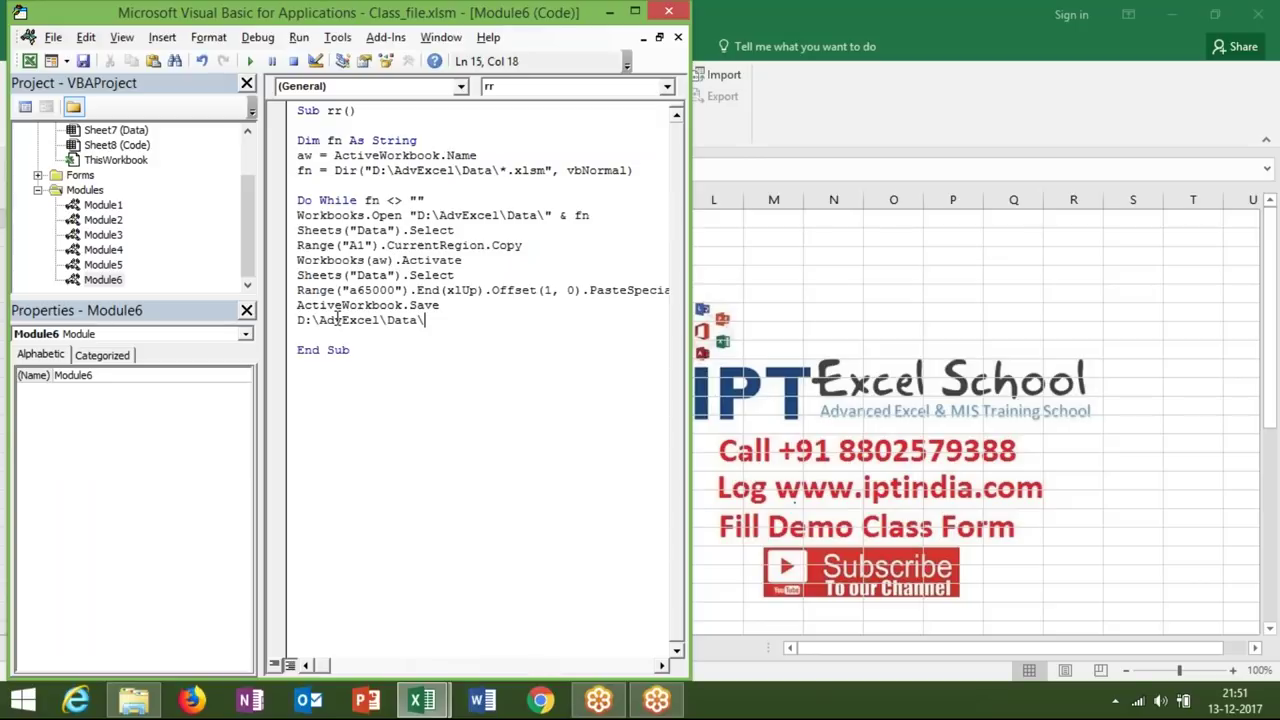
key("BackSpace")
key("BackSpace")
key("BackSpace")
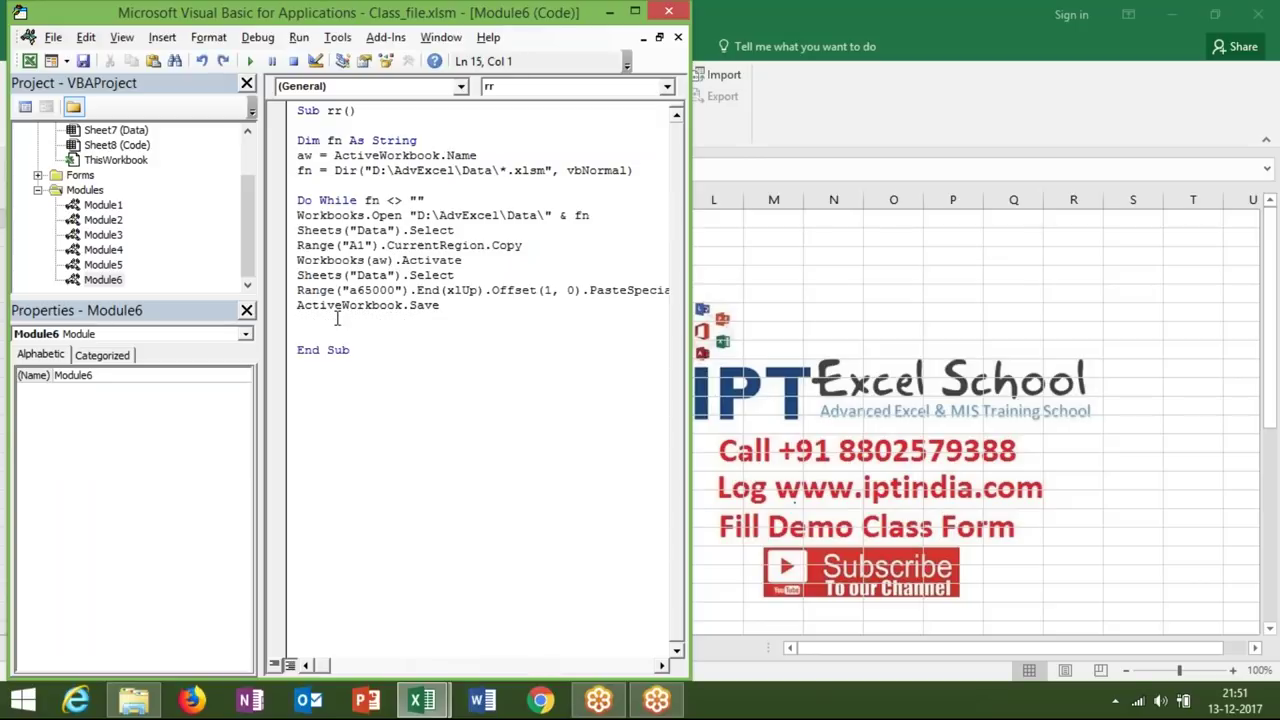
left_click(785, 14)
key("alt+F11")
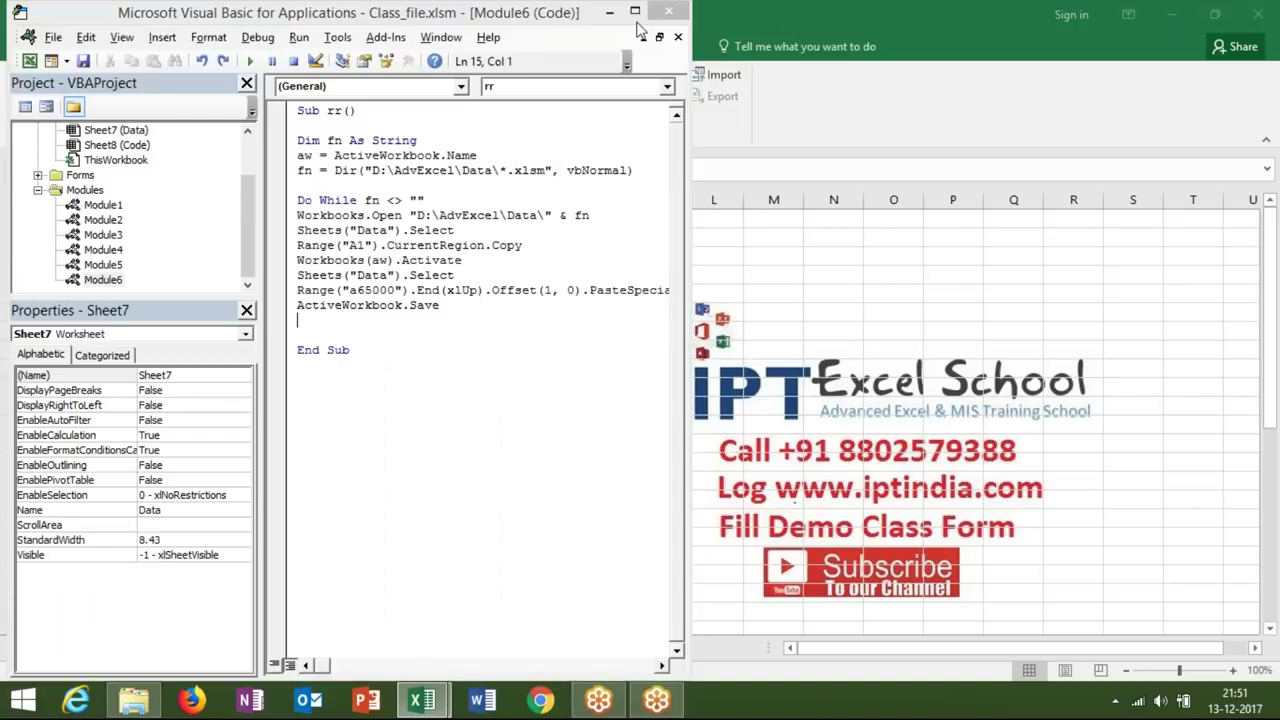
type("A")
key("BackSpace")
type("WORKBOOKS(")
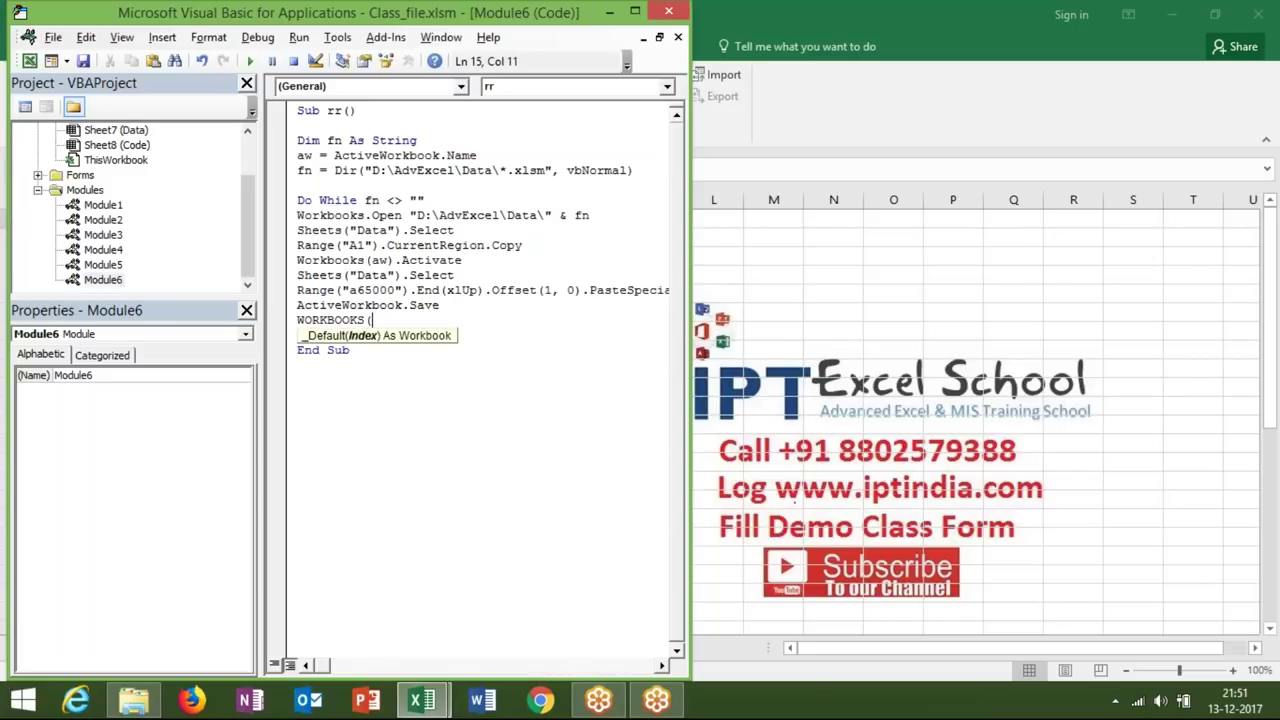
type("FN)")
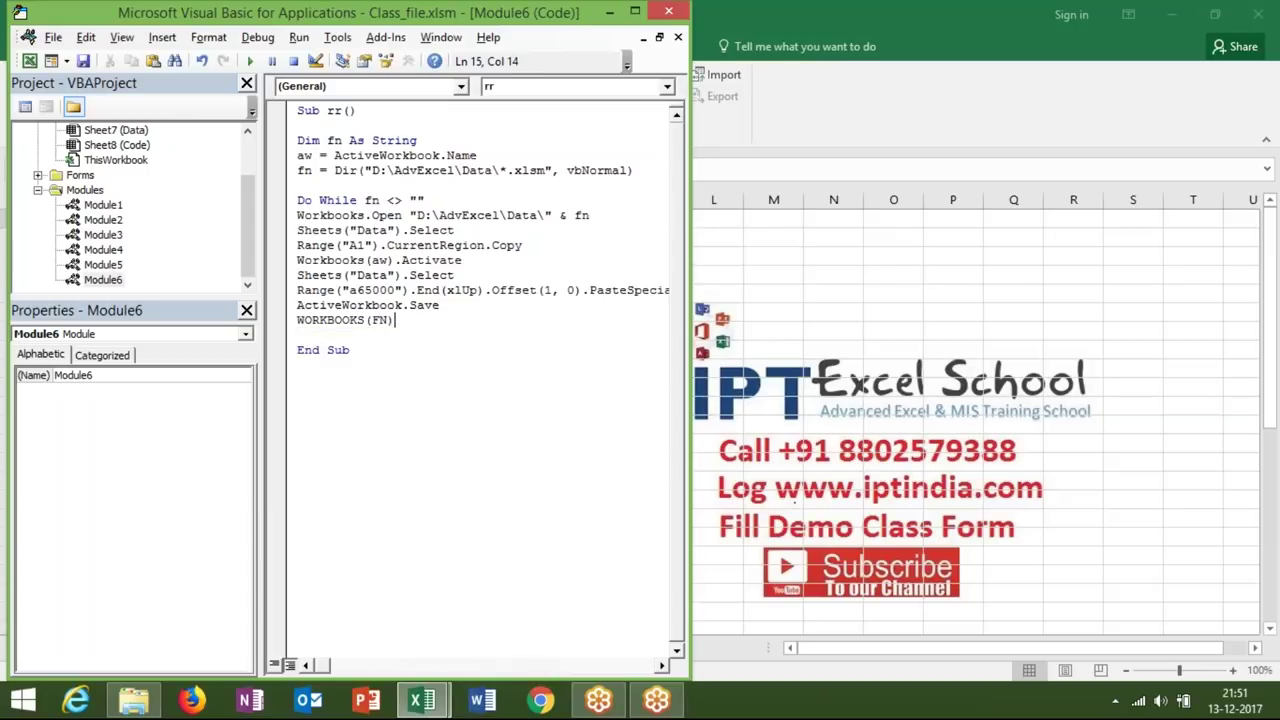
type(".CLO ")
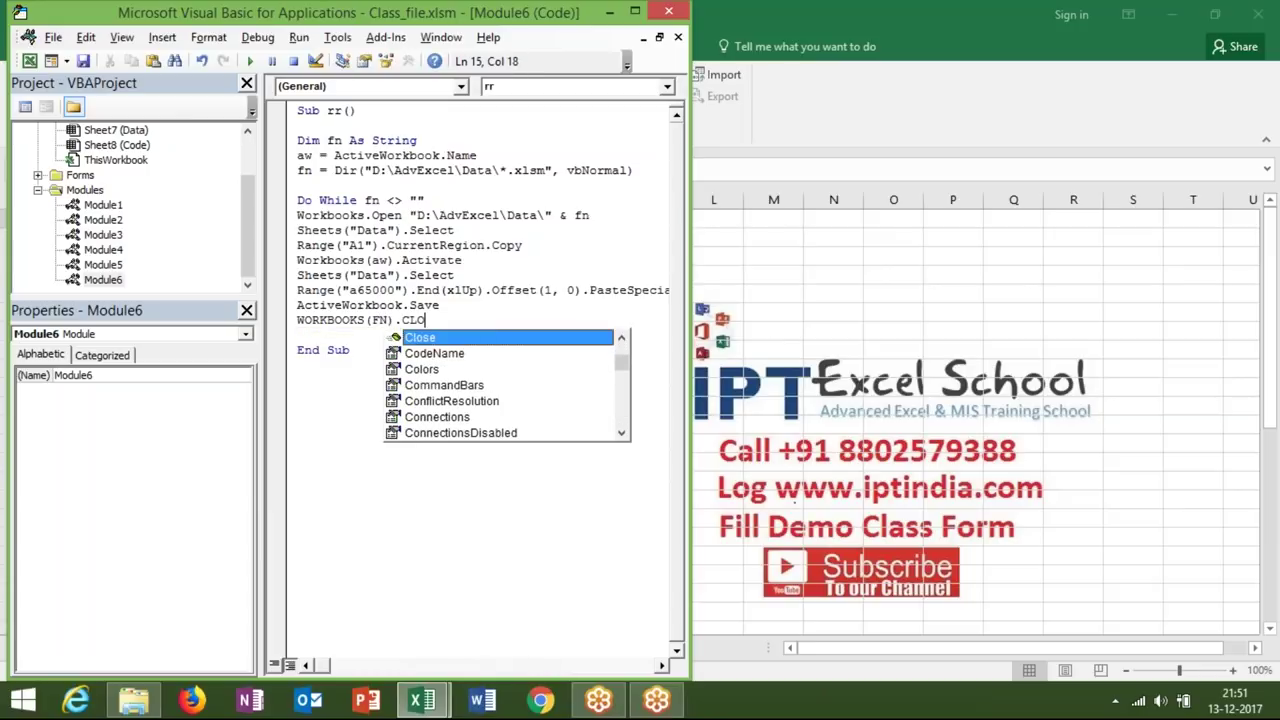
type("TRUE")
left_click(341, 335)
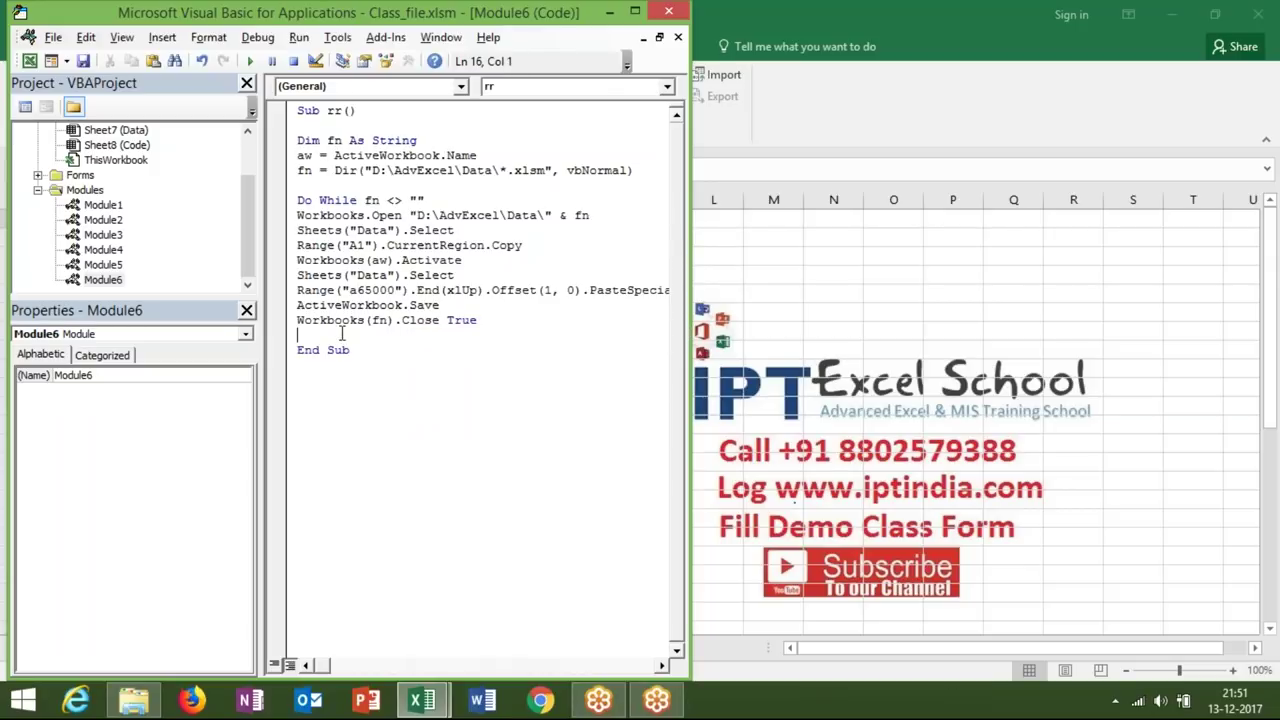
key("Return")
left_click(300, 335)
Add fn = Dir() and a closing Loop line before End Sub
type("fn=dir()")
key("Return")
type("loop")
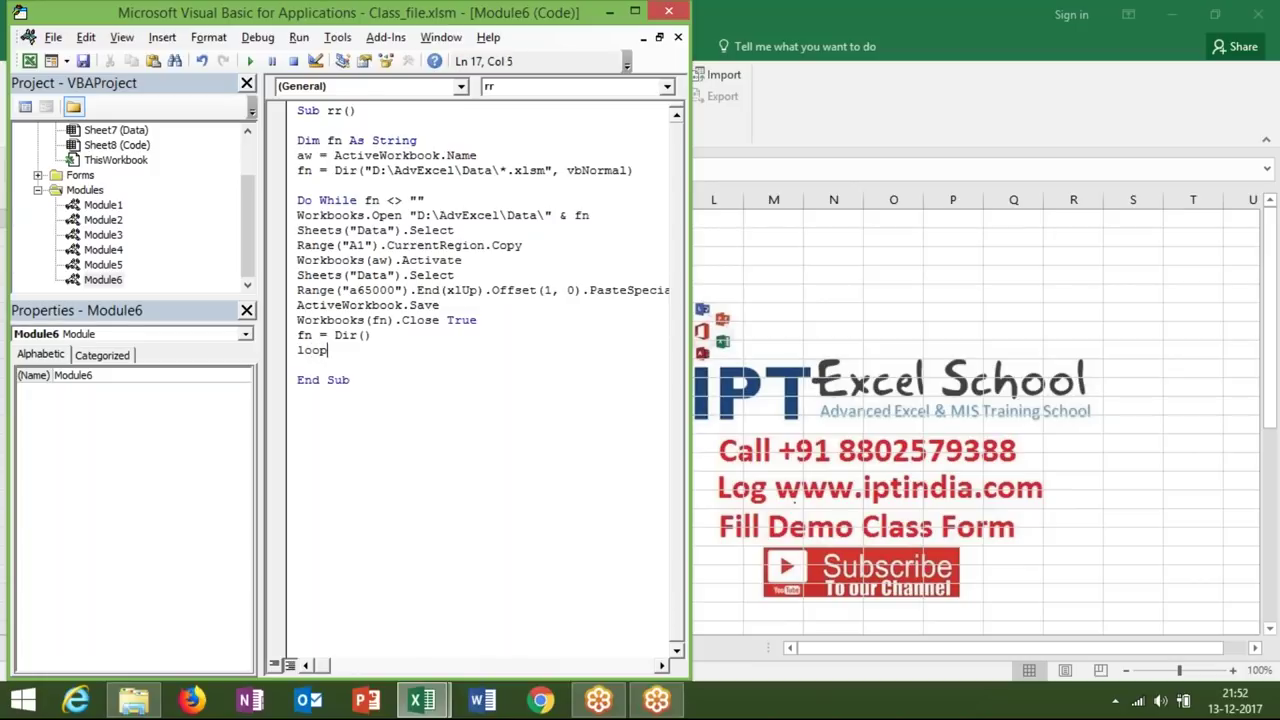
key("Down")
key("Return")
key("Return")
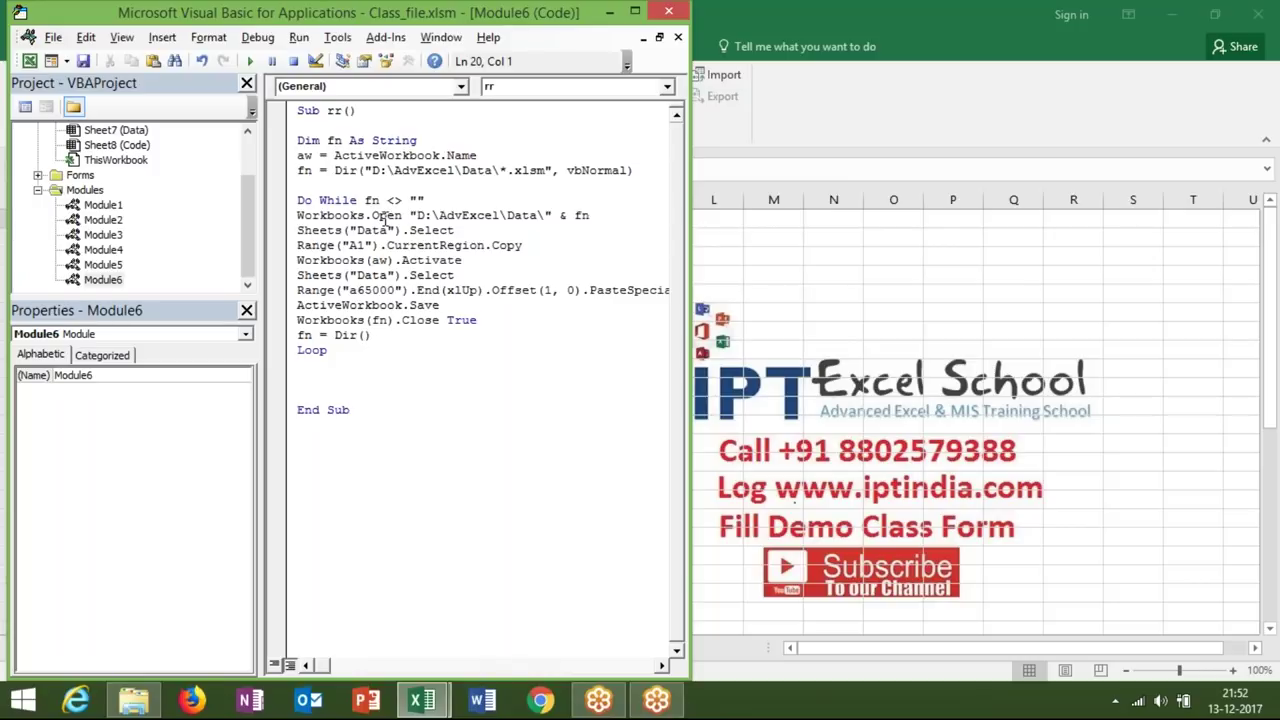
Walk through the Dir, Workbooks.Open, Save and CurrentRegion copy lines, then go to the start of aw = ActiveWorkbook.Name
double_click(358, 171)
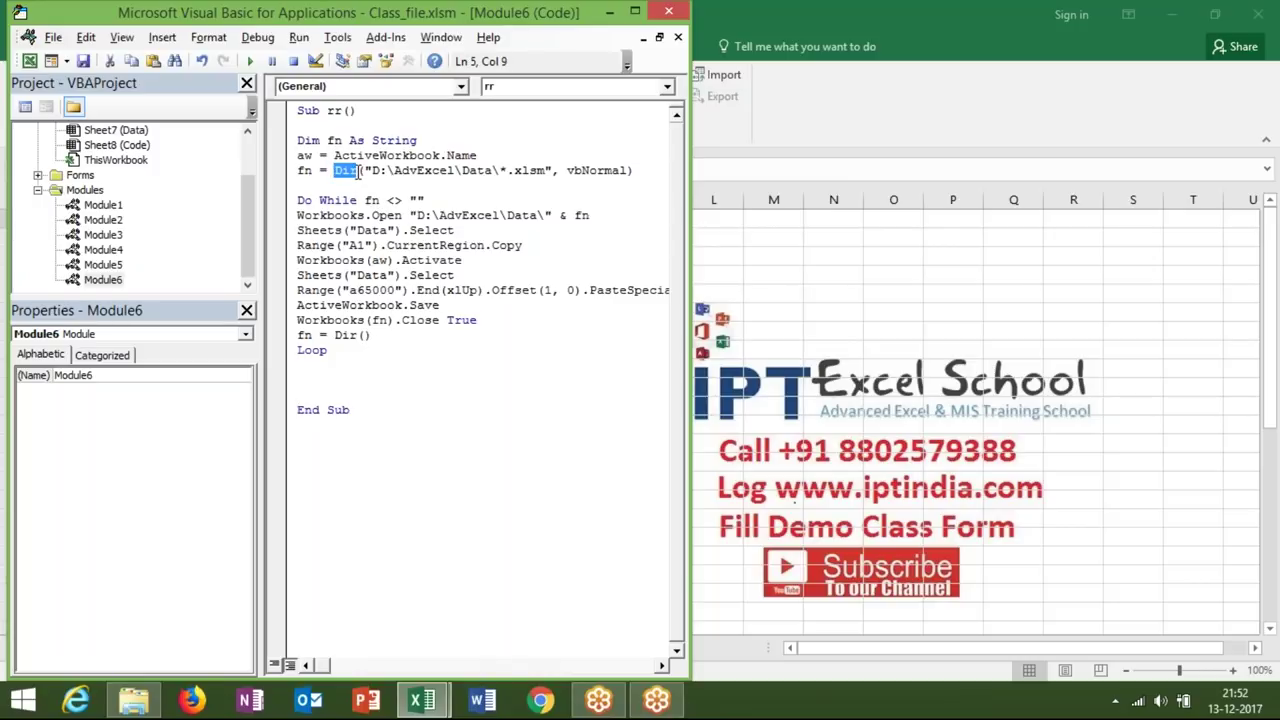
left_click(352, 336)
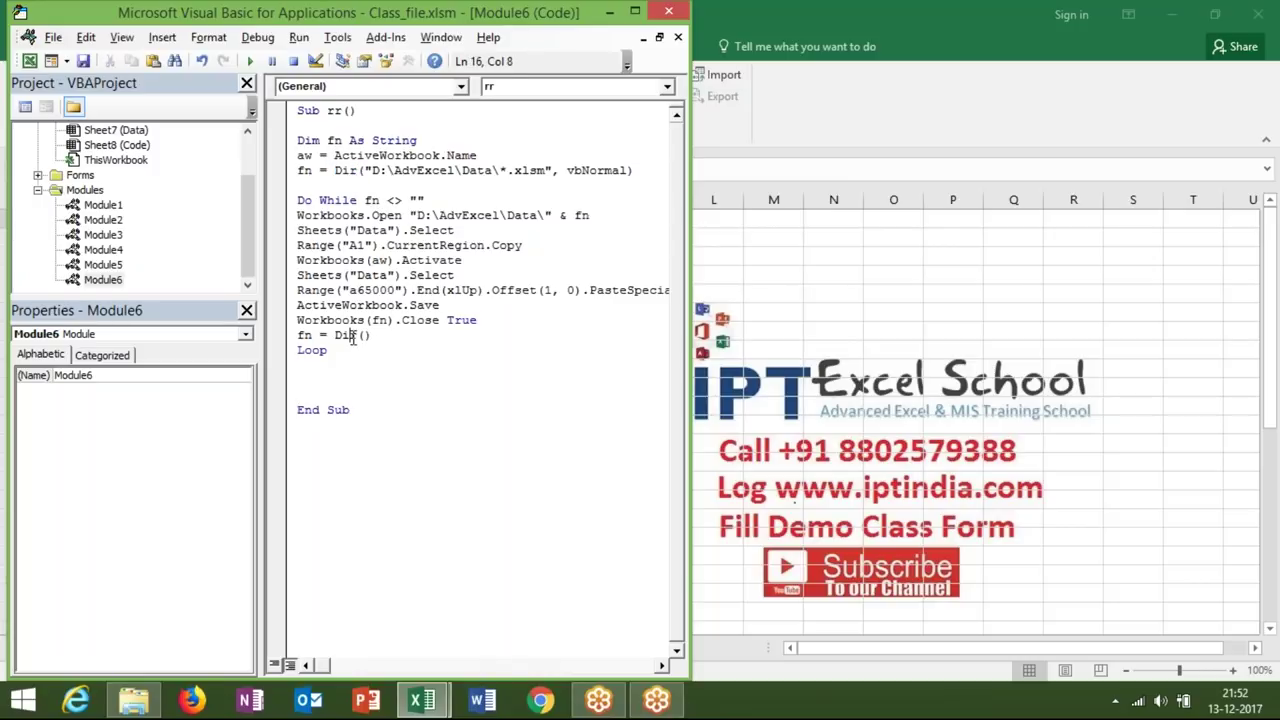
left_click(356, 214)
double_click(344, 335)
double_click(308, 336)
left_click(350, 307)
left_click(476, 243)
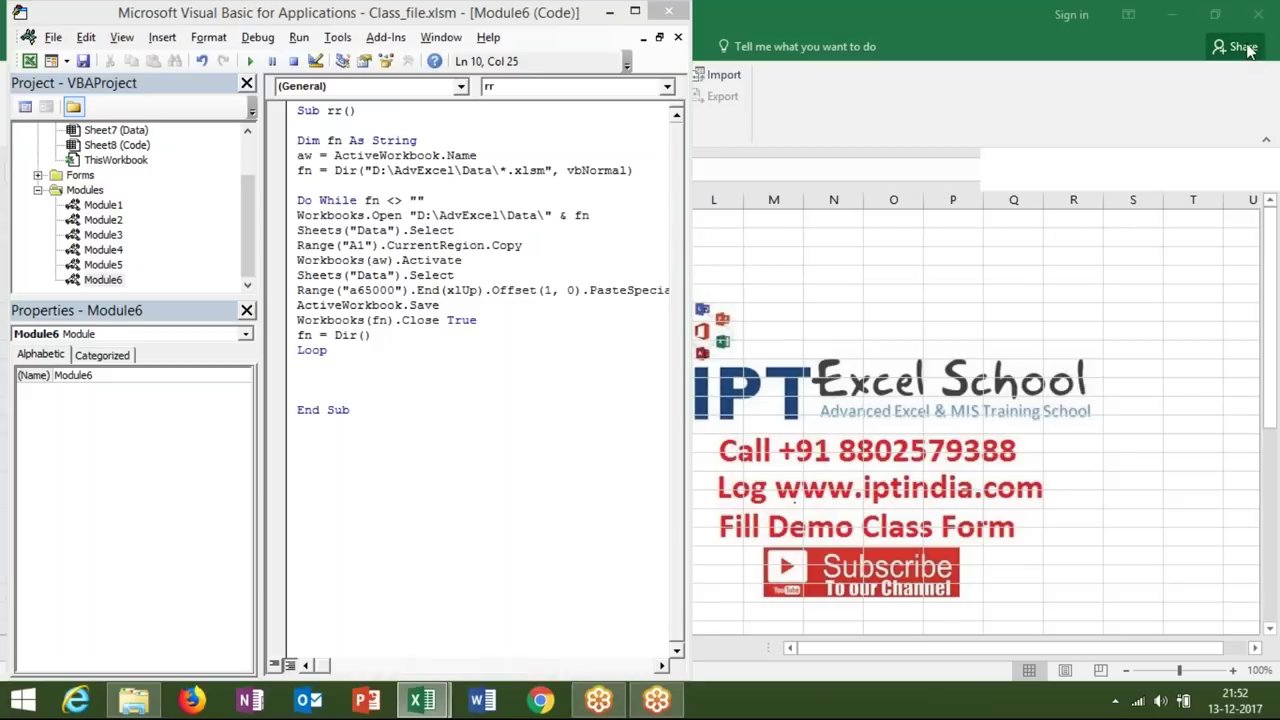
left_click(453, 170)
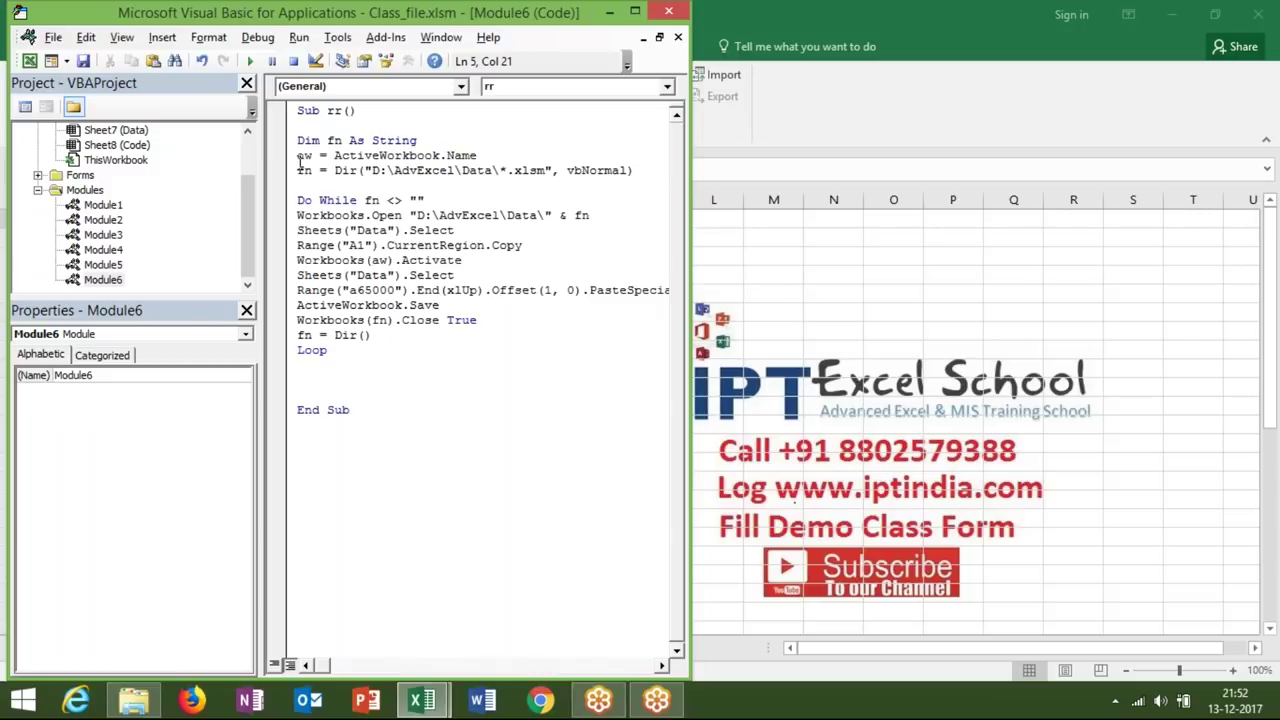
left_click(298, 156)
Insert blank lines between Dim fn As String and the aw line
key("Return")
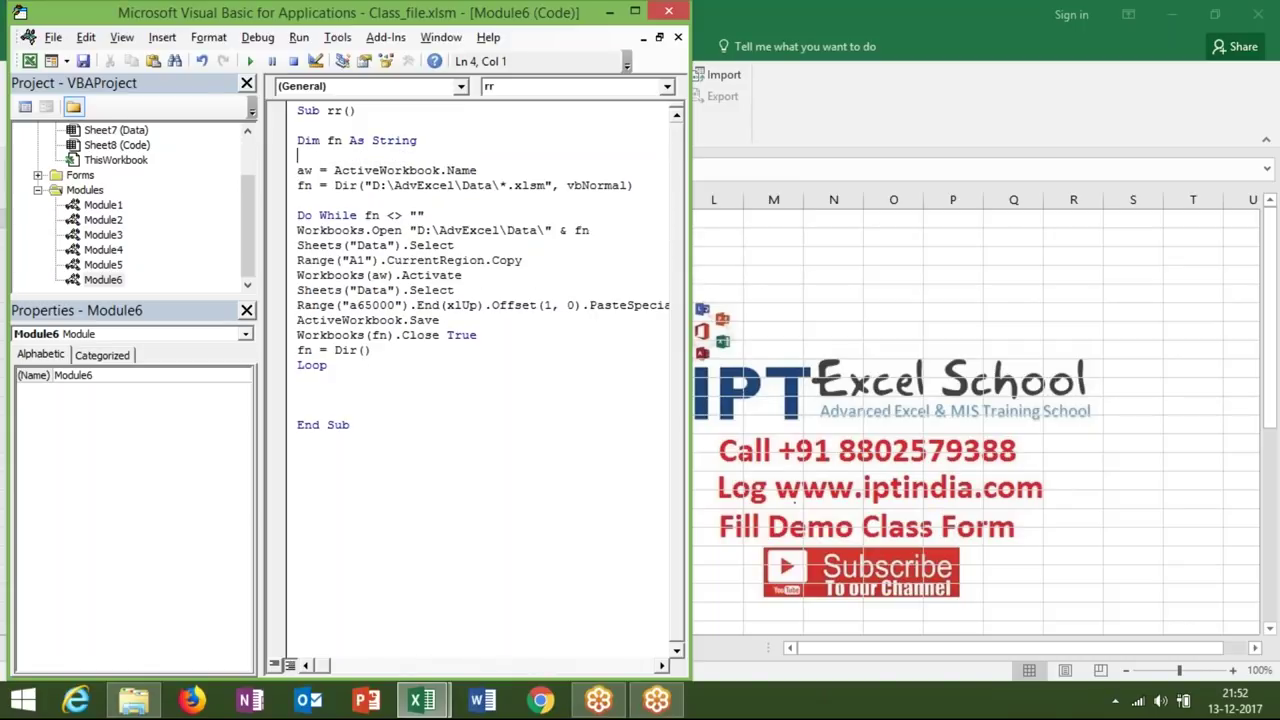
key("Return")
key("Up")
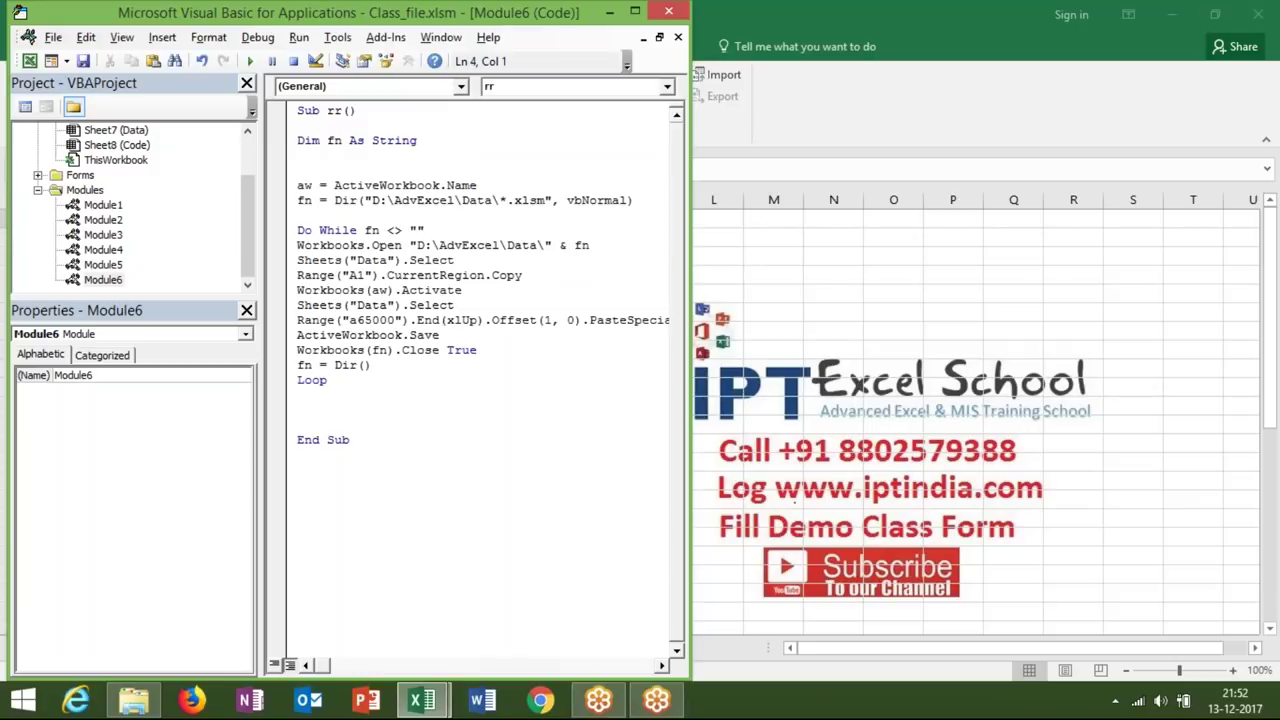
key("Return")
key("Up")
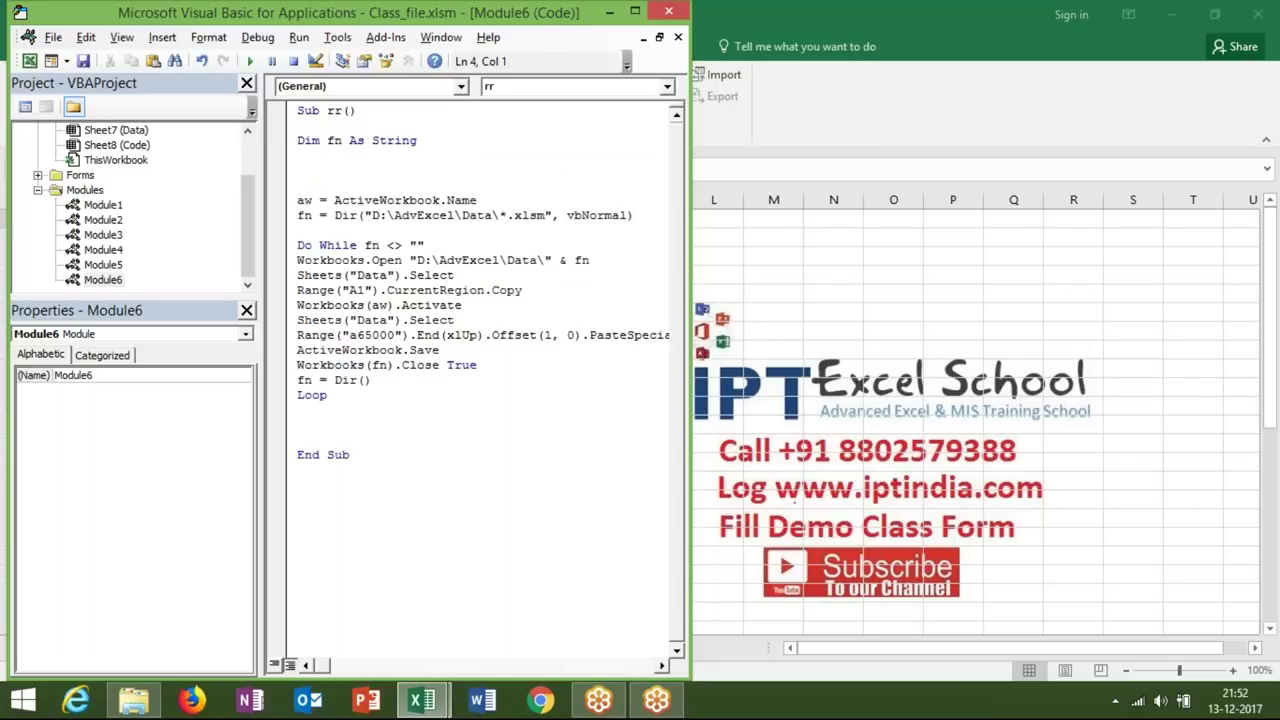
Write With Application.FileDialog(msoFileDialogFolderPicker) on the new line
type("with application")
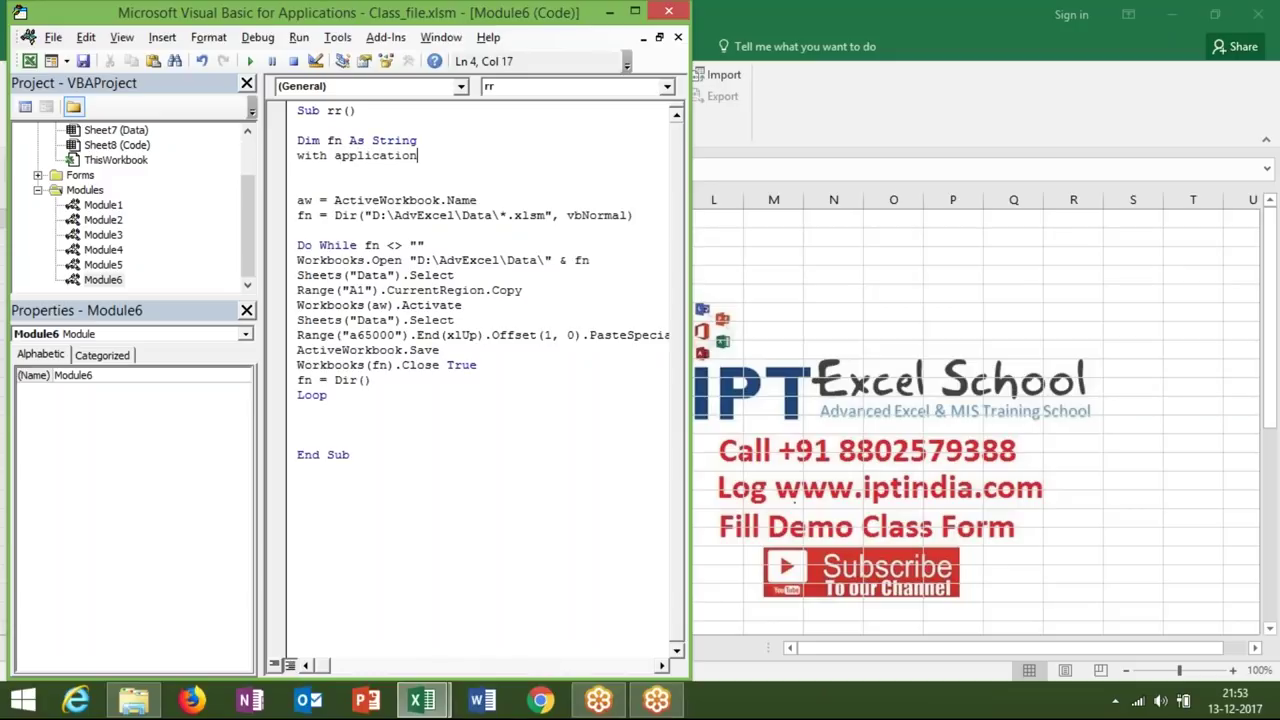
type(".")
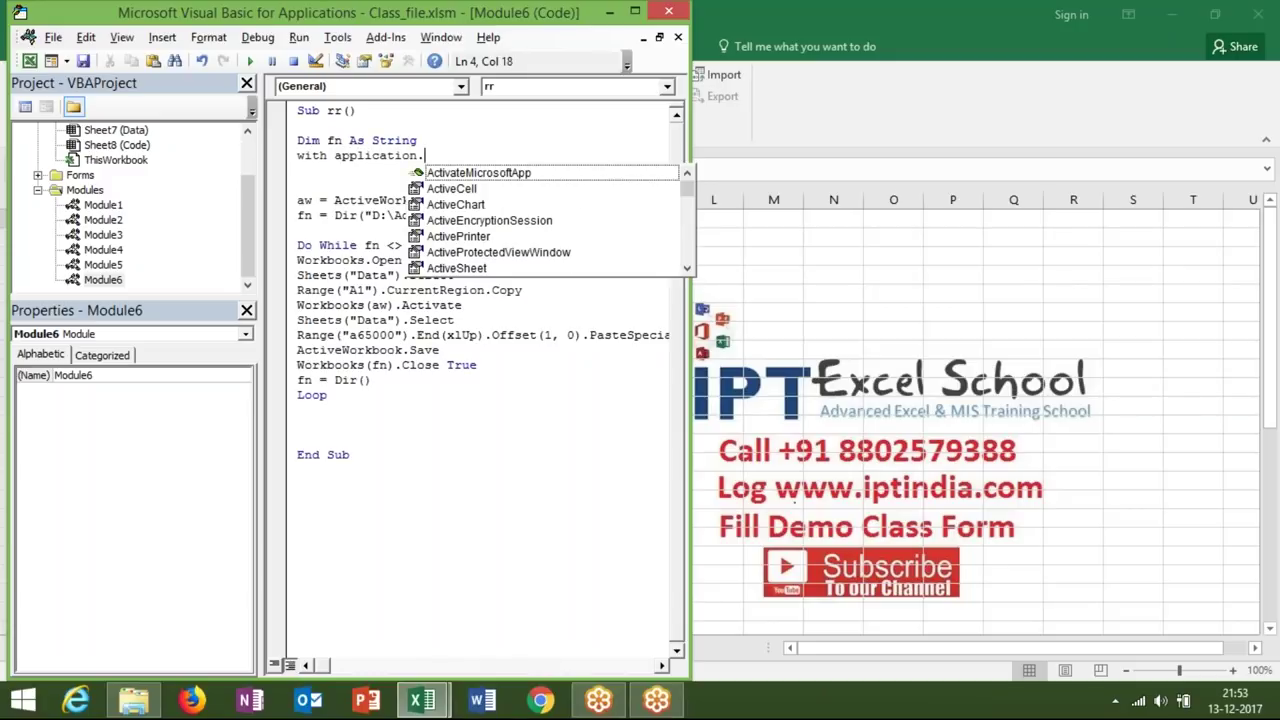
type("fil")
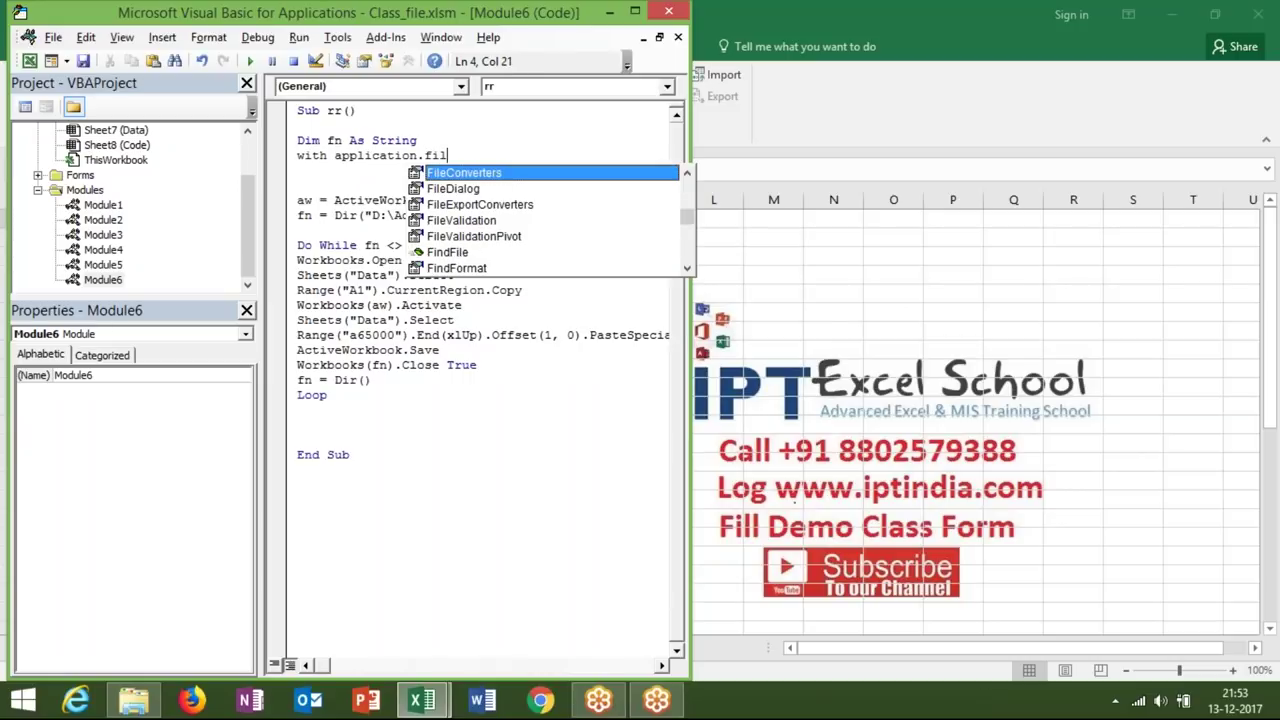
key("Down")
key("Tab")
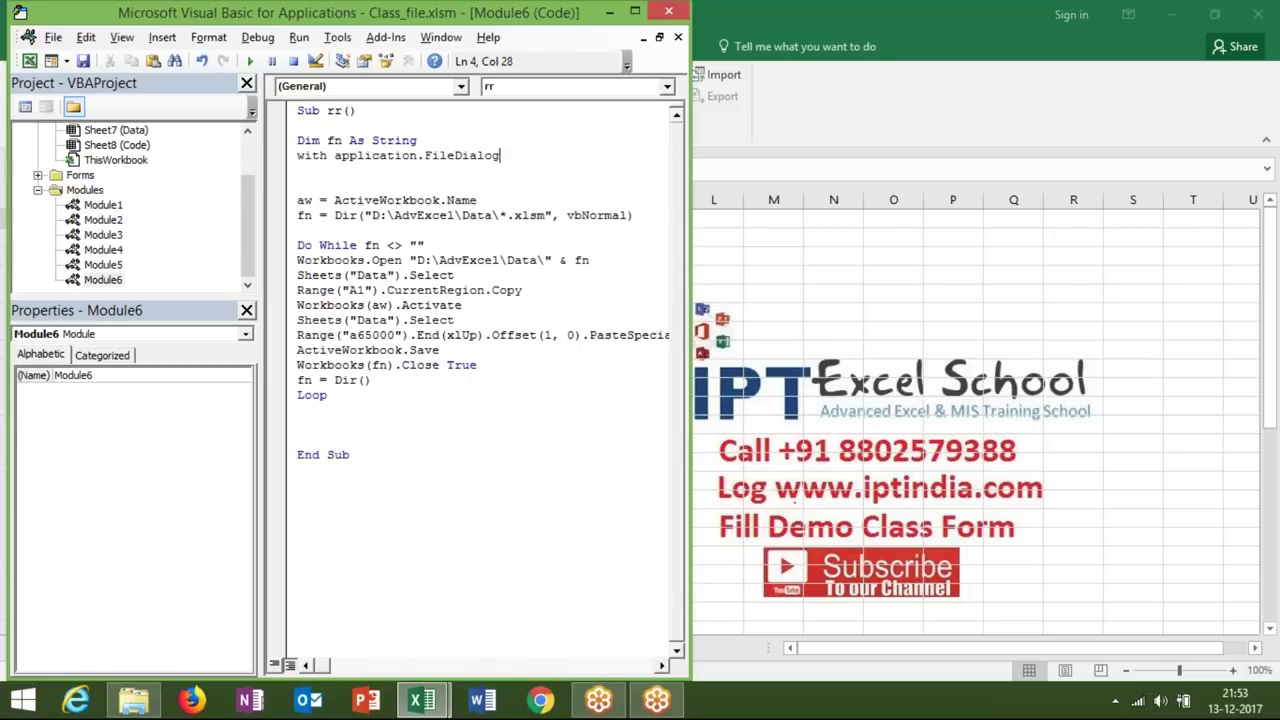
type("(")
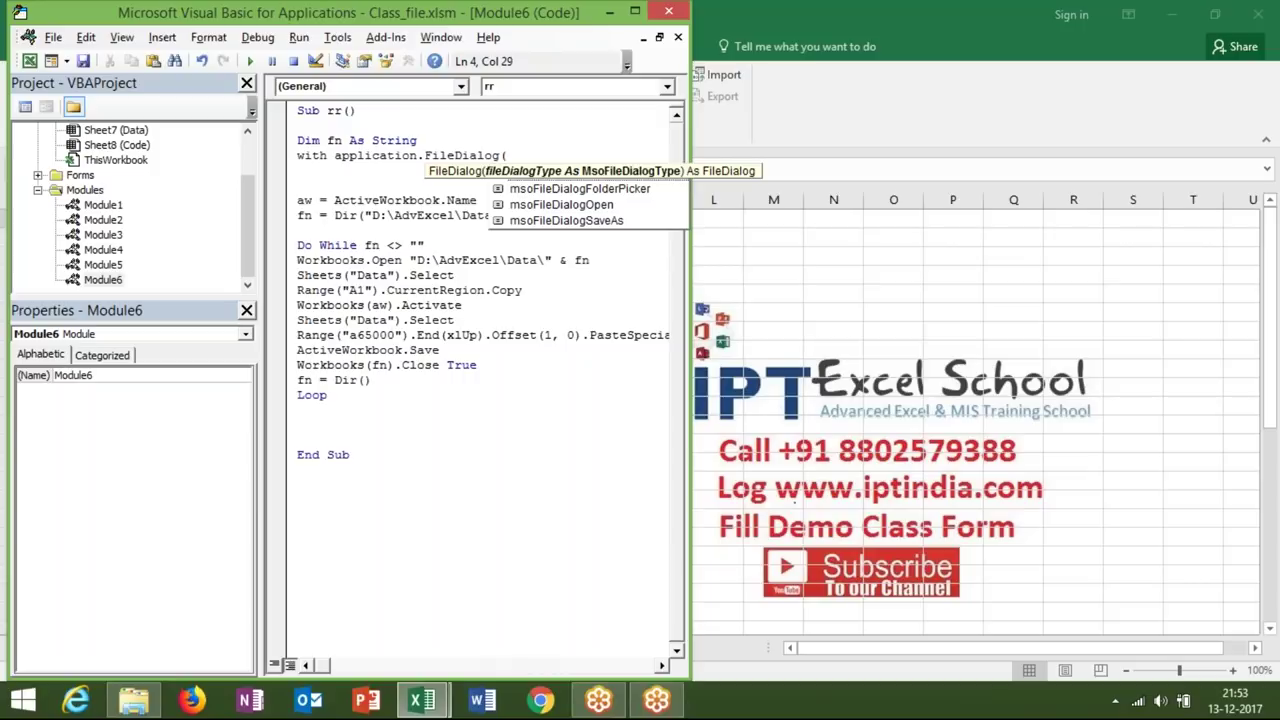
key("Down")
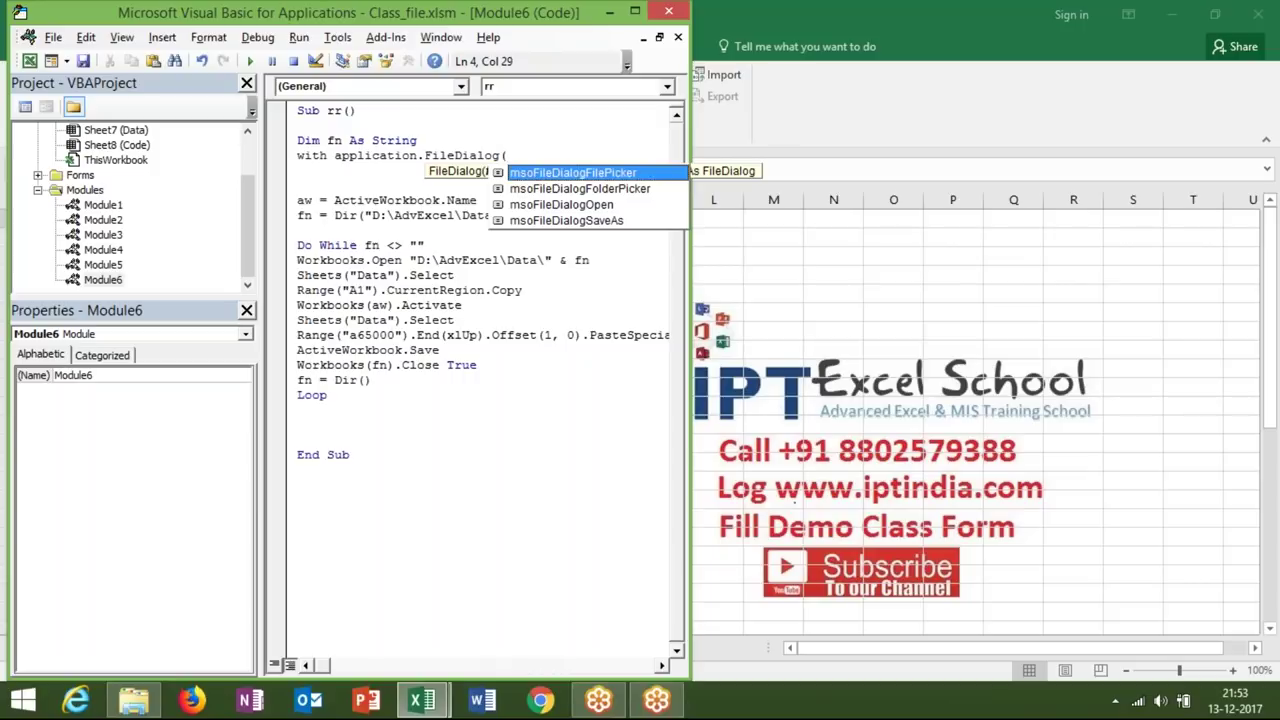
key("Down")
key("Up")
key("Down")
key("Down")
key("Down")
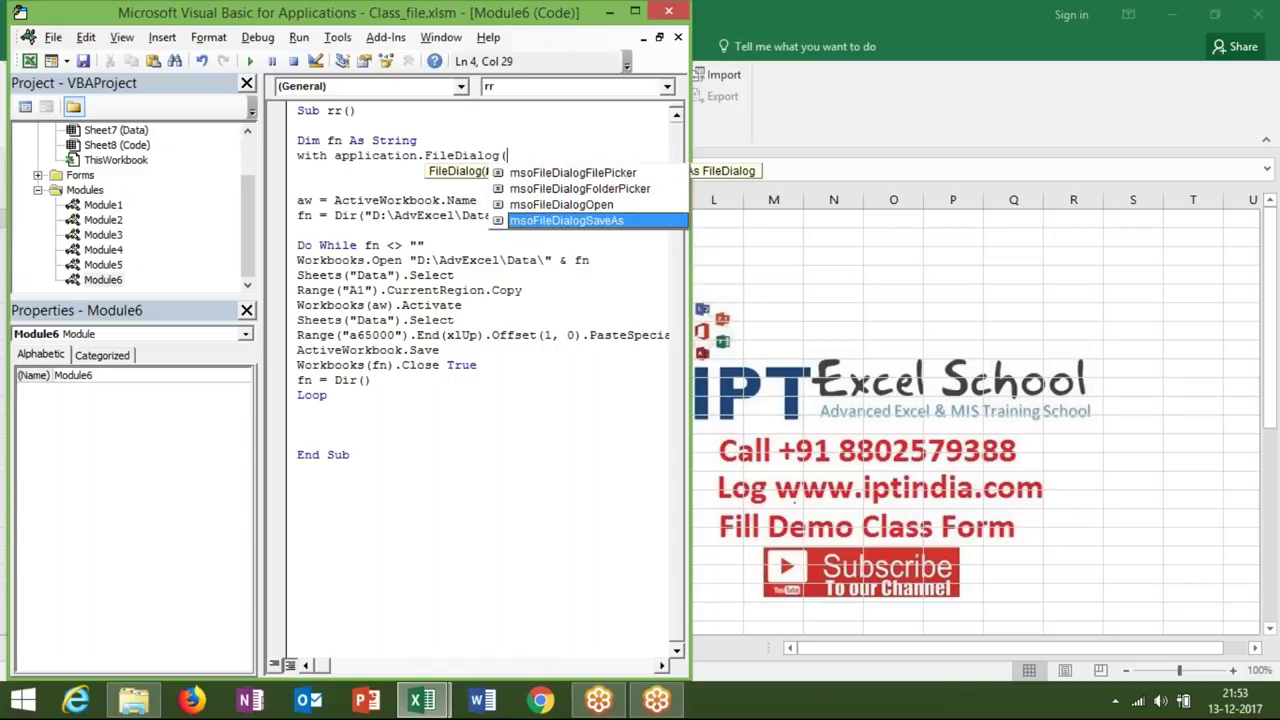
key("Up")
key("Up")
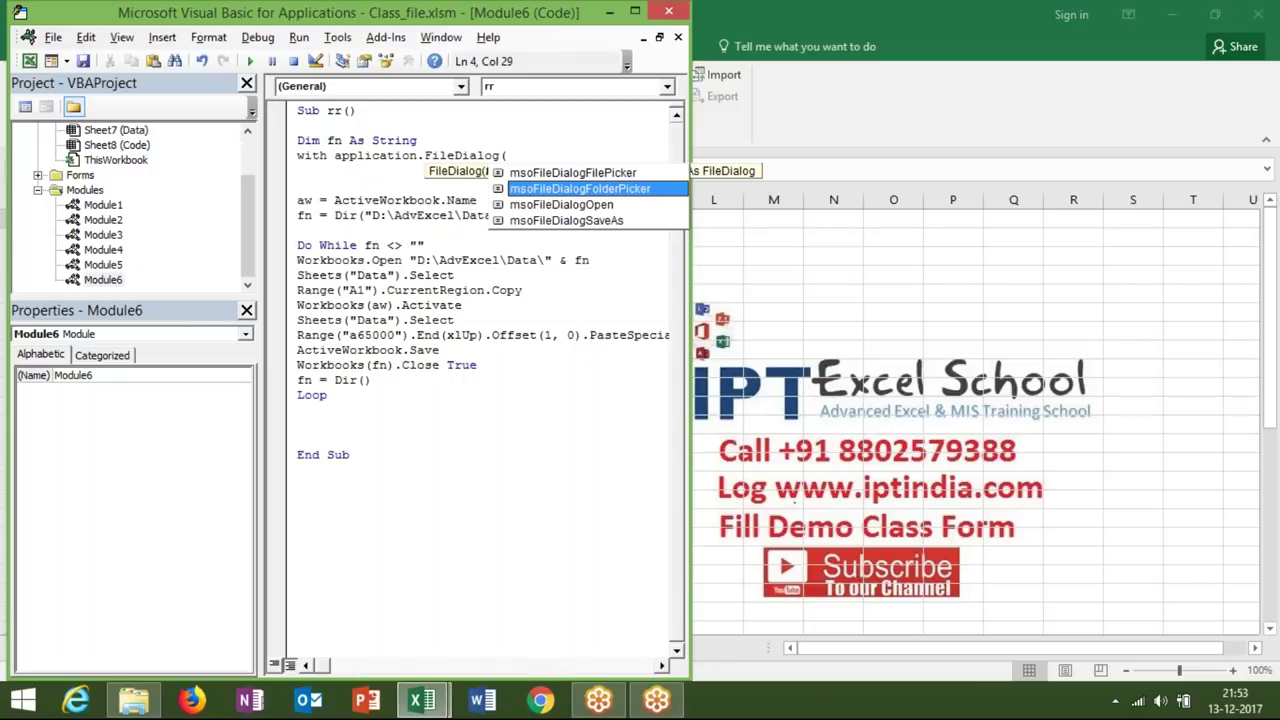
key("Tab")
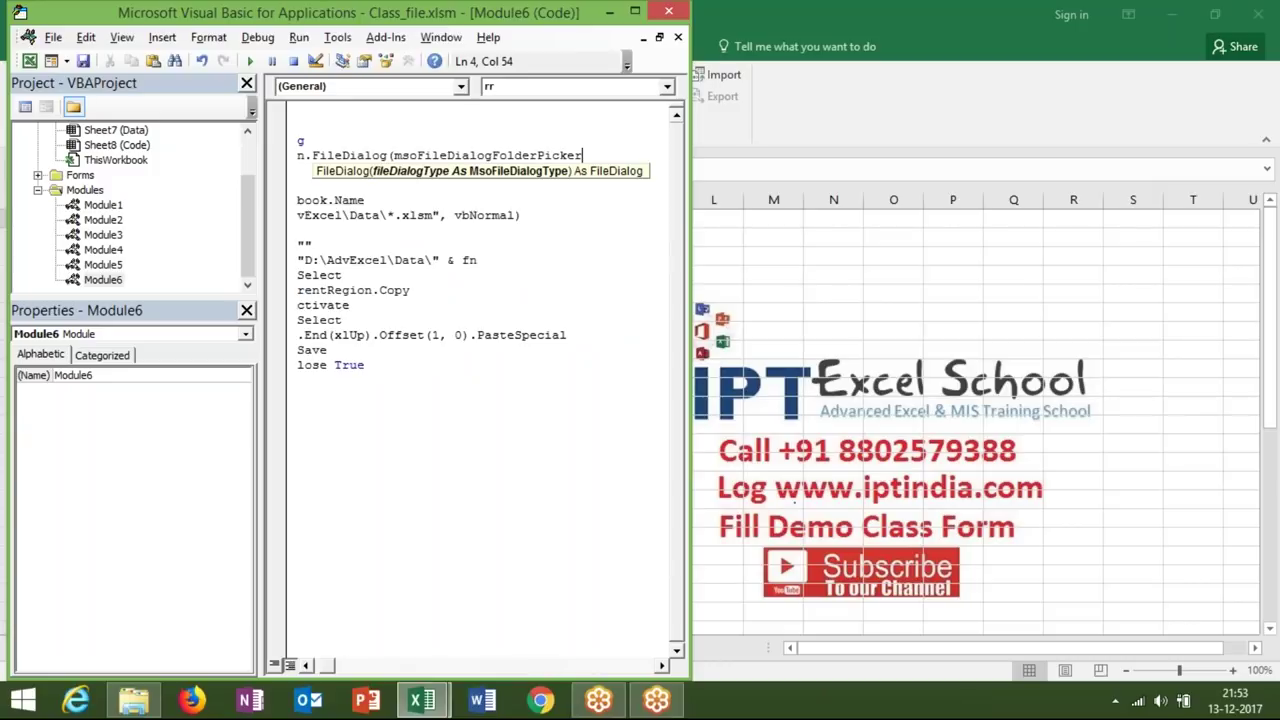
type(")")
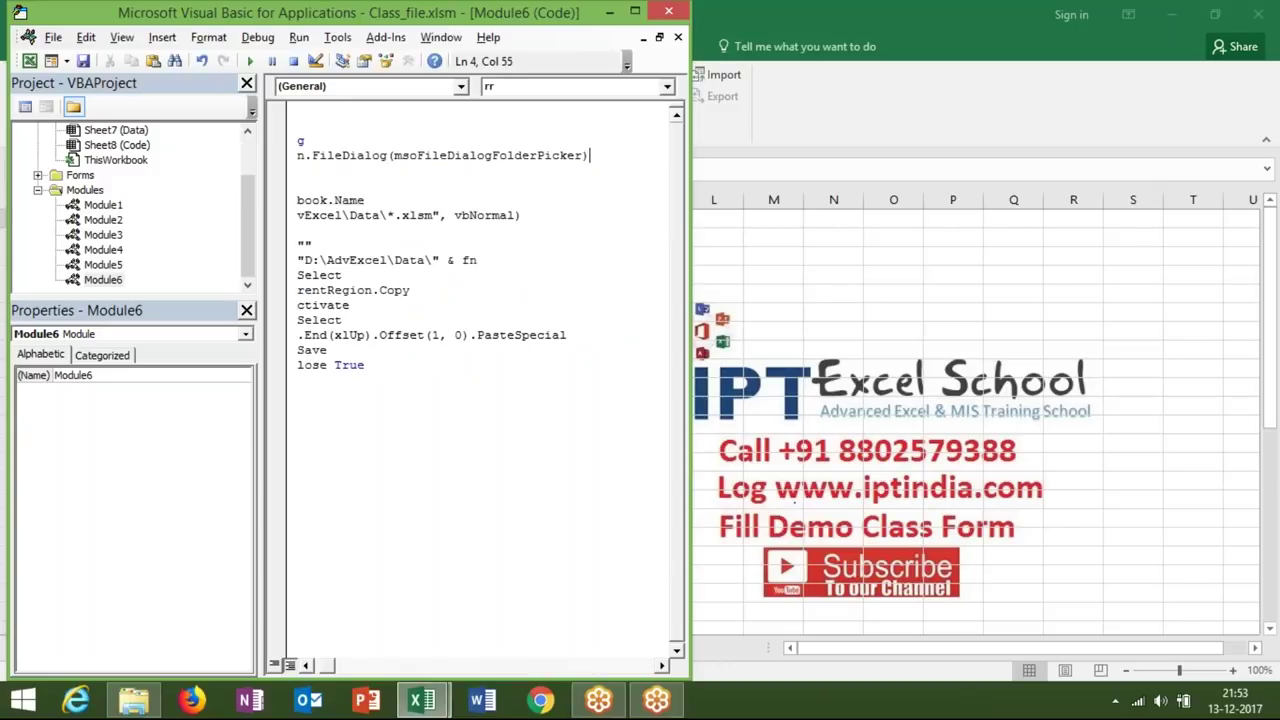
left_click(321, 176)
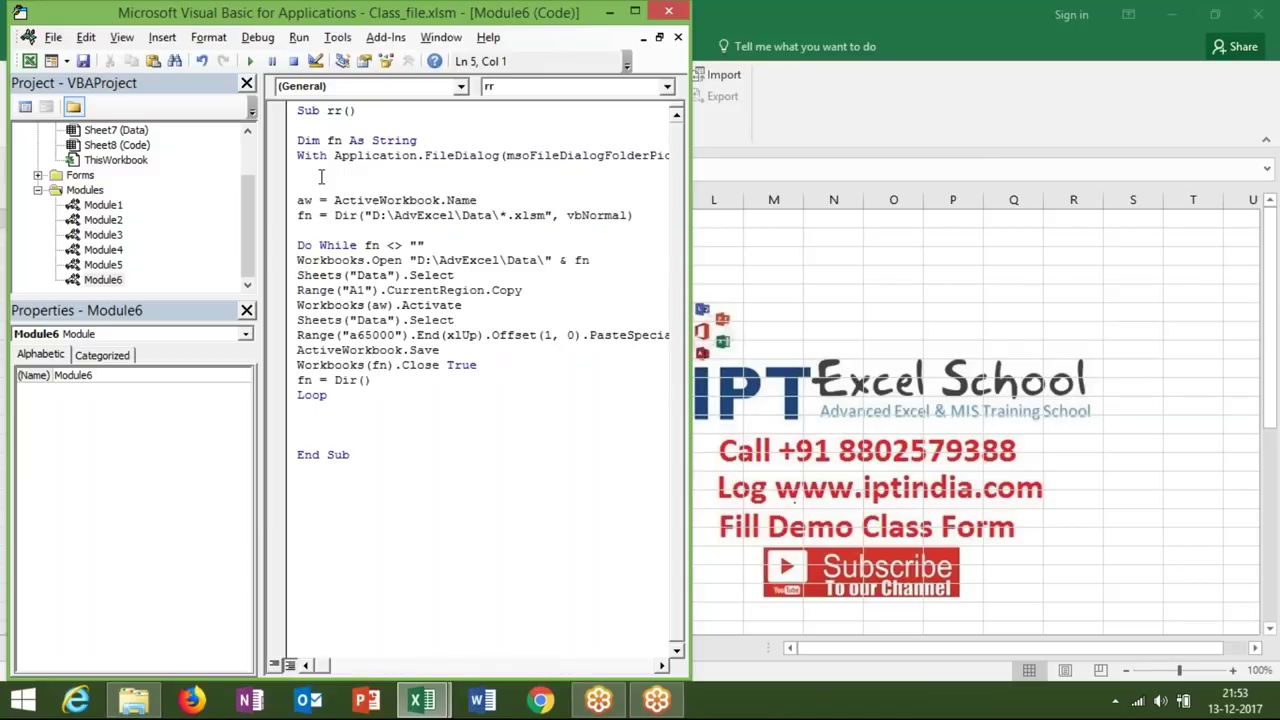
Maximize the VBA editor and add .InitialFileName = Application.DefaultFilePath & "\" in the With block
left_click(634, 14)
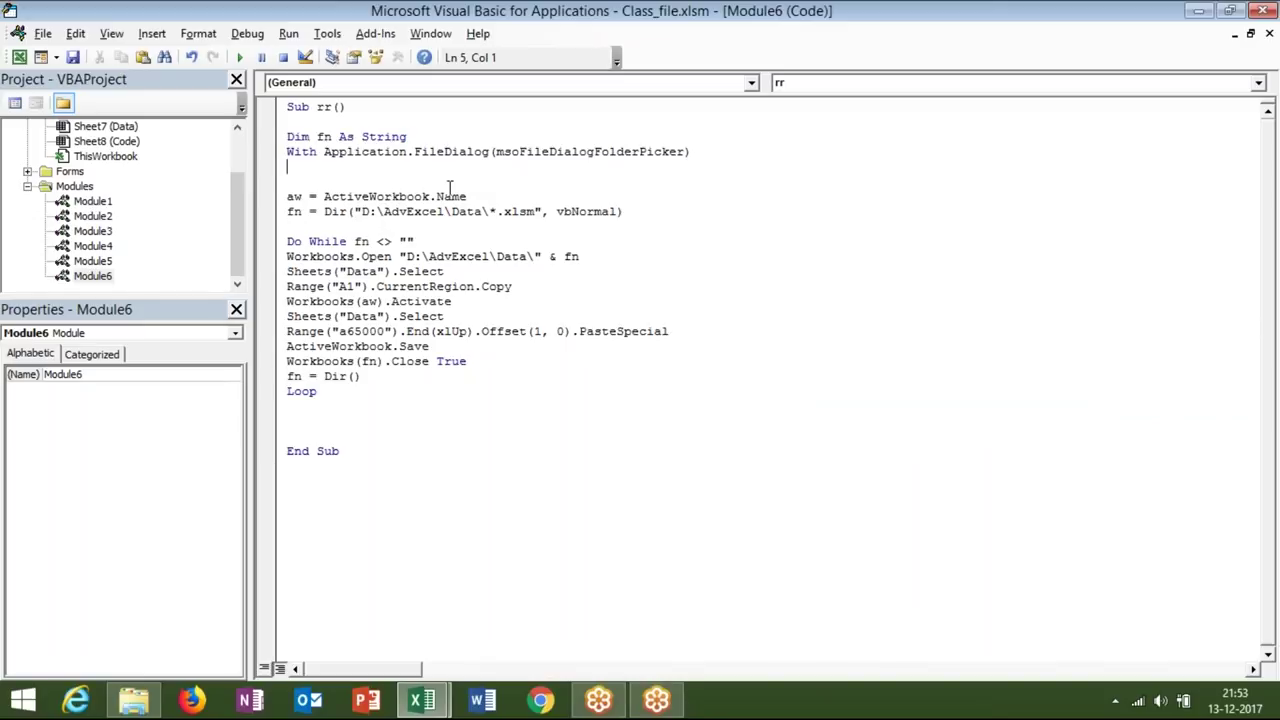
type(".In")
type("i")
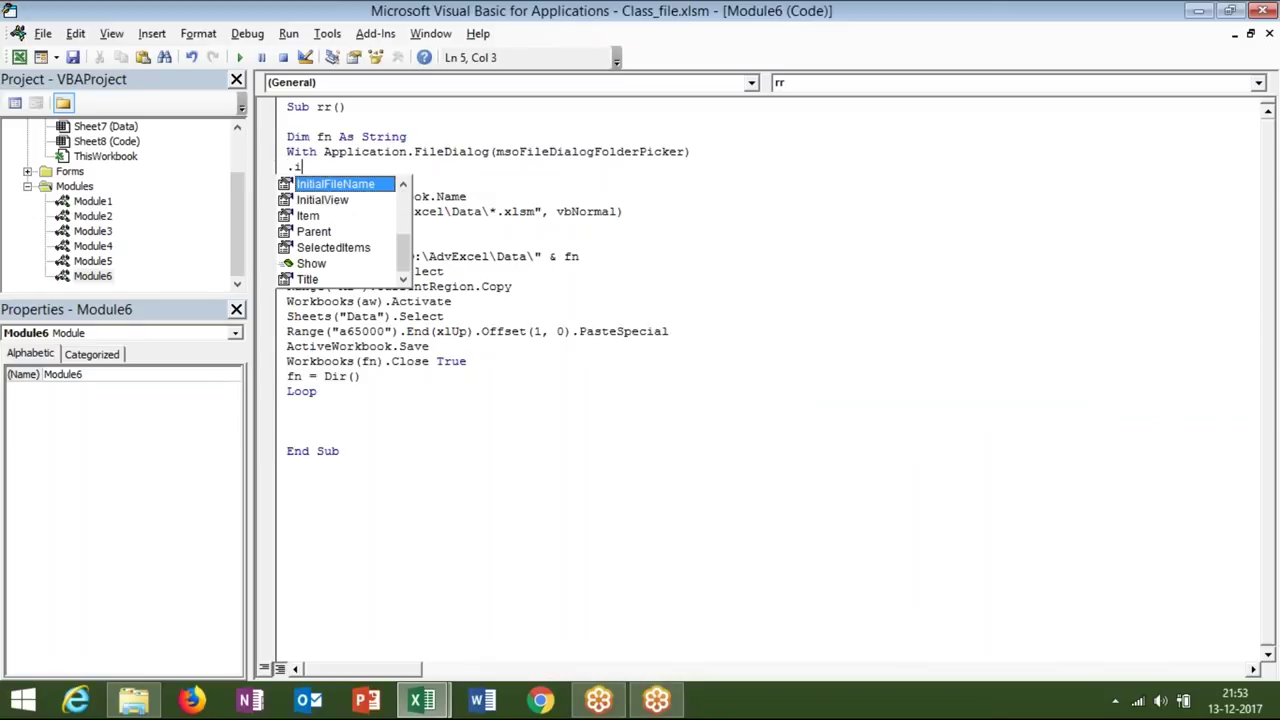
key("Tab")
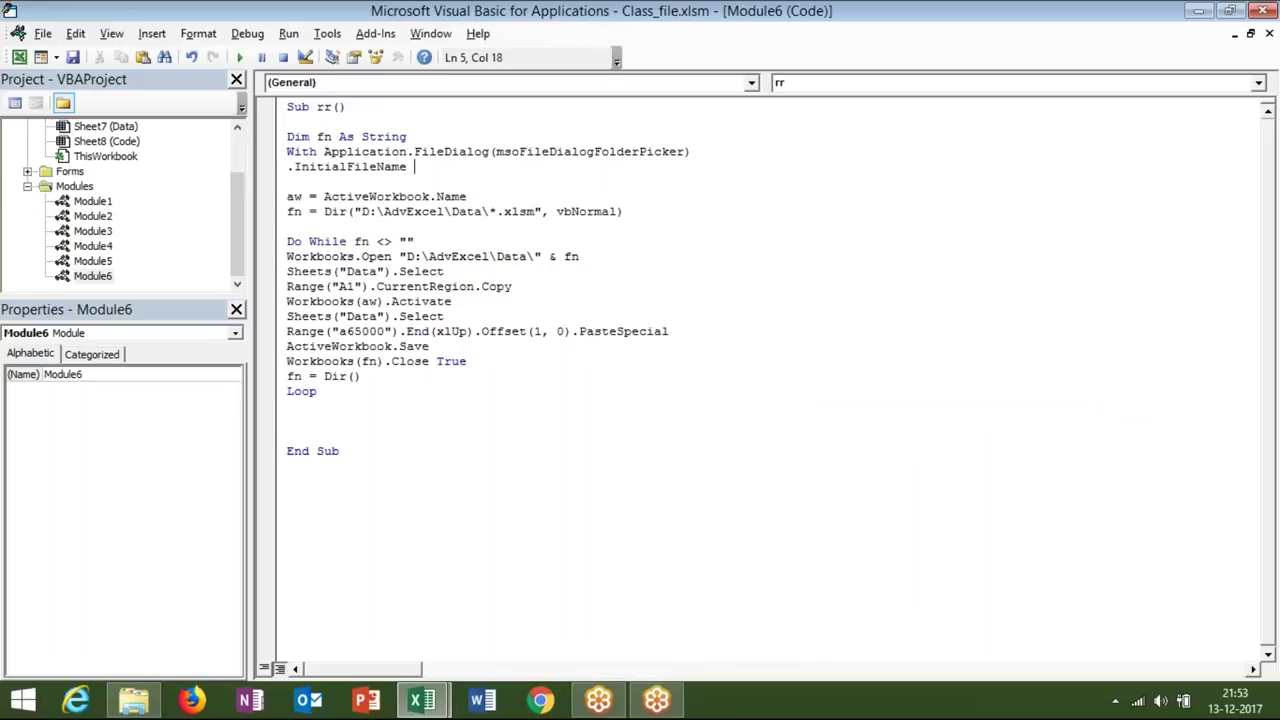
type("\"")
key("BackSpace")
type("=")
type("a")
type("pplication")
type(".")
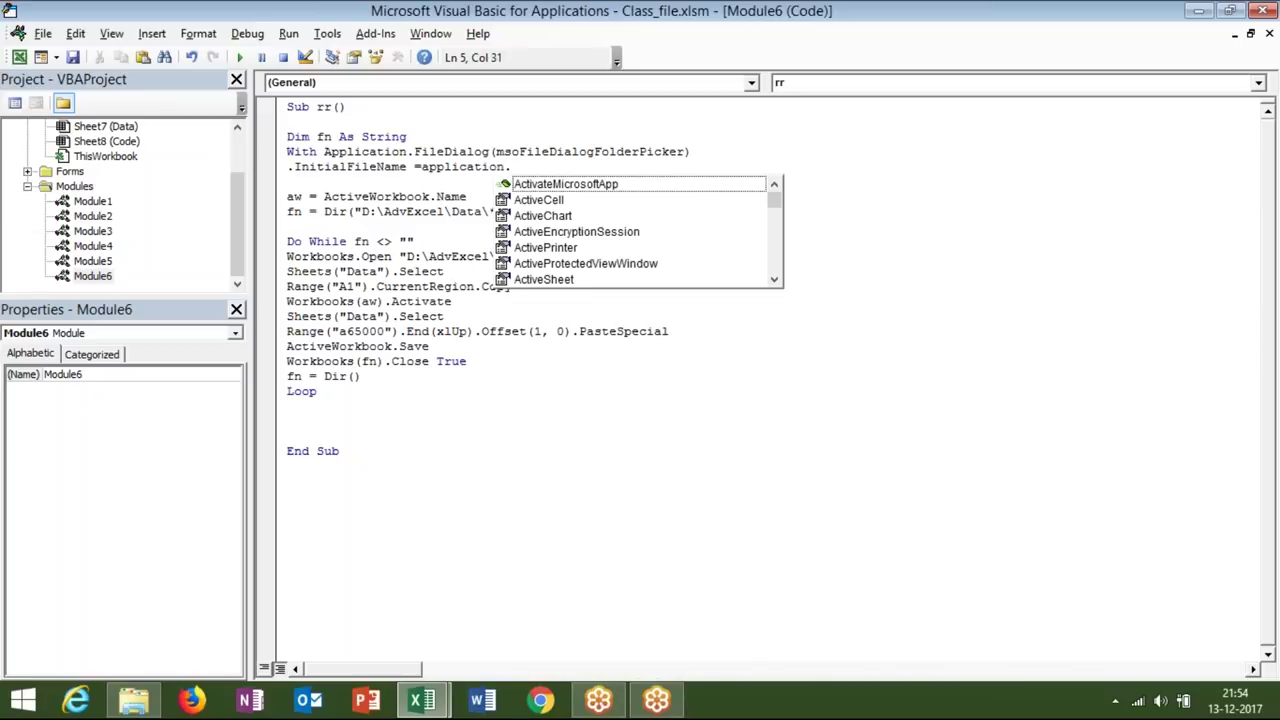
type("de")
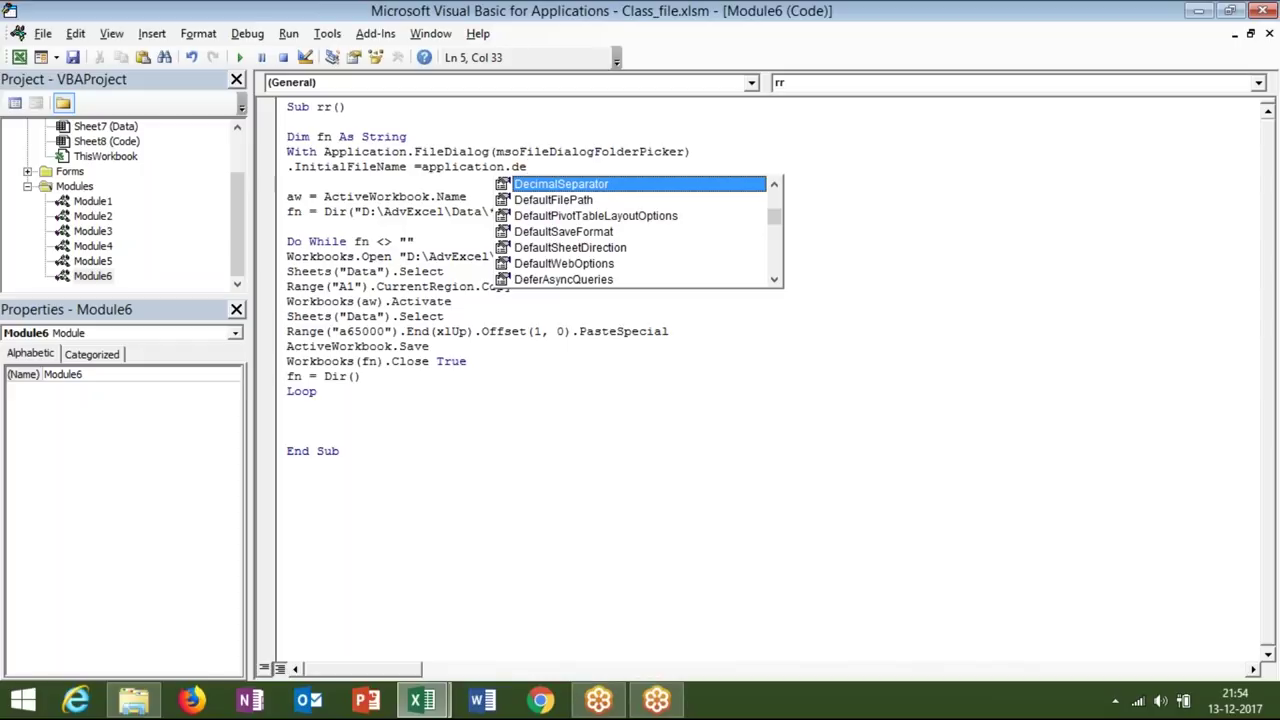
key("Down")
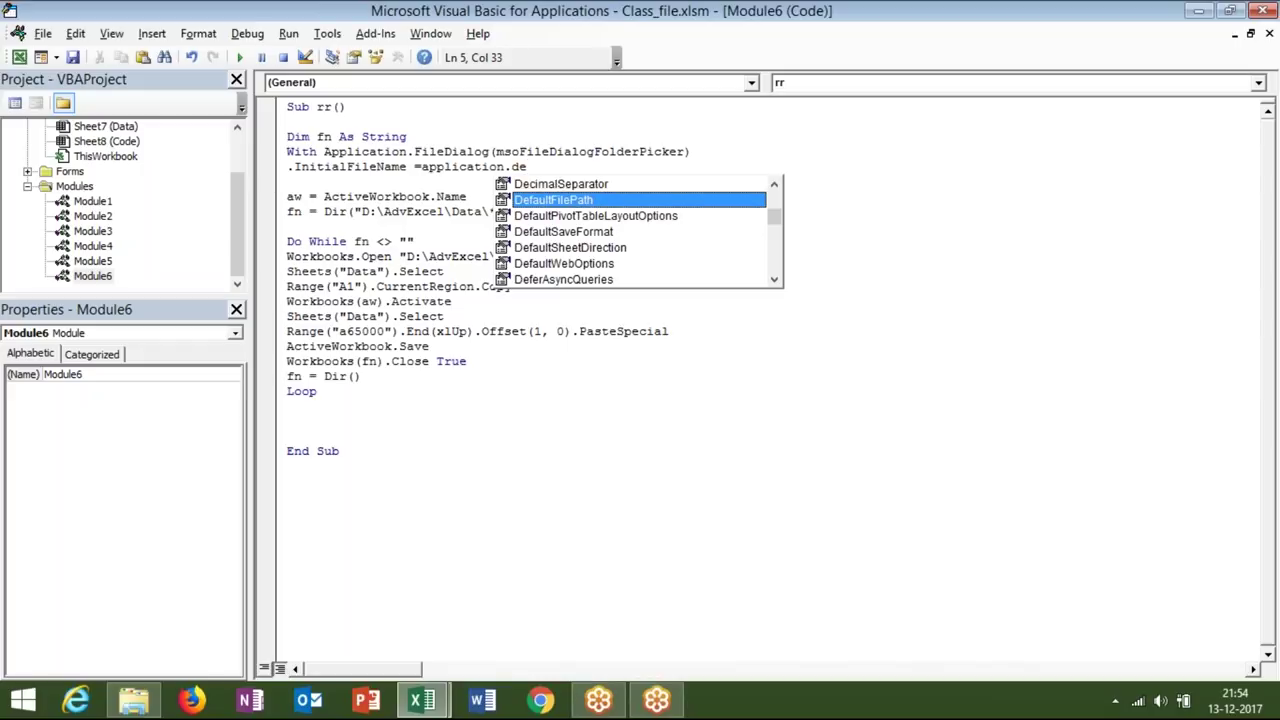
key("Tab")
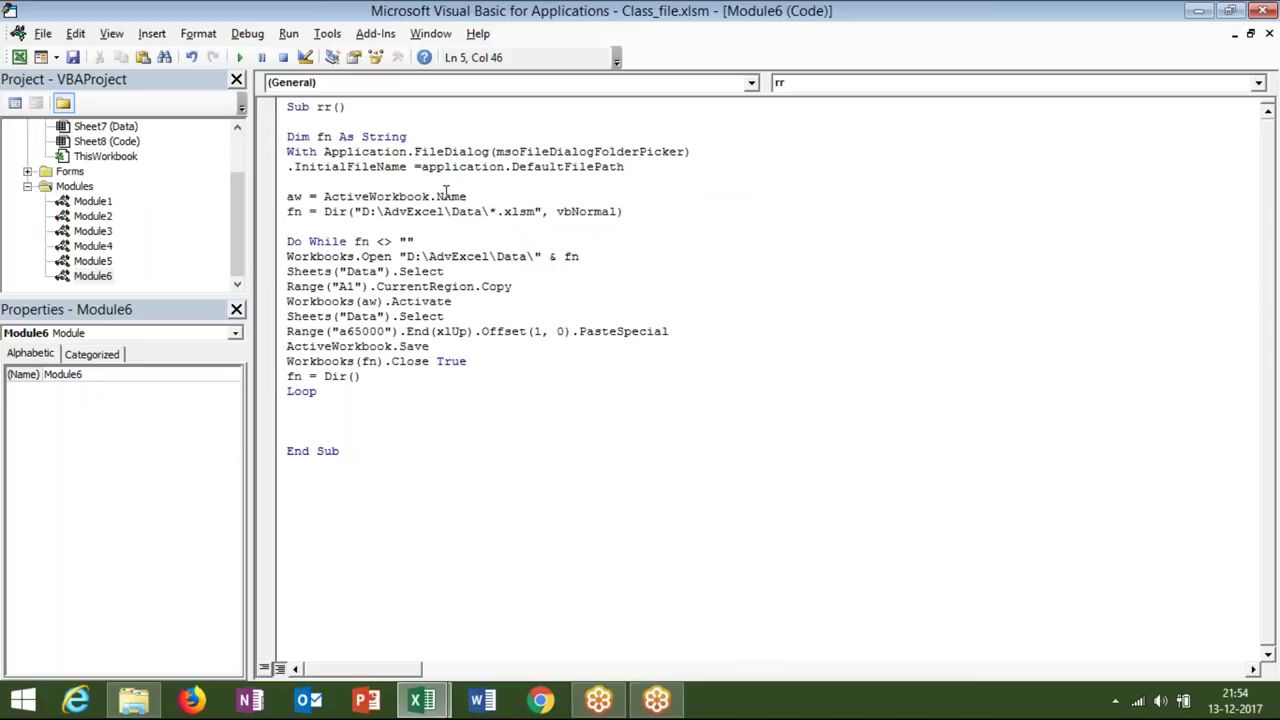
type("& \"")
type("\\\"")
key("Down")
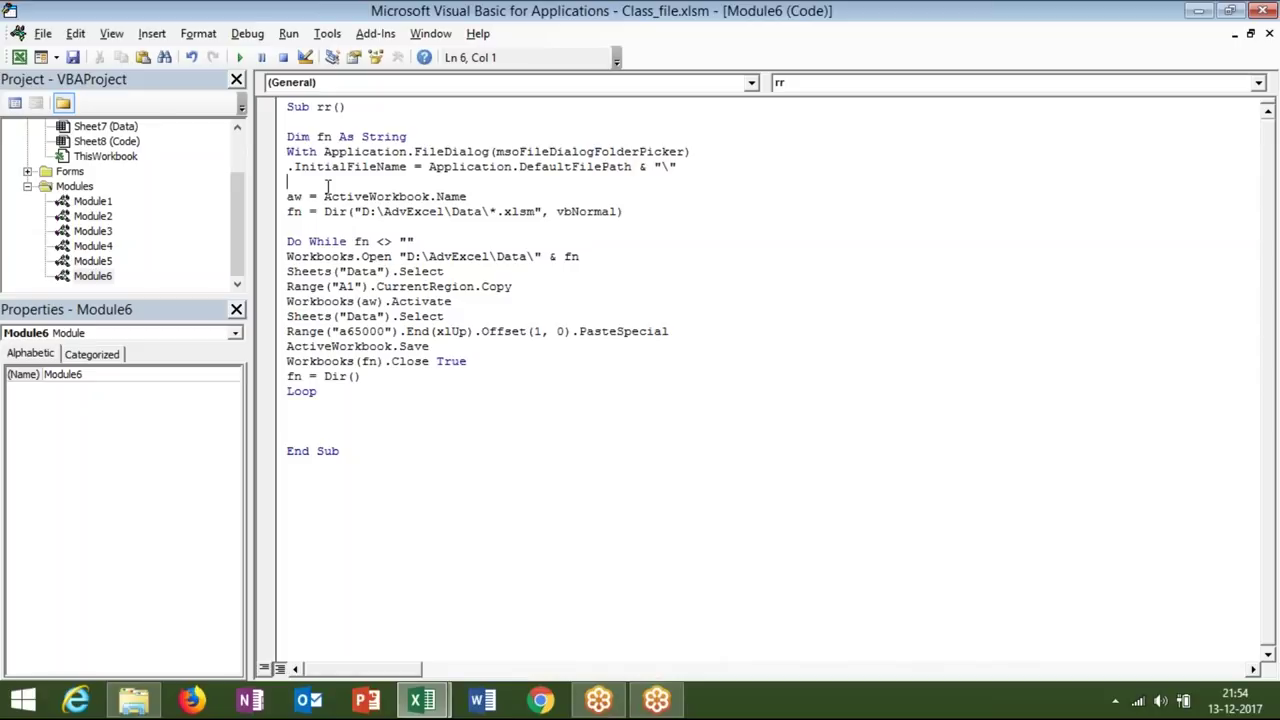
Set the picker's .Title to "Select Copy Folder" and add a .Show line
type(".ti")
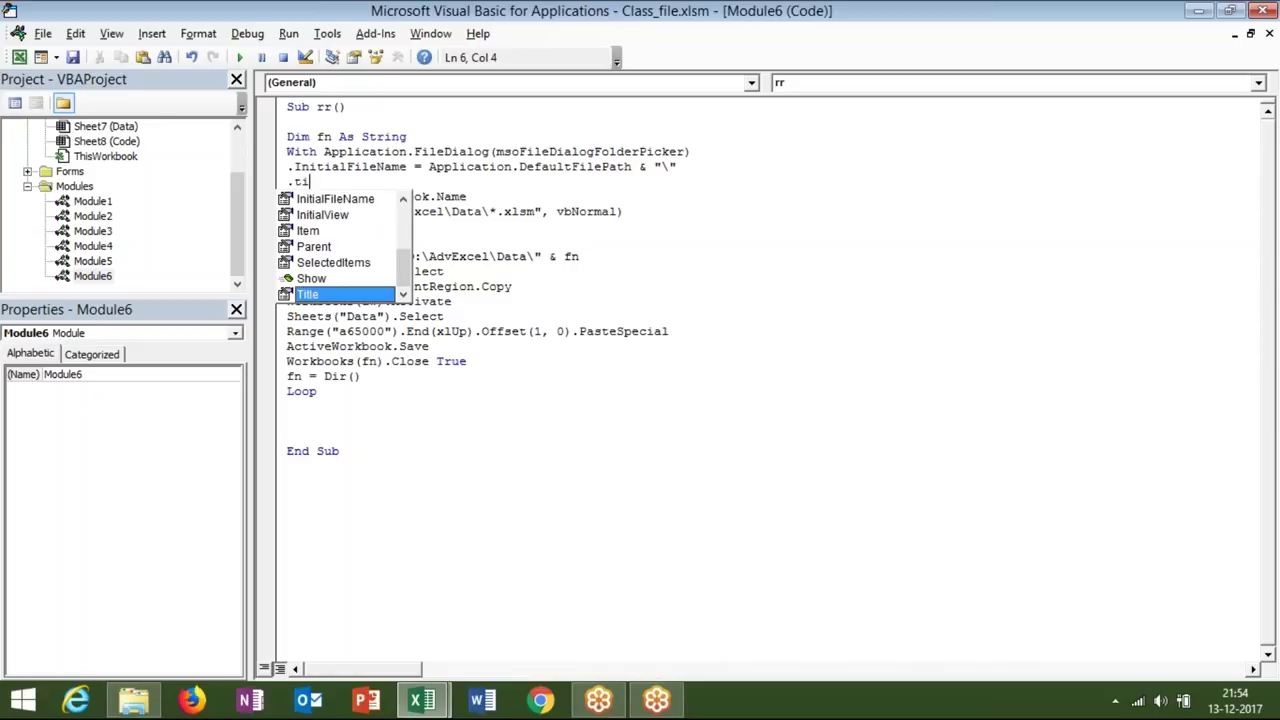
key("space")
type("=")
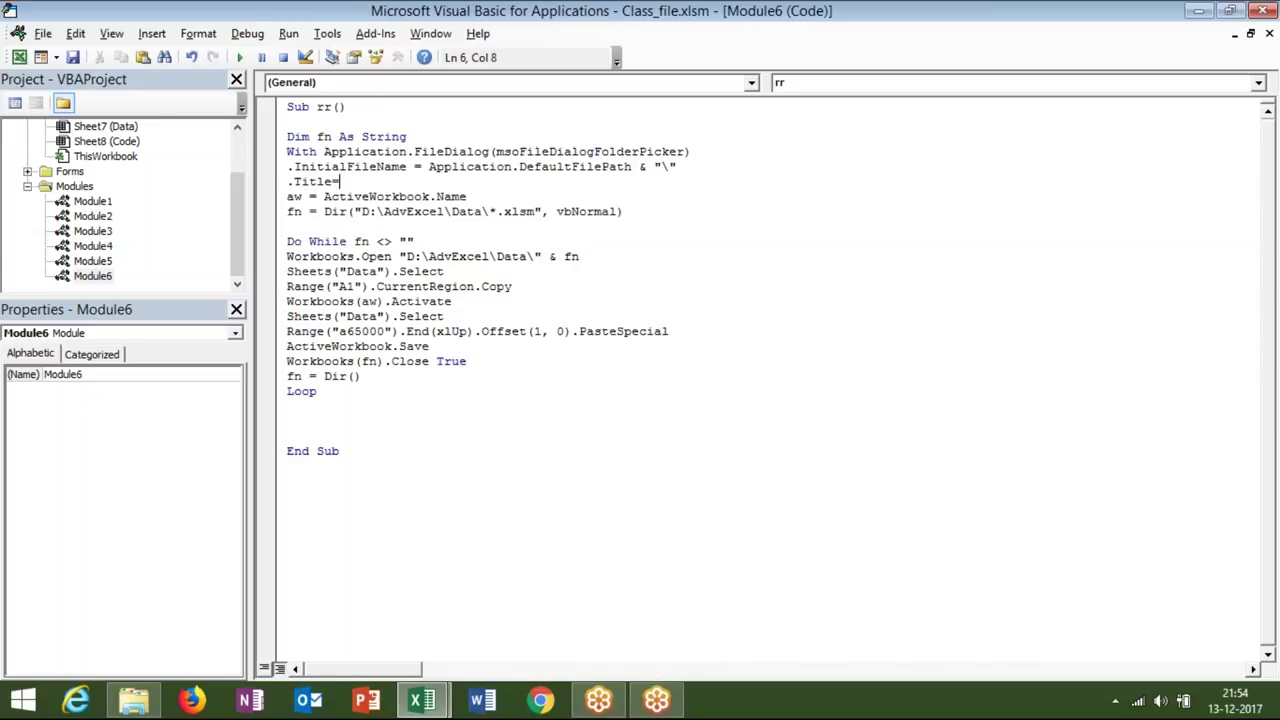
type(" \"Se")
type("lect Copy")
type(" Folder")
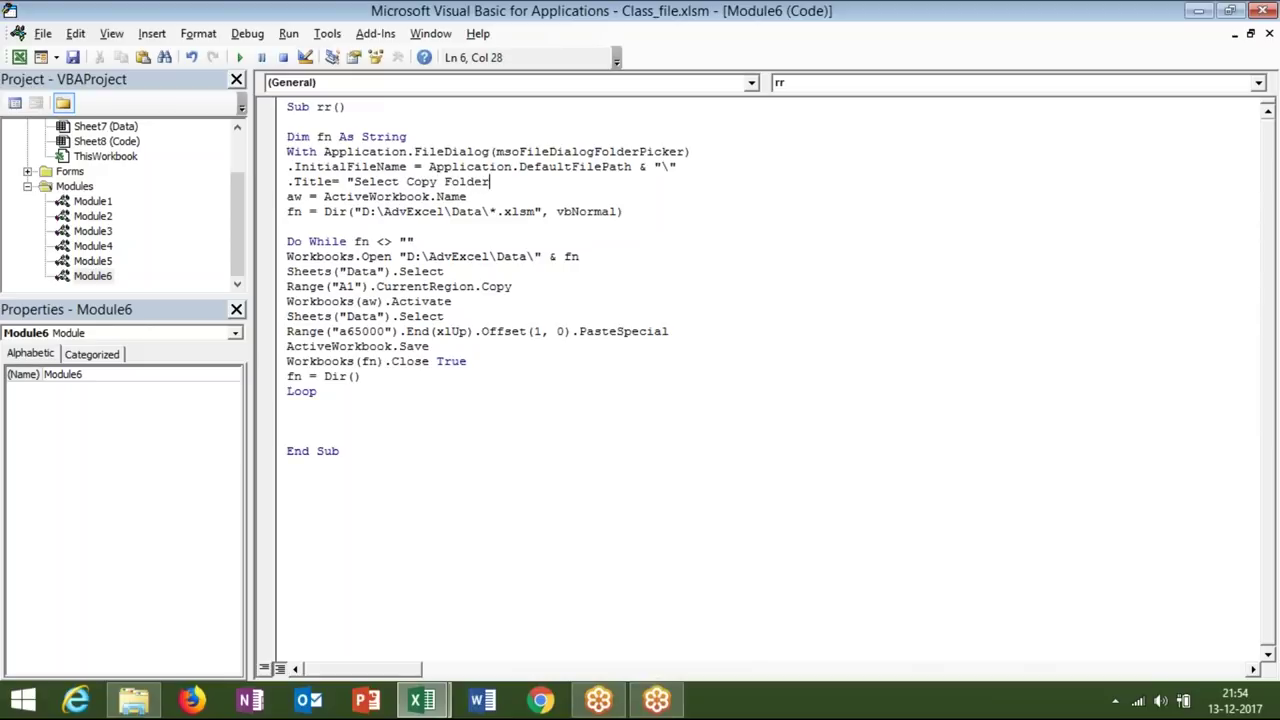
key("Return")
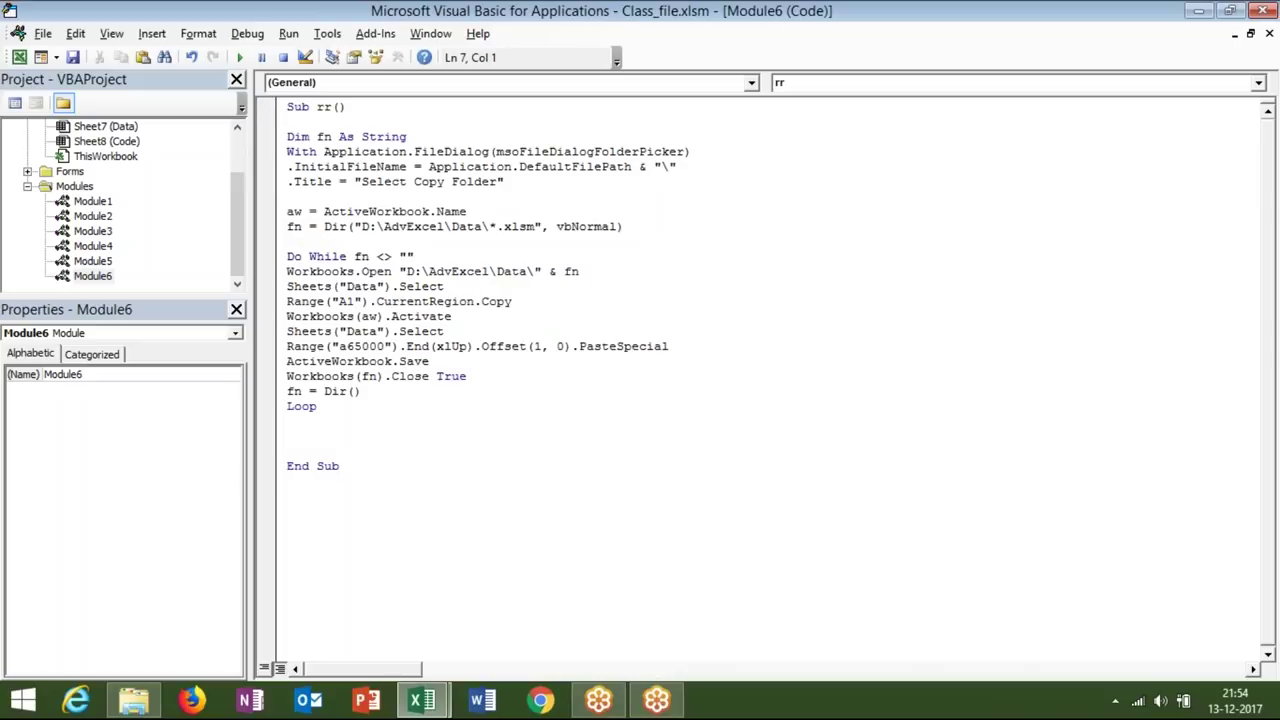
type(".Sh")
key("Tab")
Add blank lines below .Show and begin an If .SelectedItems test there
key("Return")
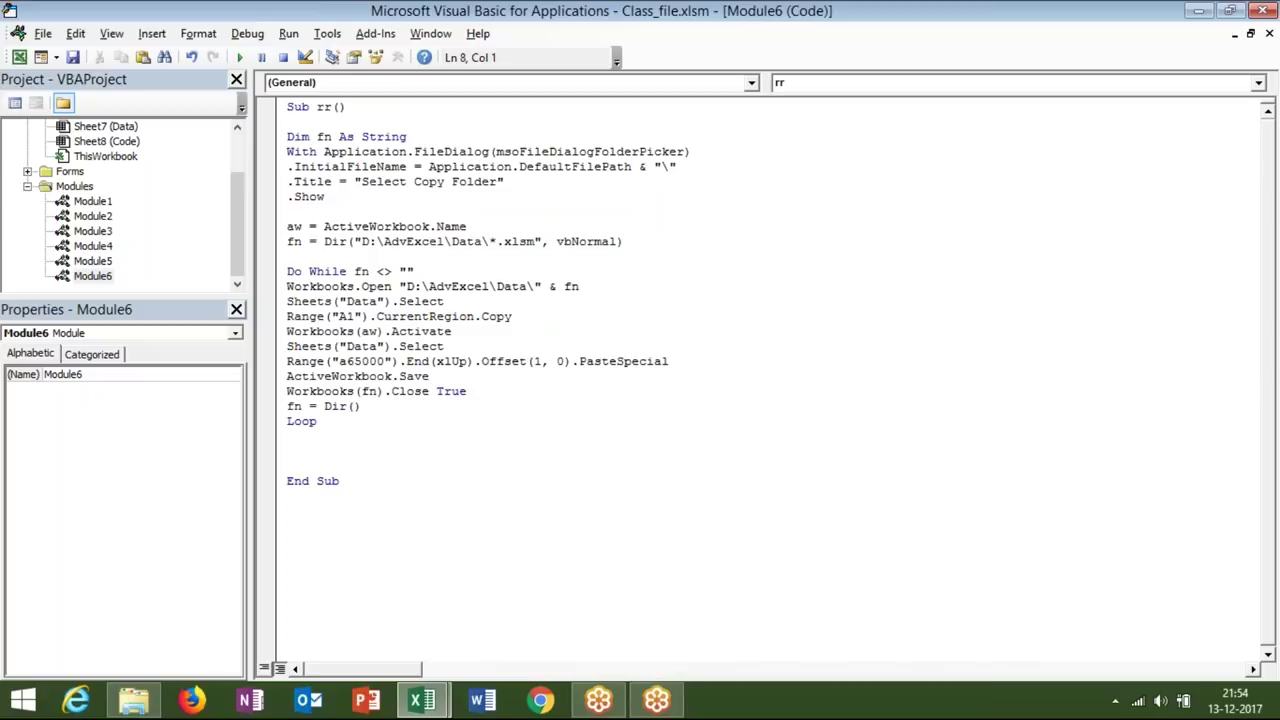
key("Return")
key("Return")
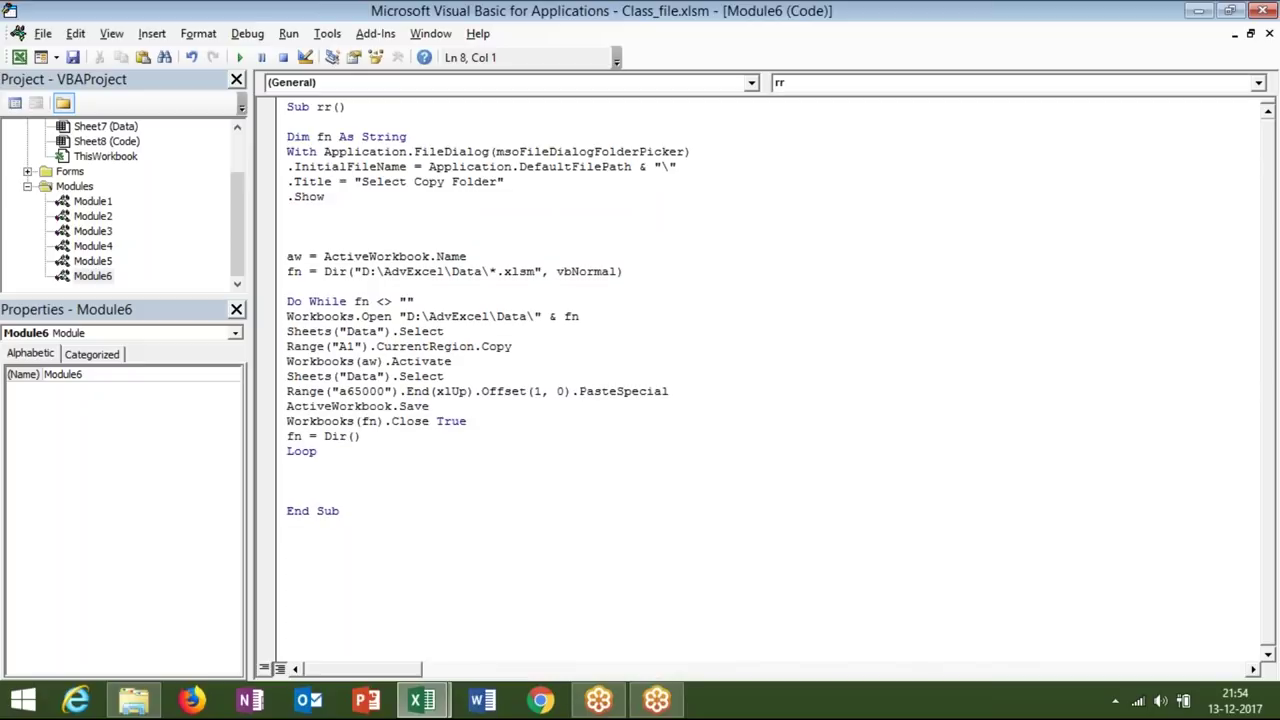
left_click(324, 182)
type("if")
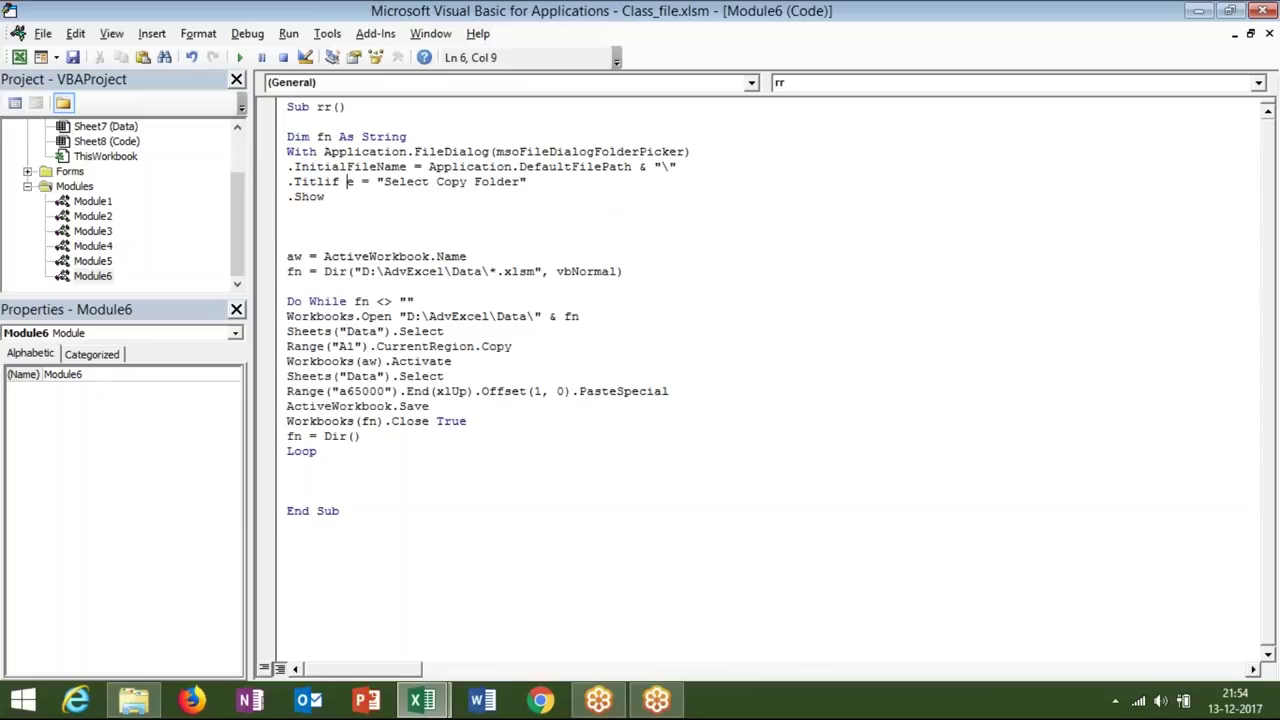
key("BackSpace")
key("BackSpace")
key("BackSpace")
key("BackSpace")
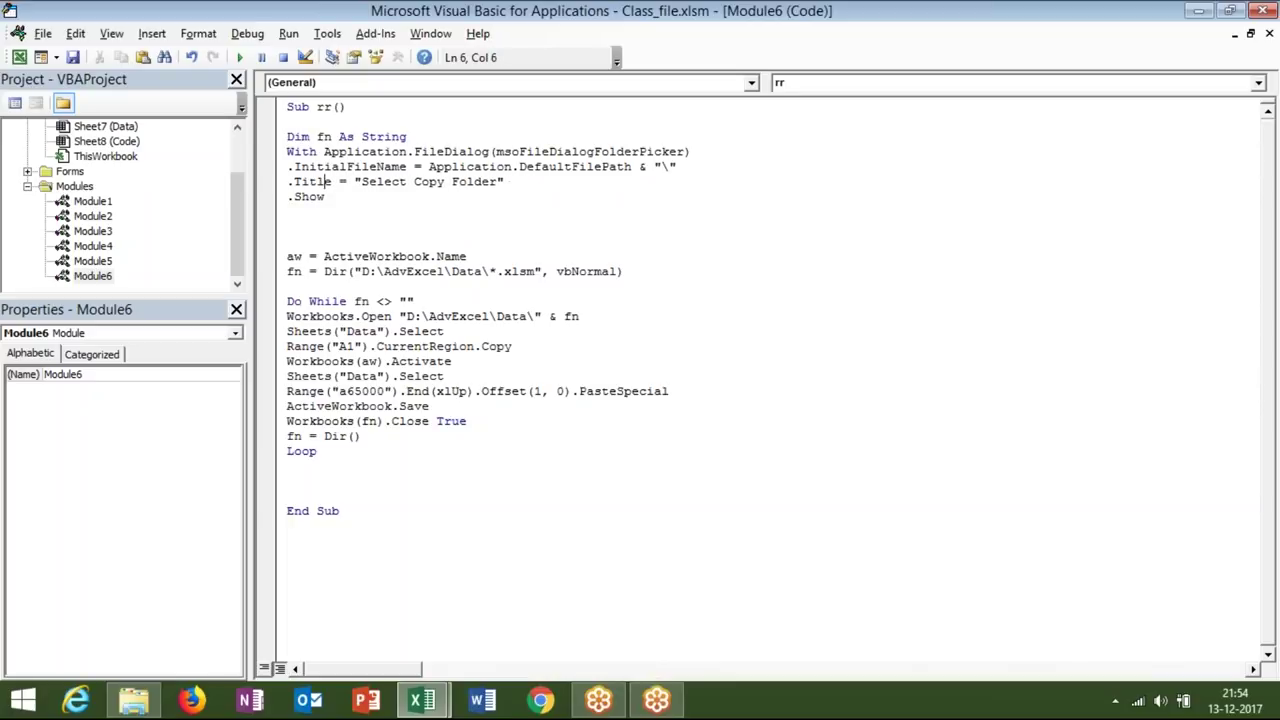
left_click(325, 207)
type("if ")
type(".se")
Complete the test as If .SelectedItems.Count = 0 Then
key("Tab")
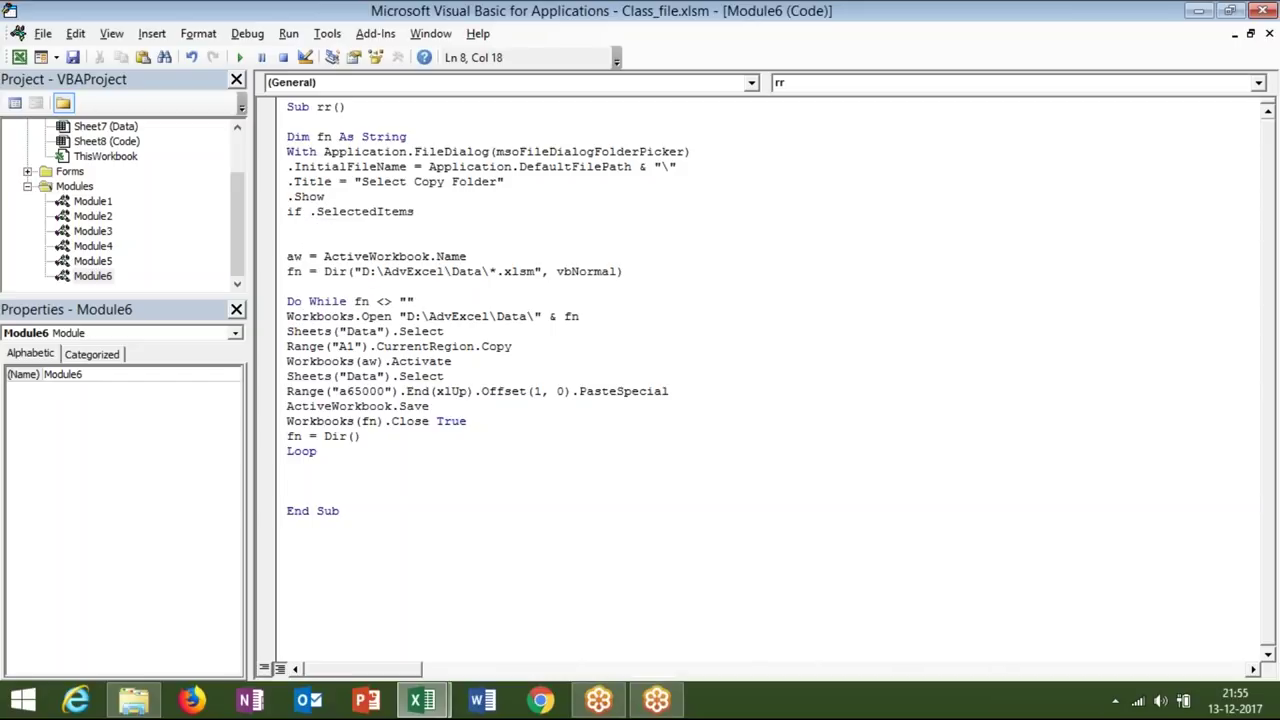
type("(")
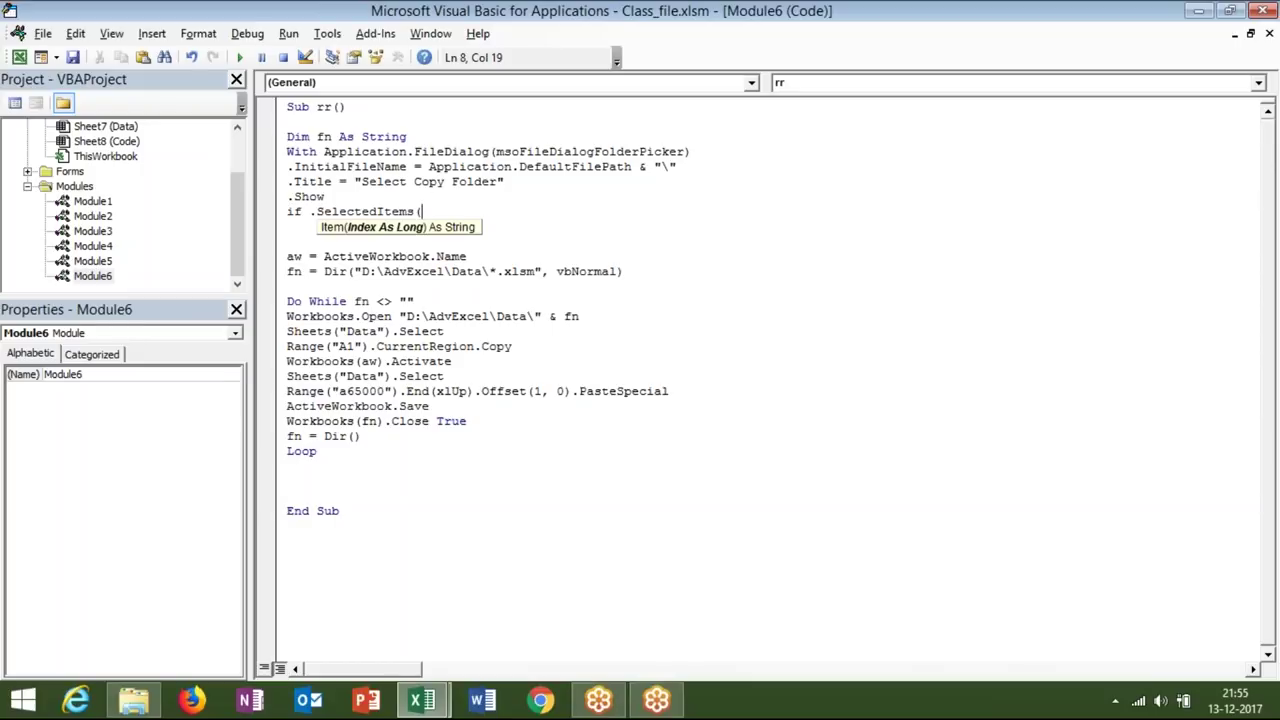
key("Escape")
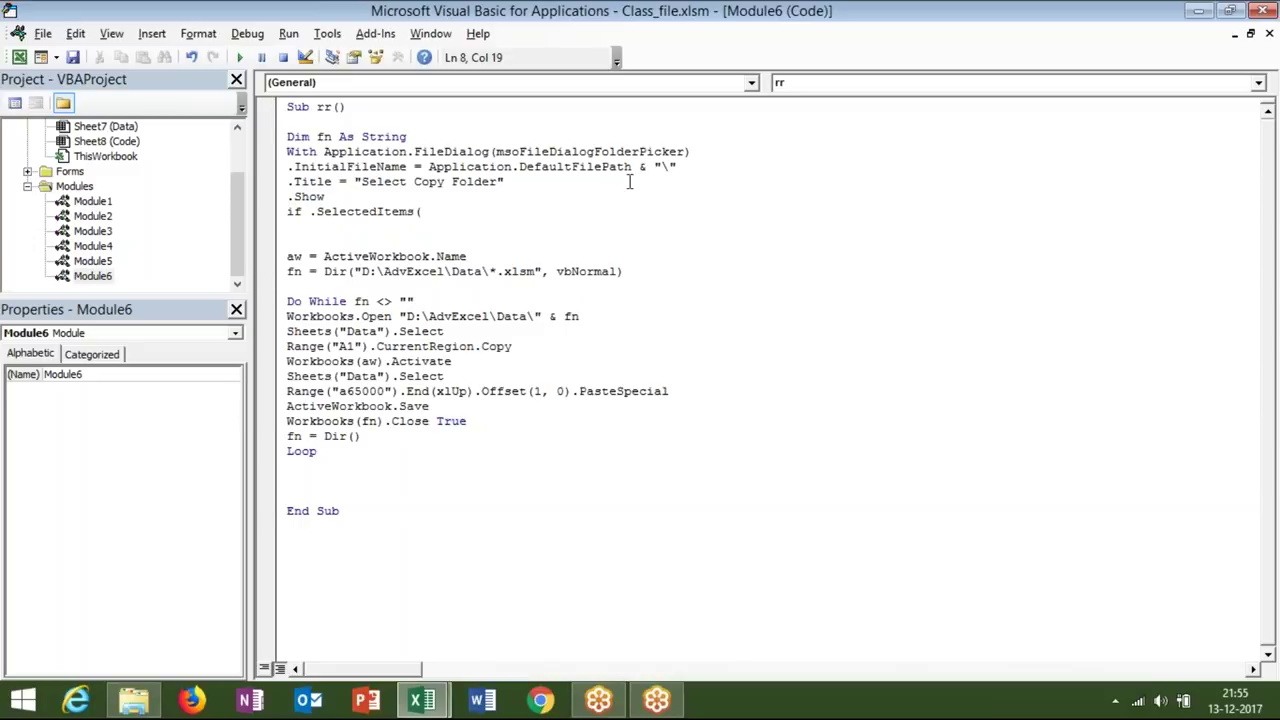
key("BackSpace")
type(".")
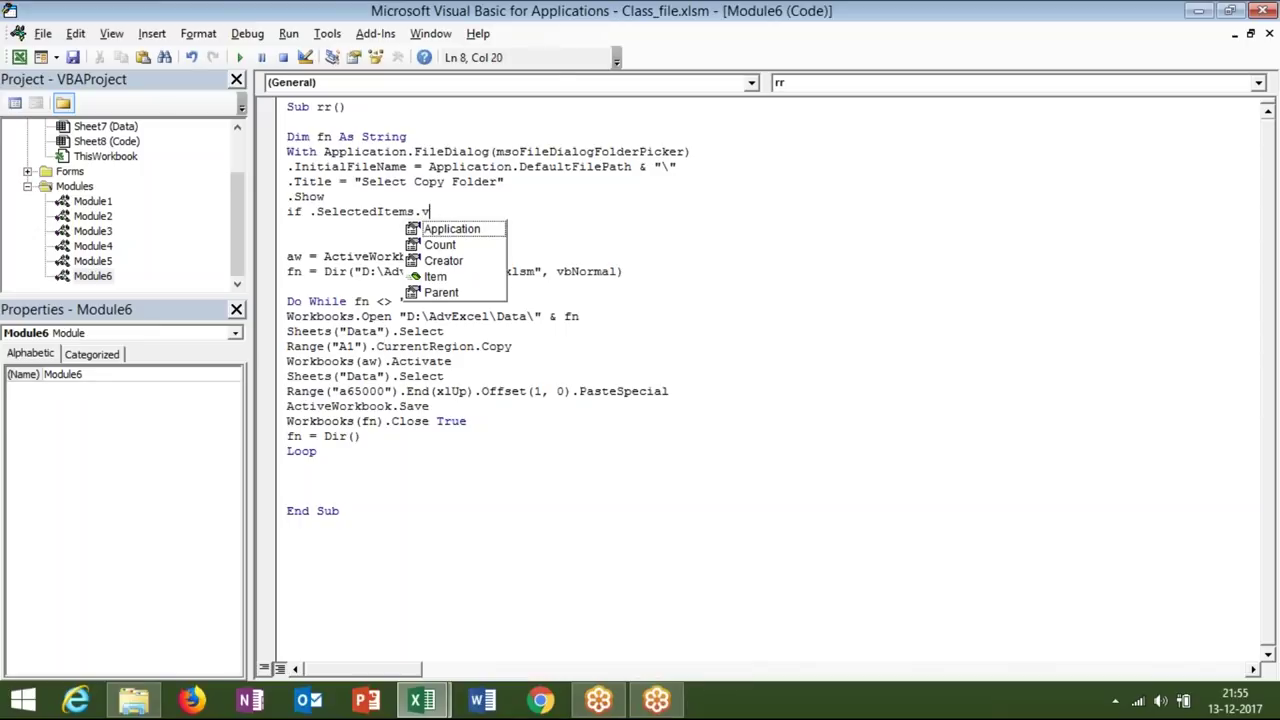
type("c")
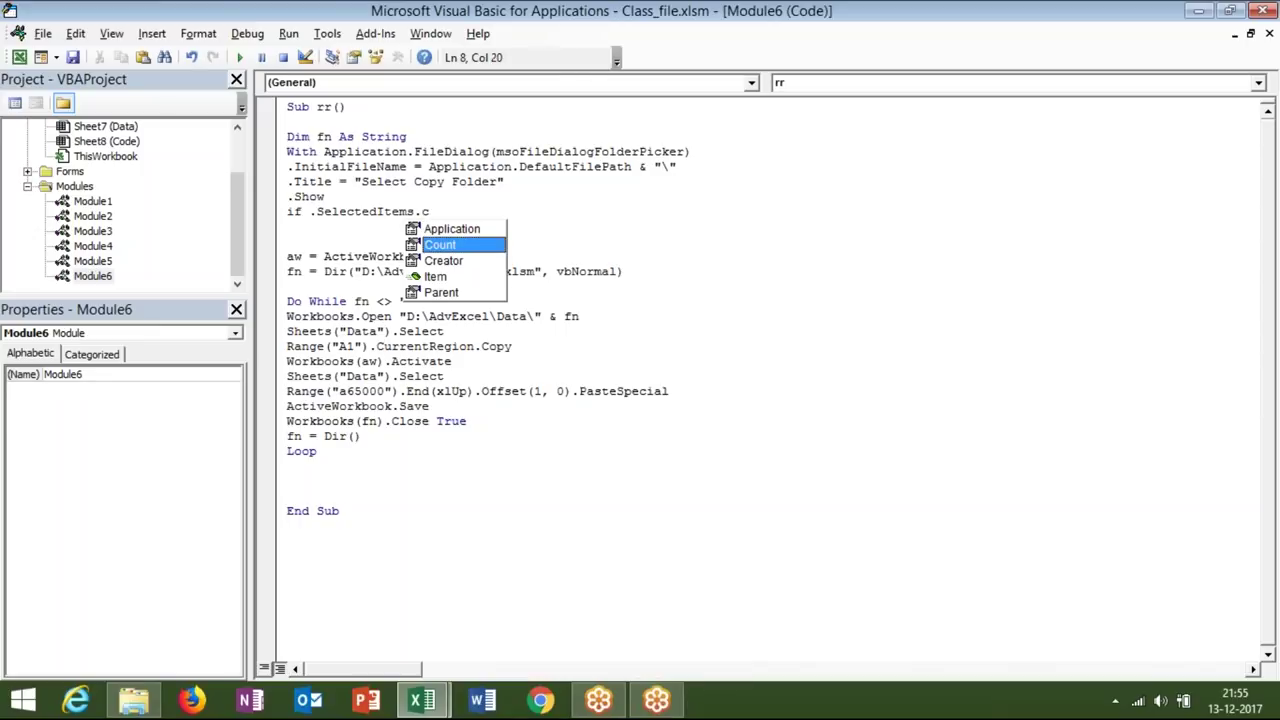
key("Tab")
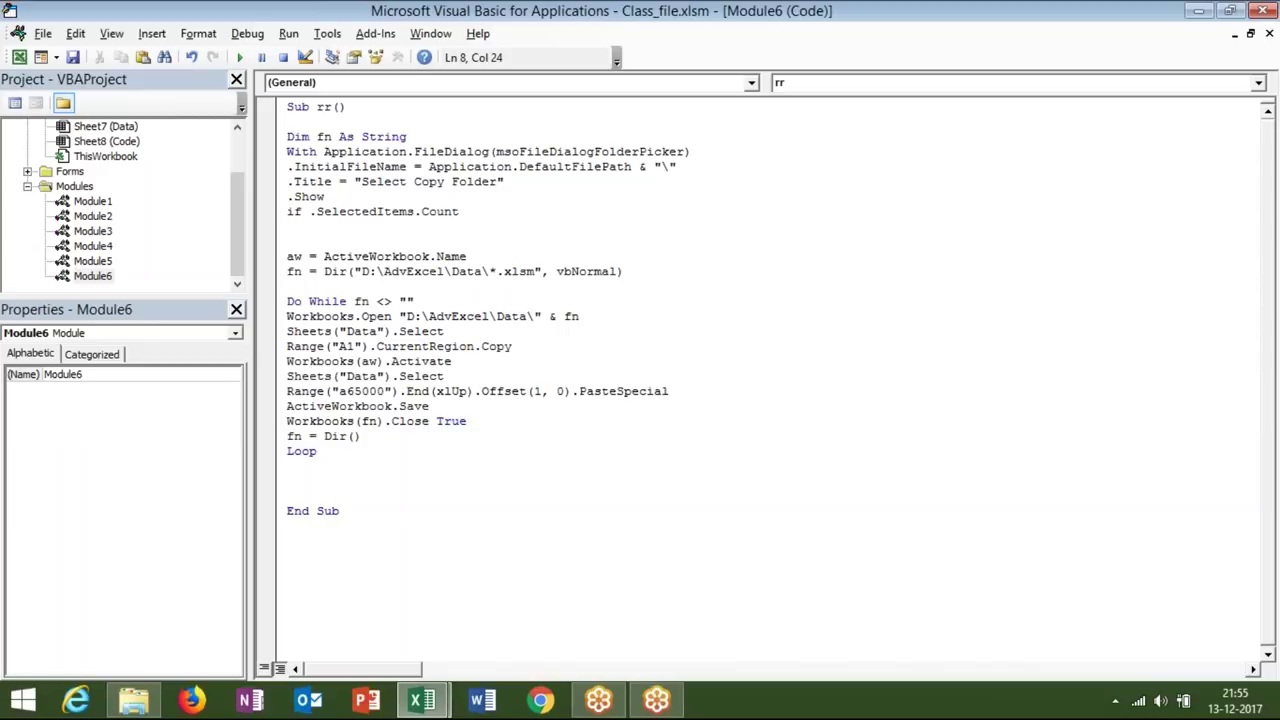
type("= 0 then")
Review the = 0 condition and confirm the If line
left_click(446, 212)
double_click(469, 212)
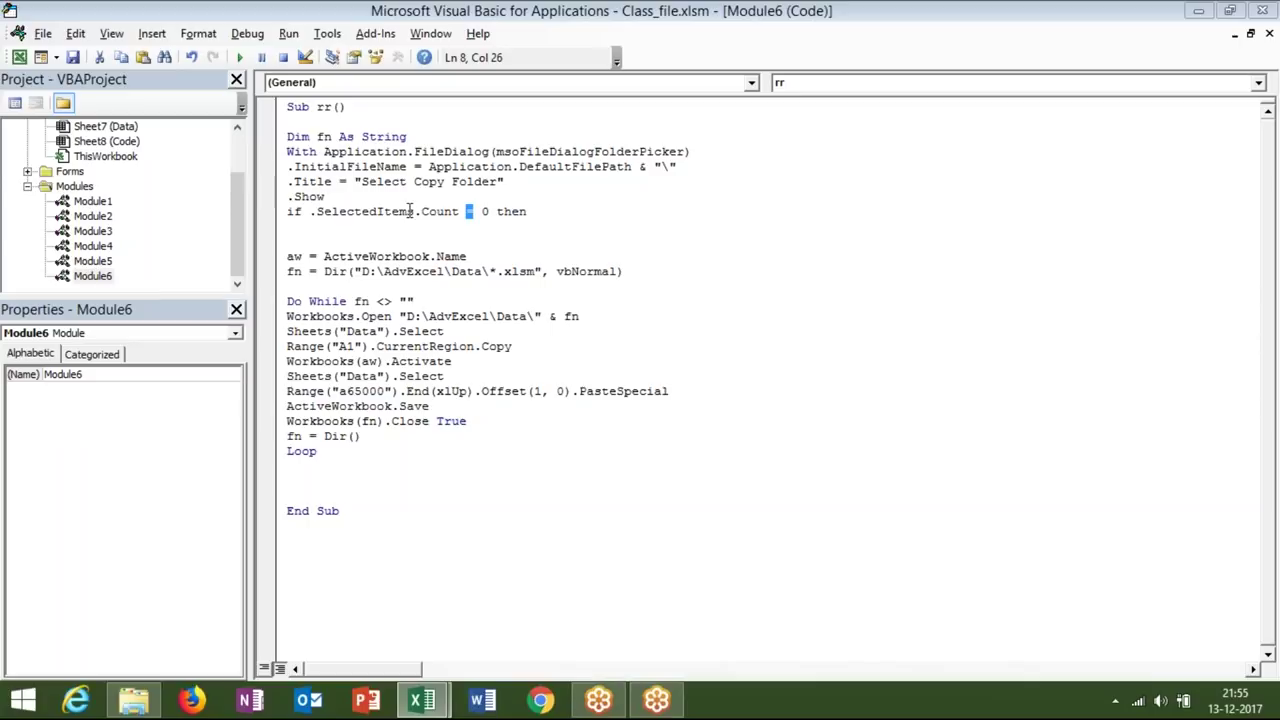
left_click(399, 212)
double_click(484, 211)
left_click(528, 212)
key("Return")
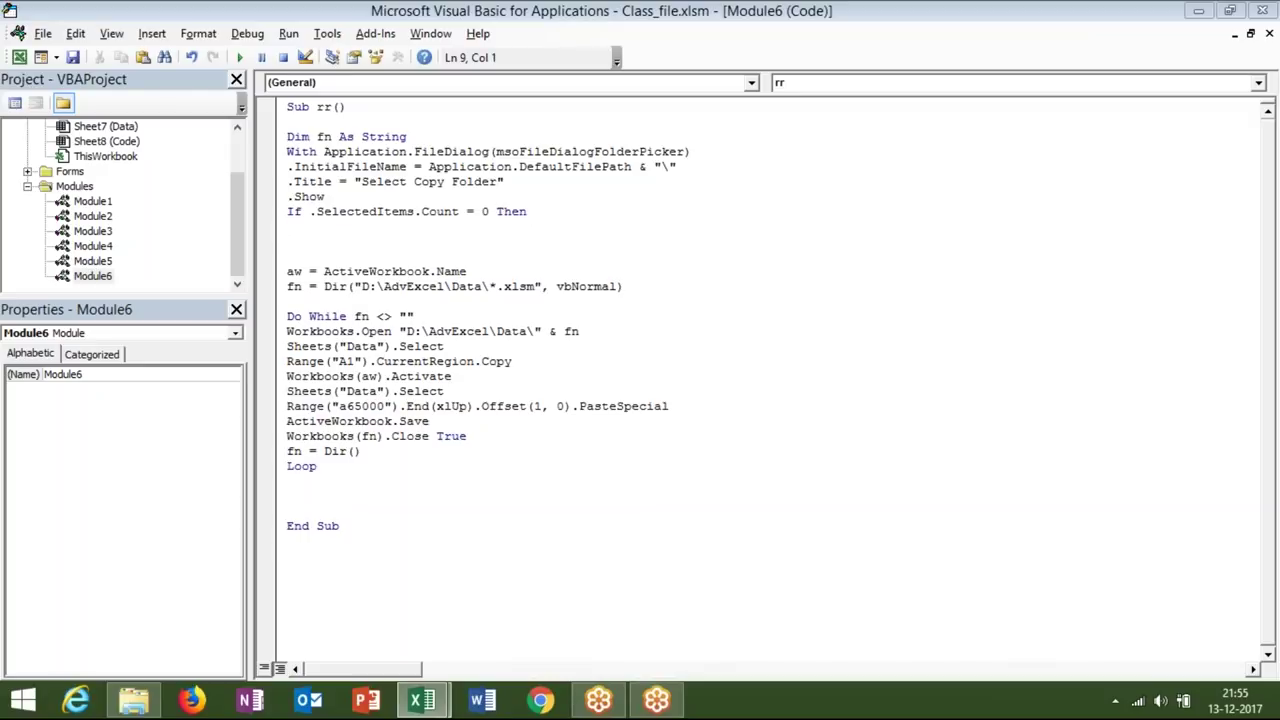
Add MsgBox "canceled", adding the missing opening quote after the compile error
type("ms")
type("gbox ")
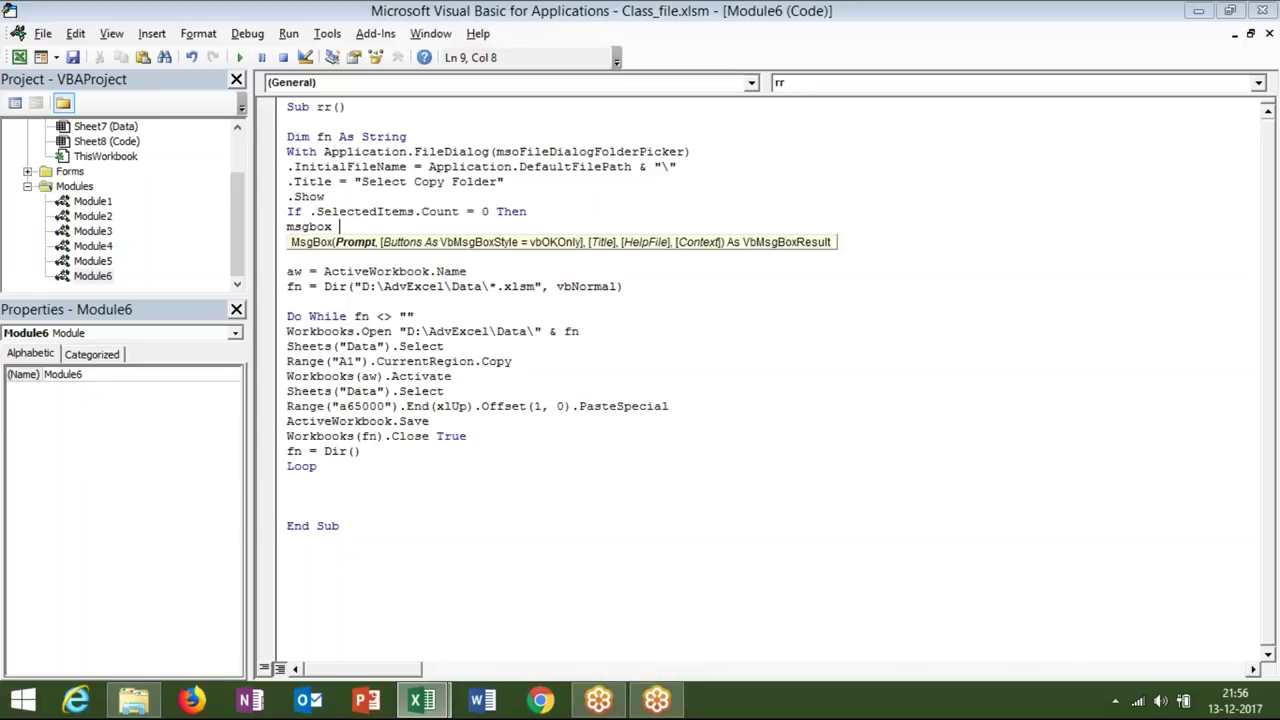
type("can")
type("d")
key("BackSpace")
type("c")
type("eled")
key("BackSpace")
type("d")
type("\"")
key("Return")
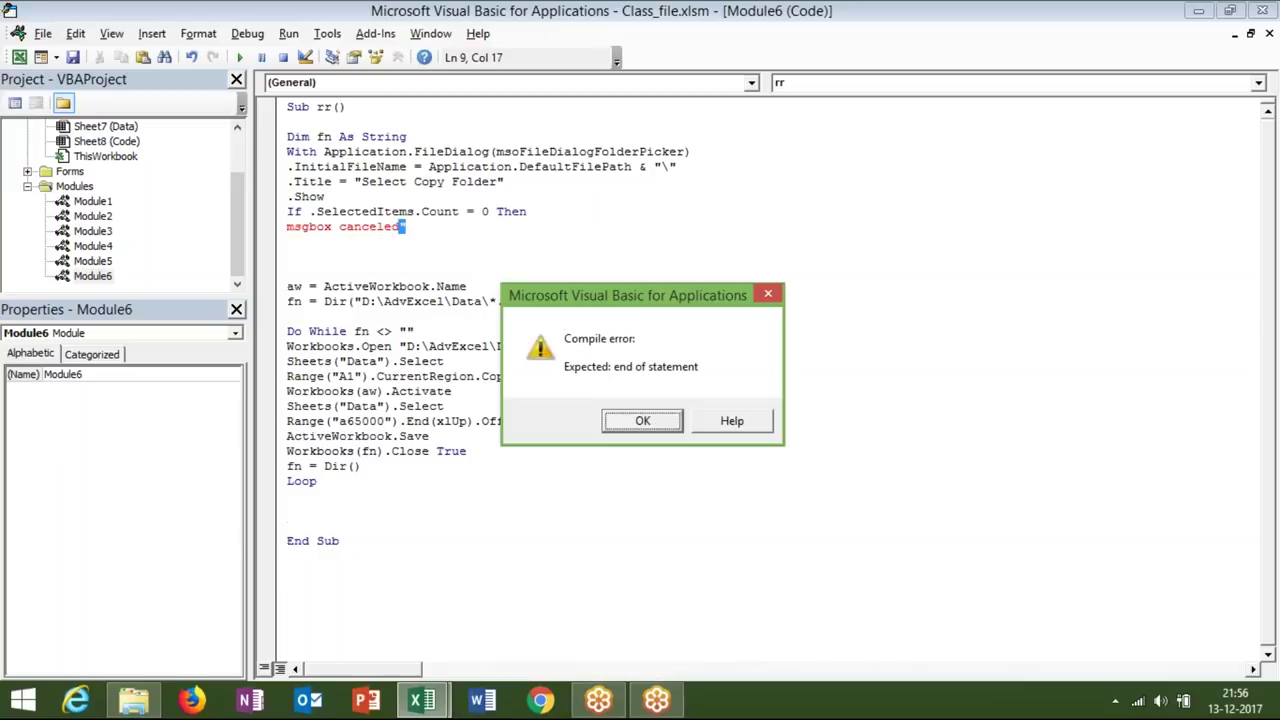
key("Return")
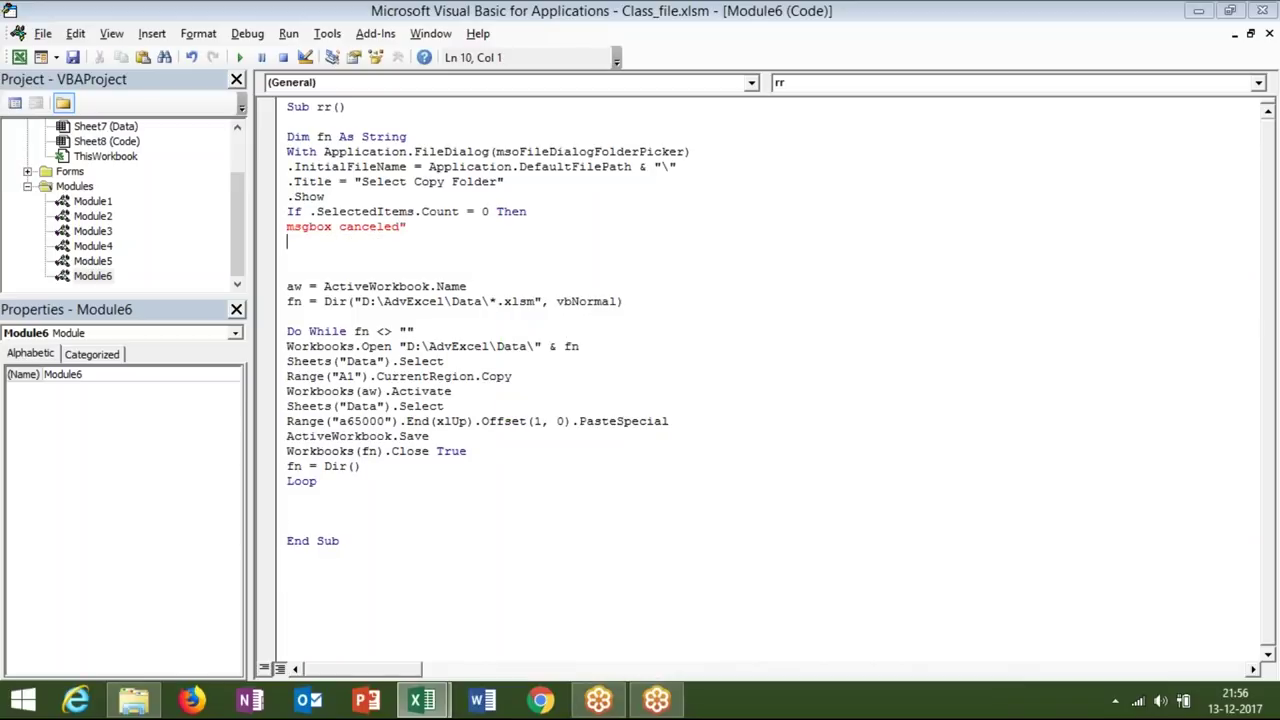
left_click(340, 228)
type("\"")
key("Down")
Add Exit Sub and End If to close the no-folder check
type("end")
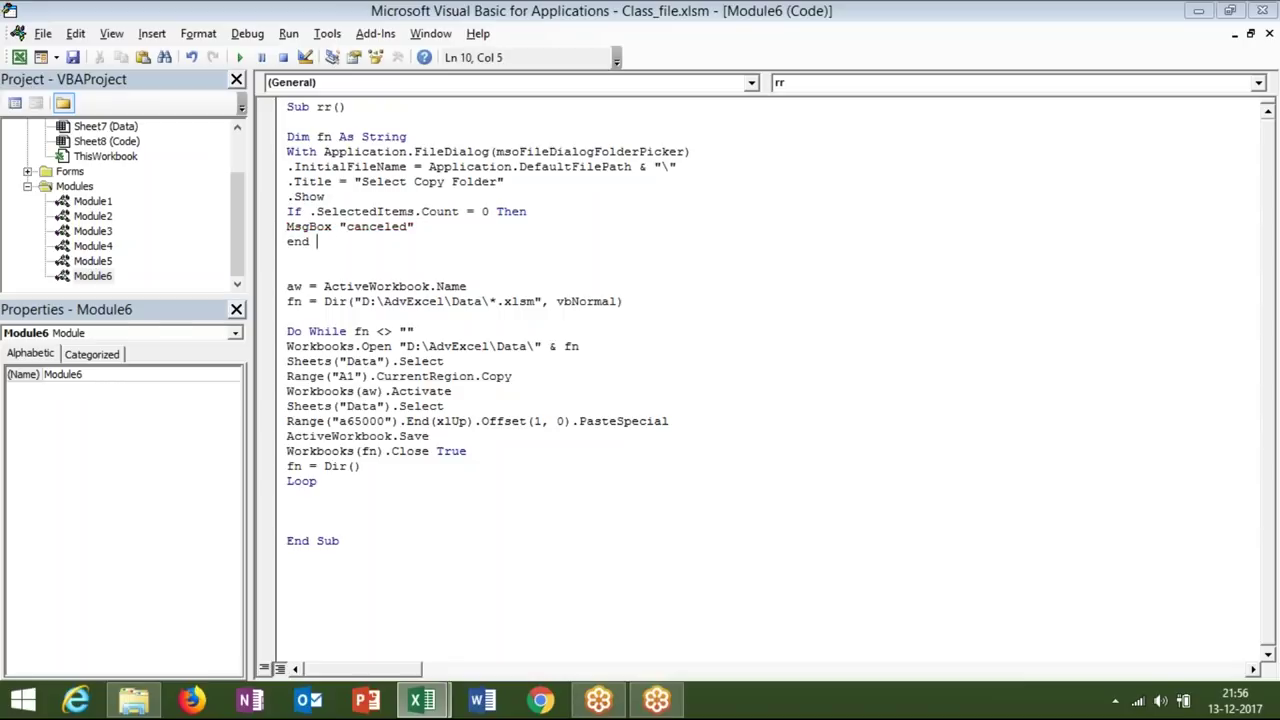
key("BackSpace")
key("BackSpace")
key("BackSpace")
key("BackSpace")
type("ex")
type("itsub")
key("Return")
type("end if")
key("Return")
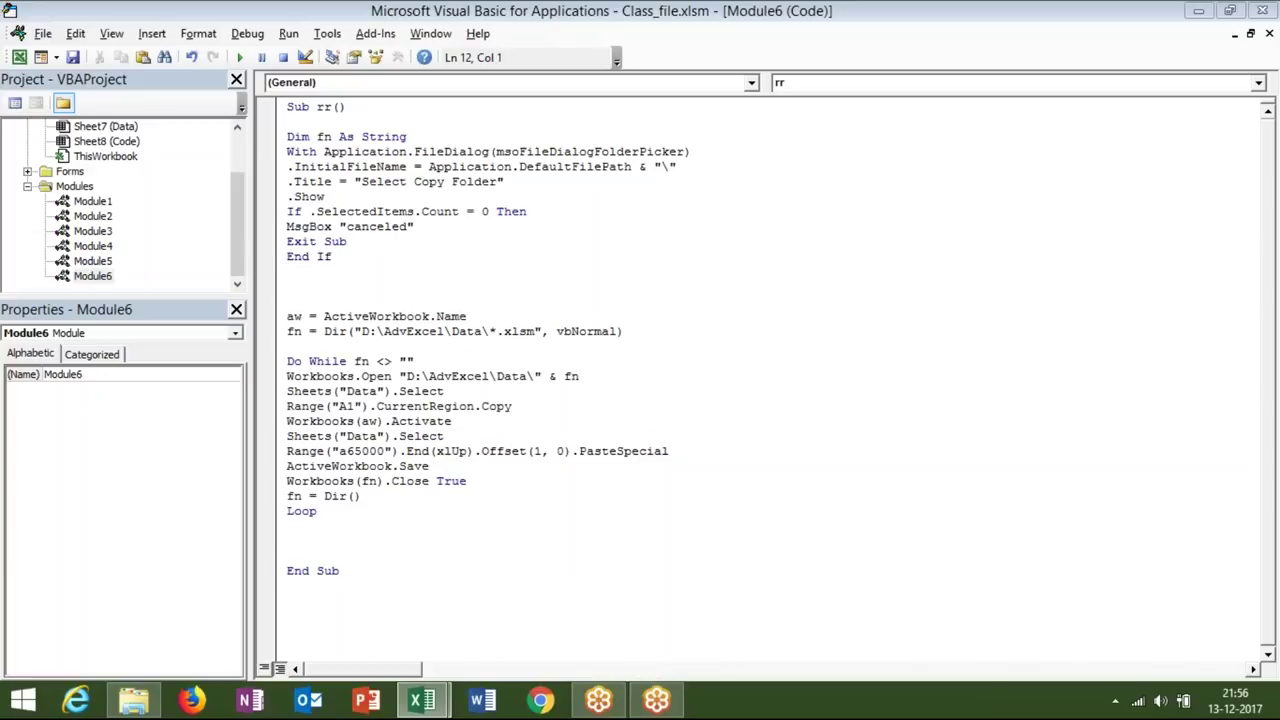
Insert an Else line directly under Exit Sub, fixing the 'esle' typo
key("Up")
key("Return")
Add p = .SelectedItems(1) before End If and remove the leftover blank line
key("Return")
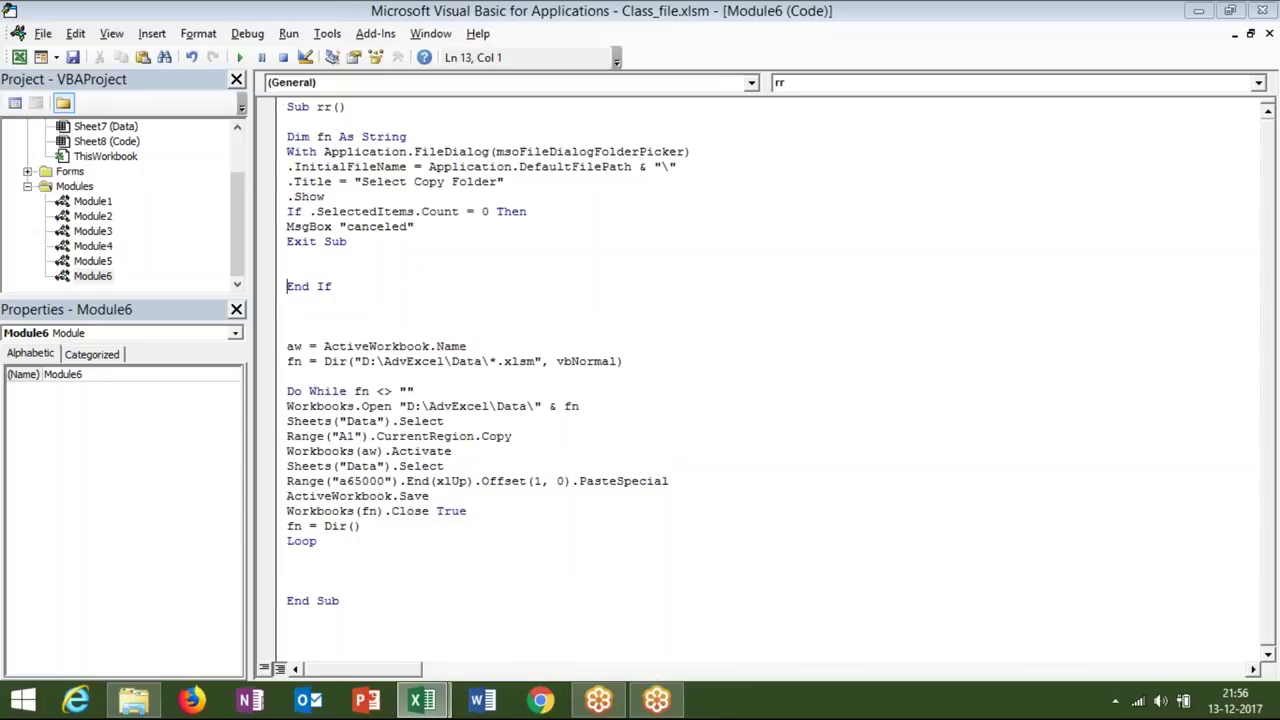
left_click(287, 256)
type("esle")
key("BackSpace")
key("BackSpace")
key("BackSpace")
key("BackSpace")
type("else")
key("Return")
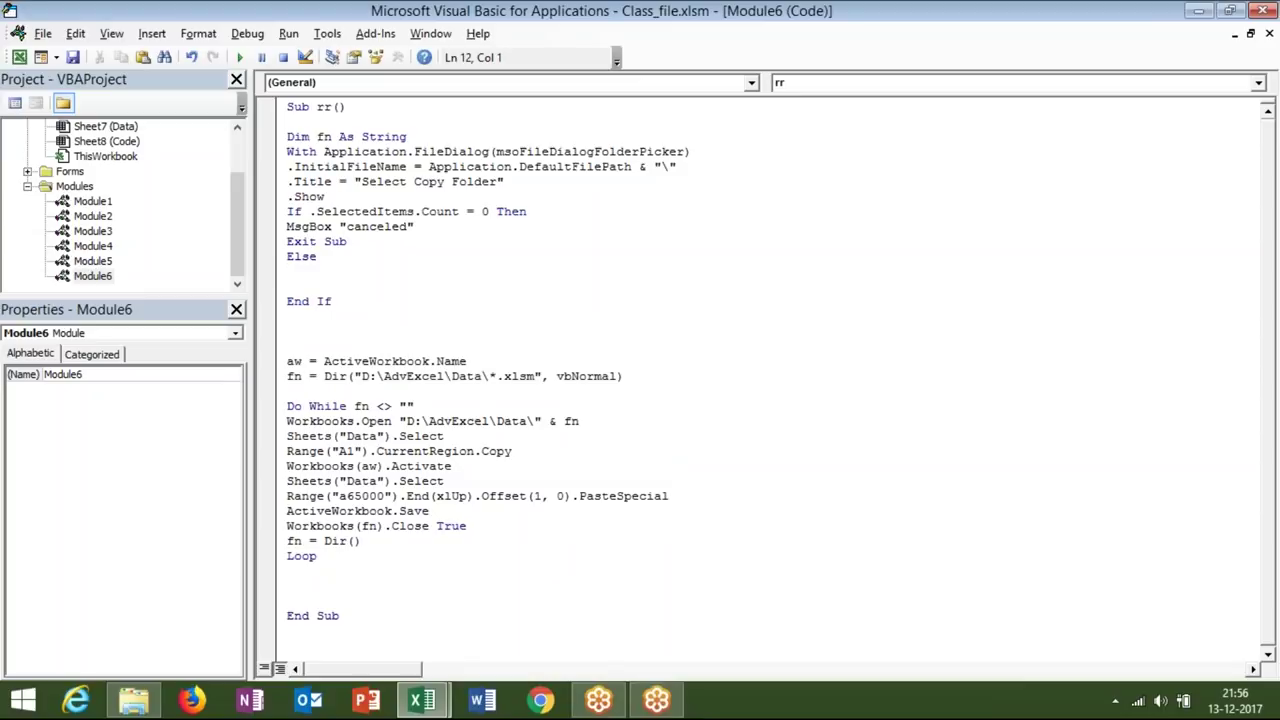
type("p=.se")
key("Tab")
type("(1)")
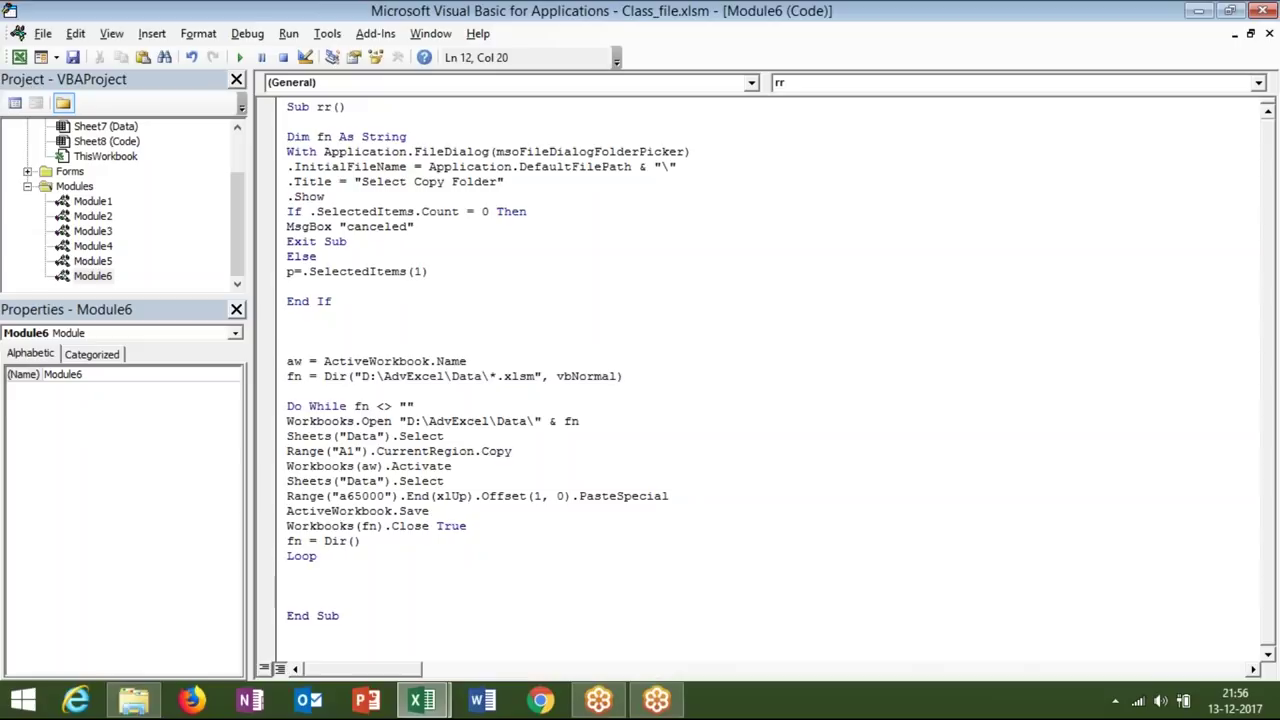
left_click(353, 272)
left_click(354, 288)
key("Delete")
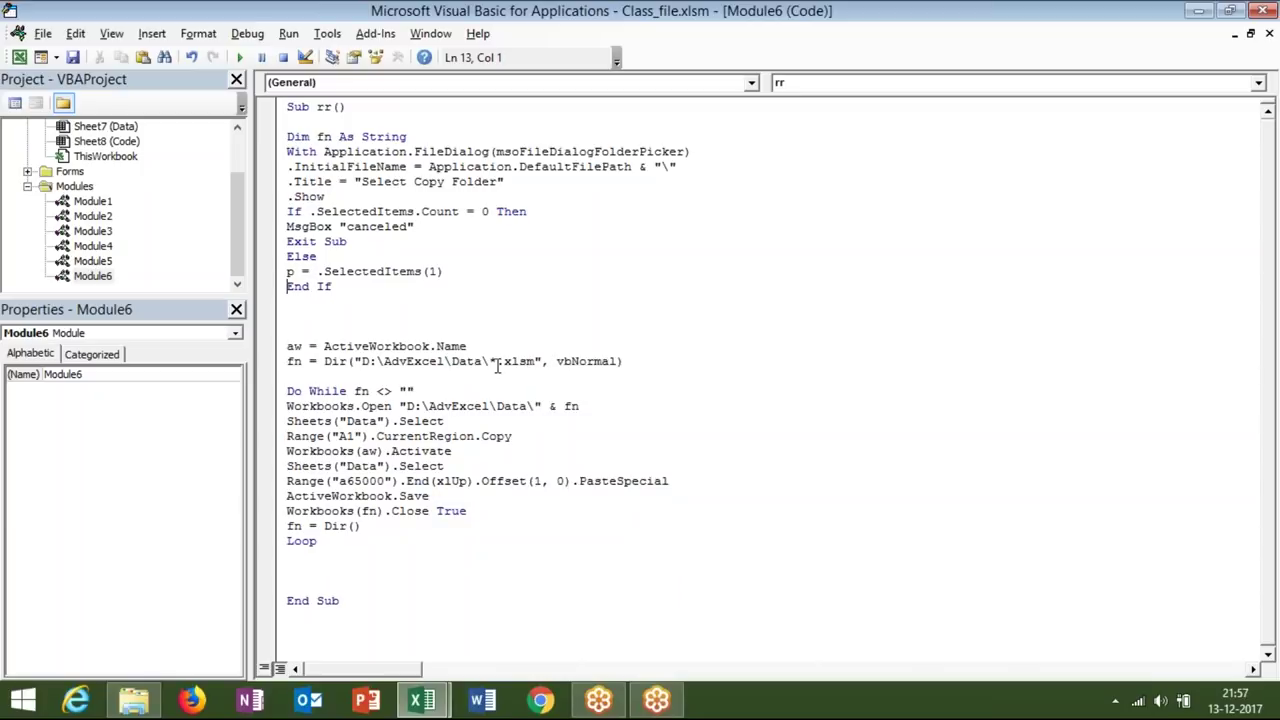
Delete the hard-coded D:\AdvExcel\Data\ path from the Dir line
left_click_drag(489, 362, 359, 363)
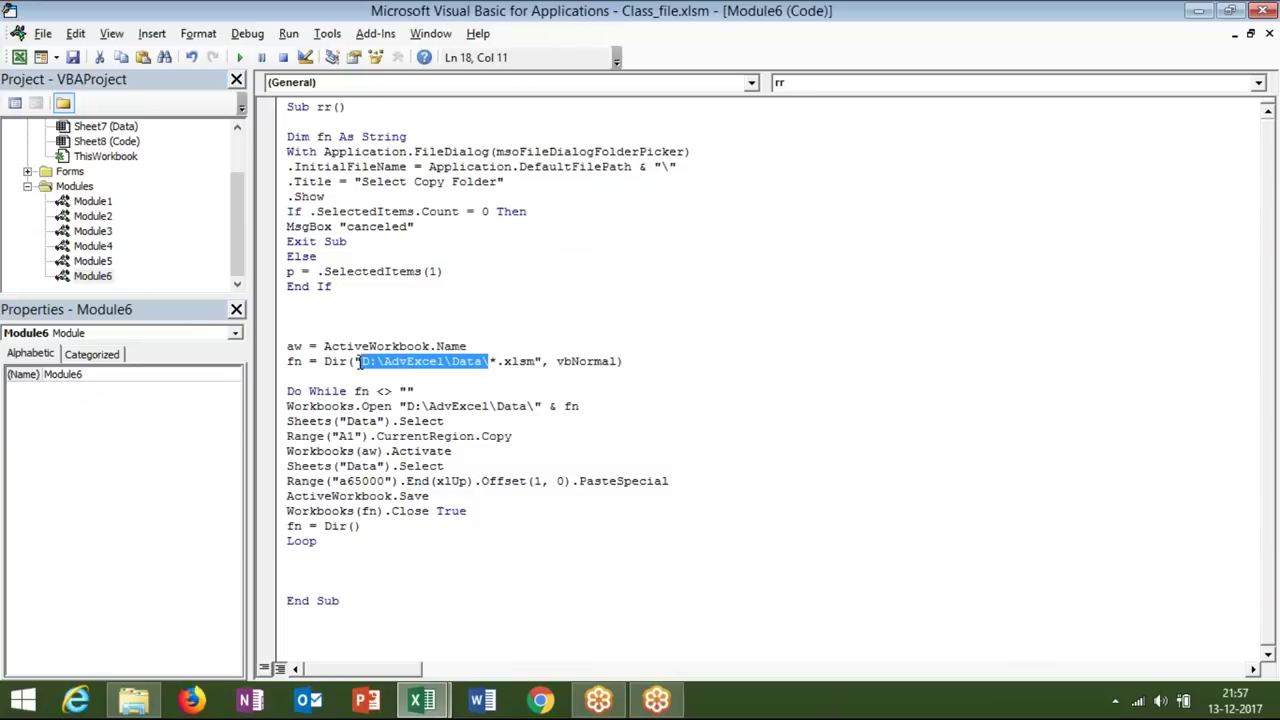
key("Delete")
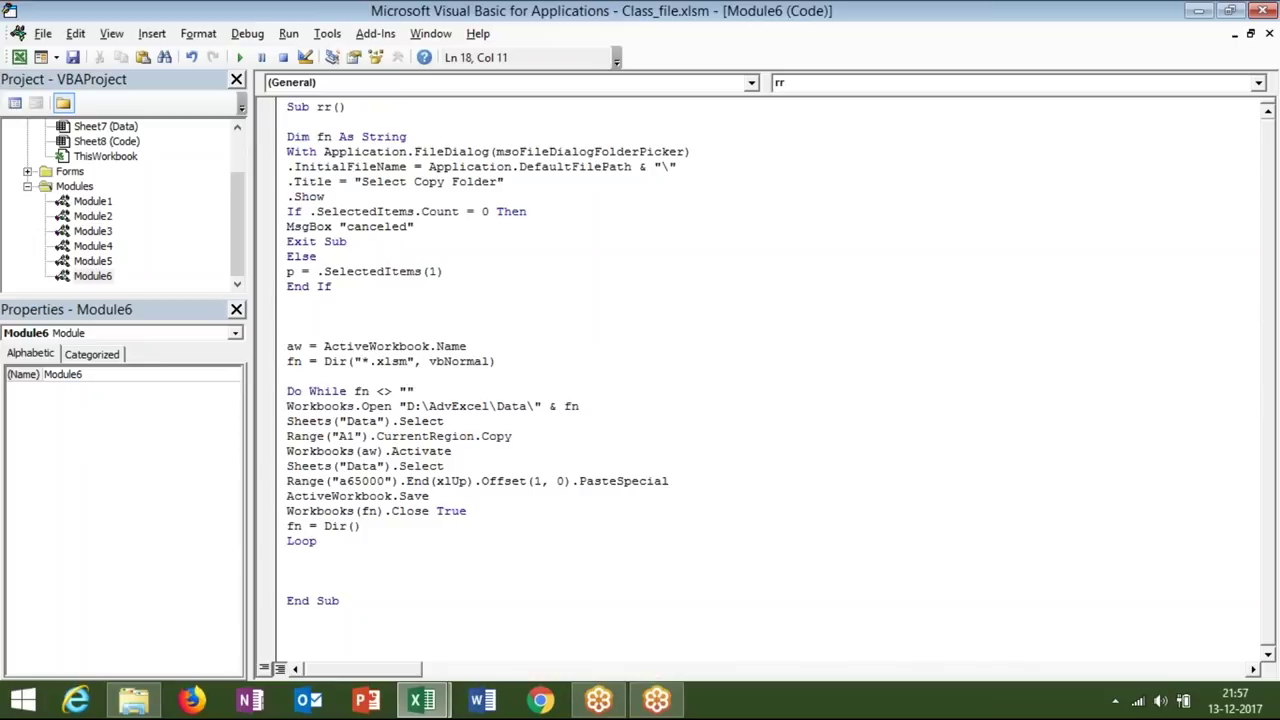
key("BackSpace")
type("p ")
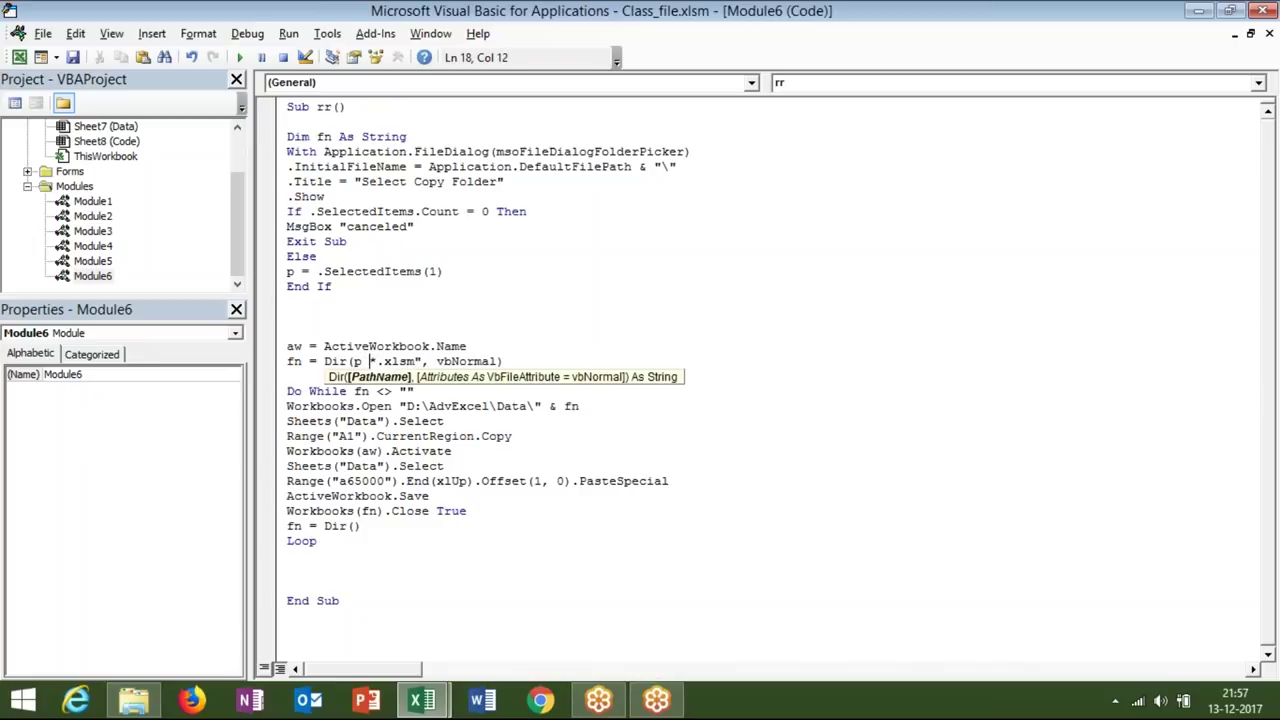
type("&")
key("BackSpace")
key("BackSpace")
key("BackSpace")
key("BackSpace")
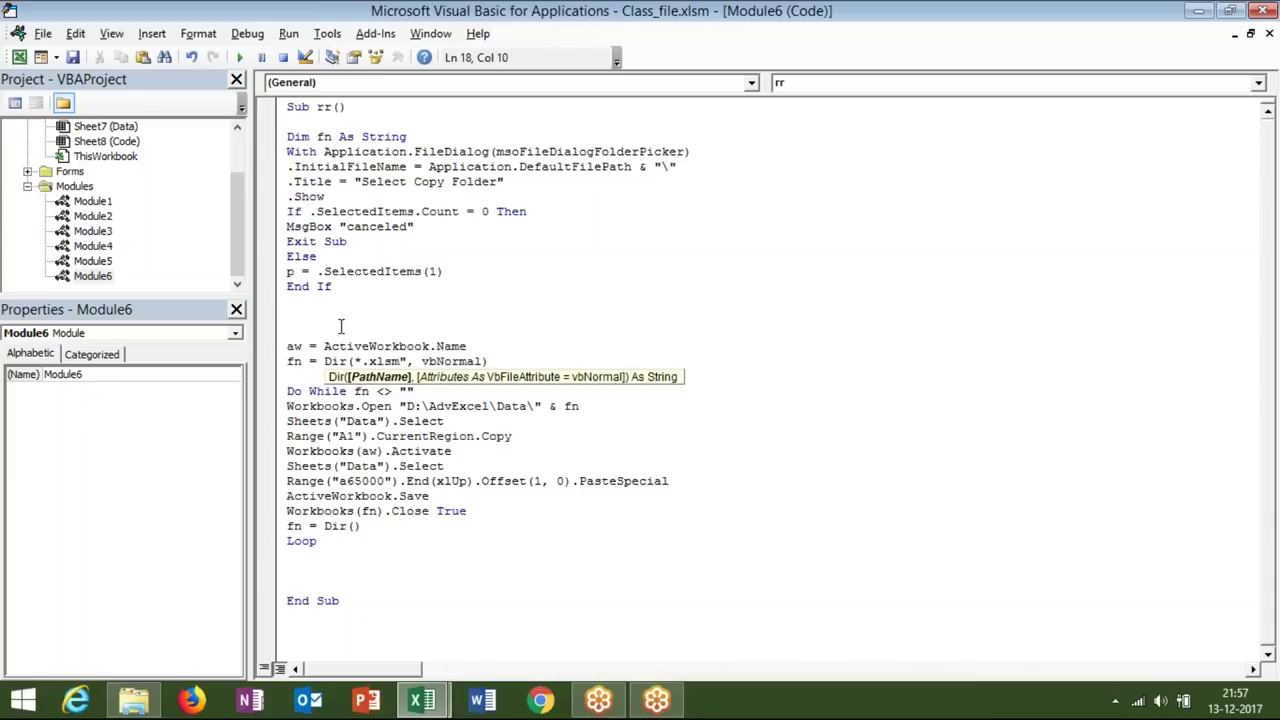
Dismiss the compile error and add p = p & "\" above the aw line
left_click(340, 326)
left_click(642, 420)
left_click(322, 316)
type("p = p & \"\\\"")
Prefix the Dir file pattern with p & so it searches the chosen folder
left_click(355, 361)
type("\"")
left_click(364, 362)
left_click(356, 362)
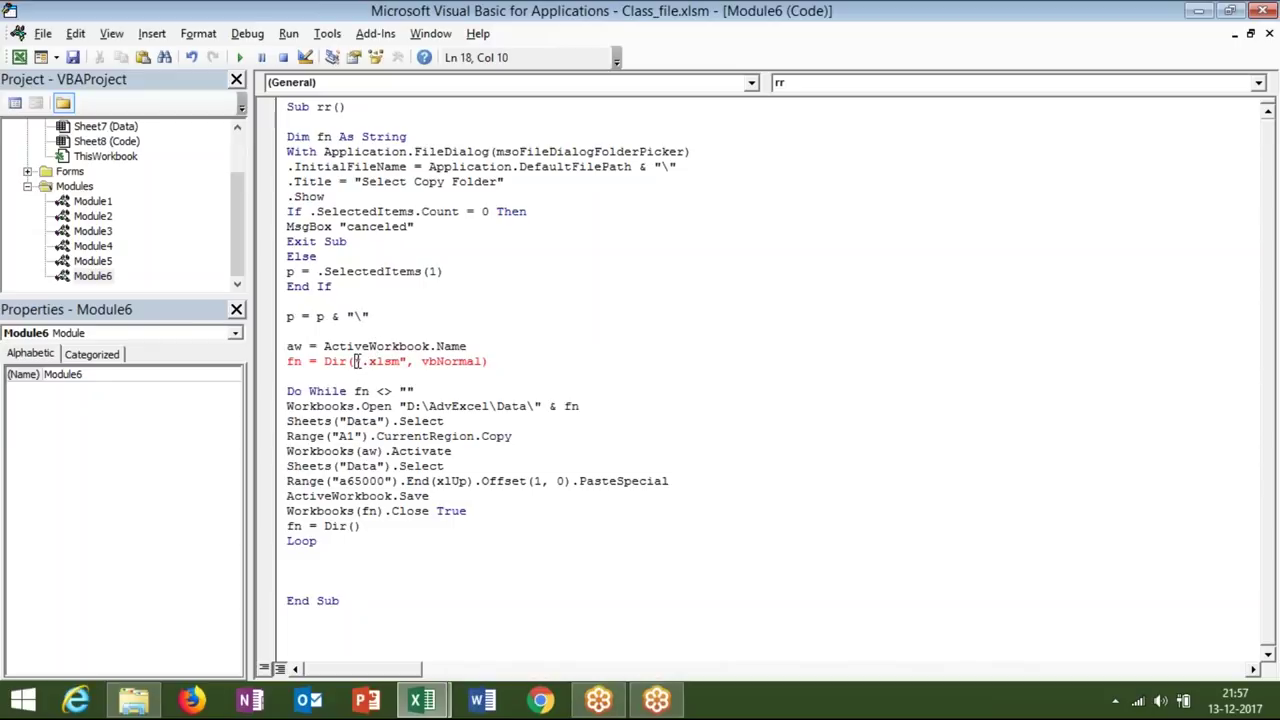
type("p &")
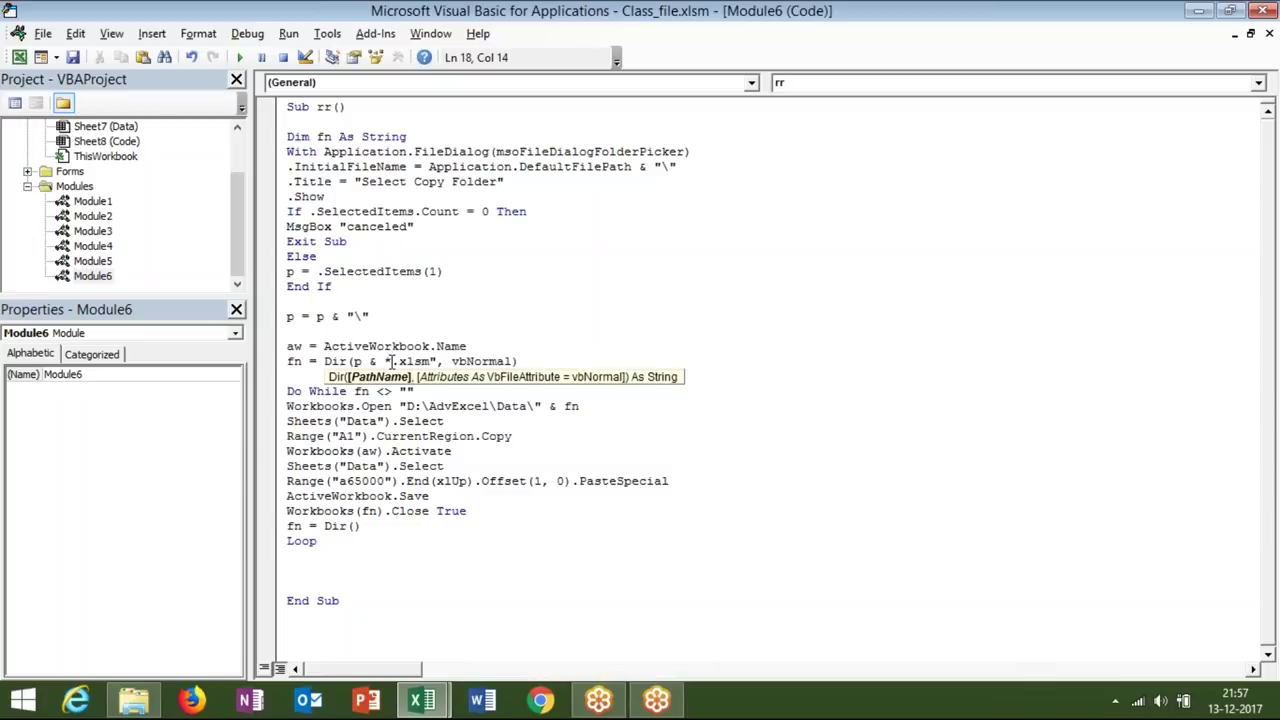
type("*")
Replace the hard-coded folder path in the Workbooks.Open line with p
left_click(401, 396)
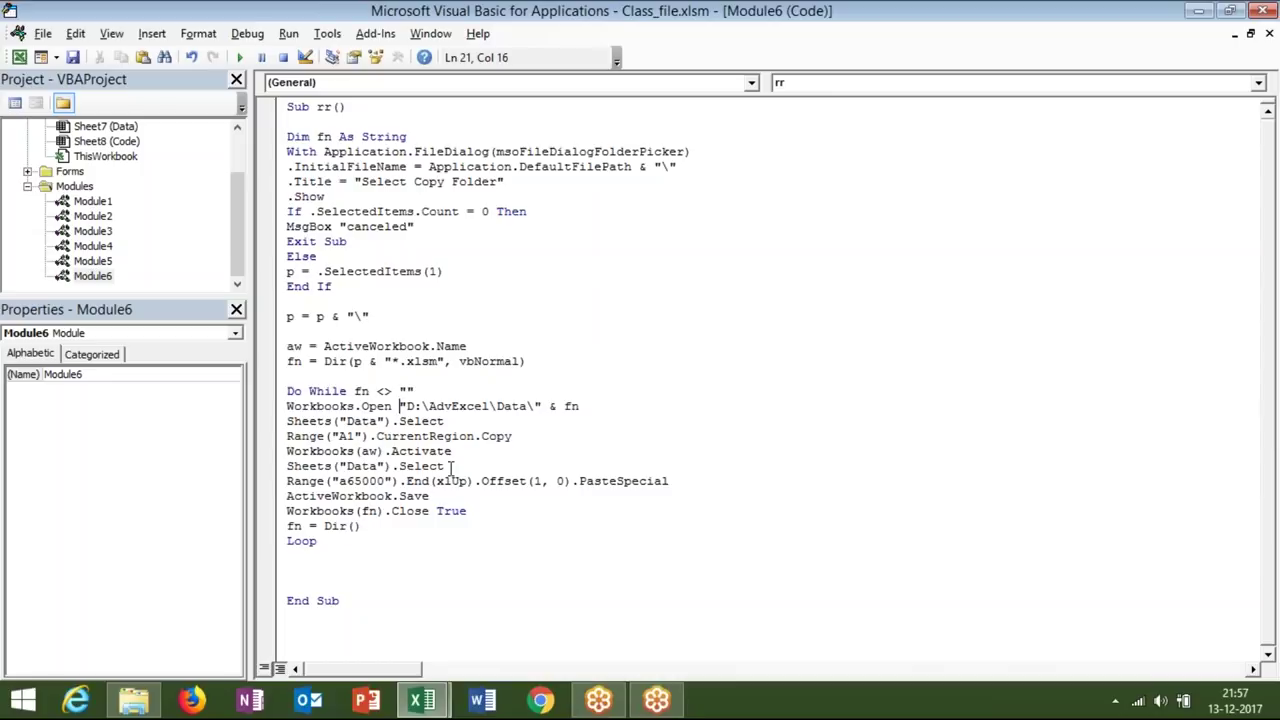
mouse_move(541, 406)
left_mouse_down()
mouse_move(416, 419)
mouse_move(400, 406)
left_mouse_up()
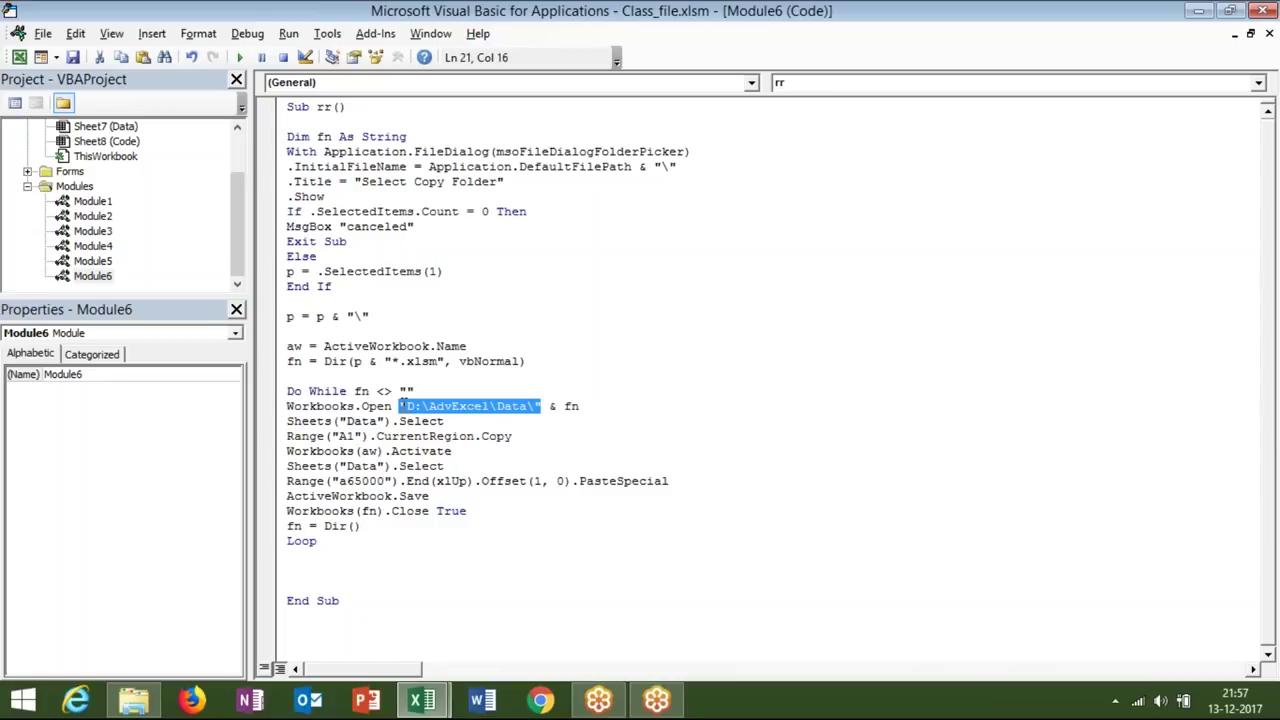
type("p")
left_click(421, 481)
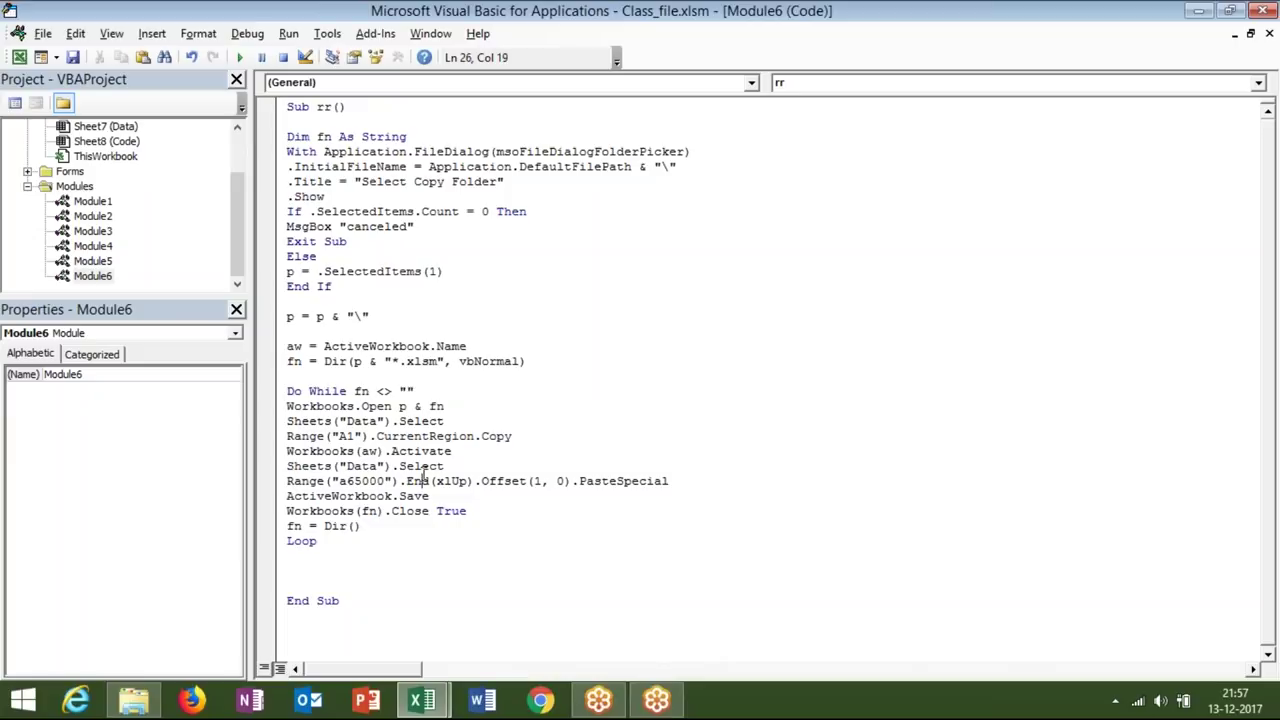
Check Excel's Macros list, then close it without running anything
left_click(488, 418)
key("alt+F11")
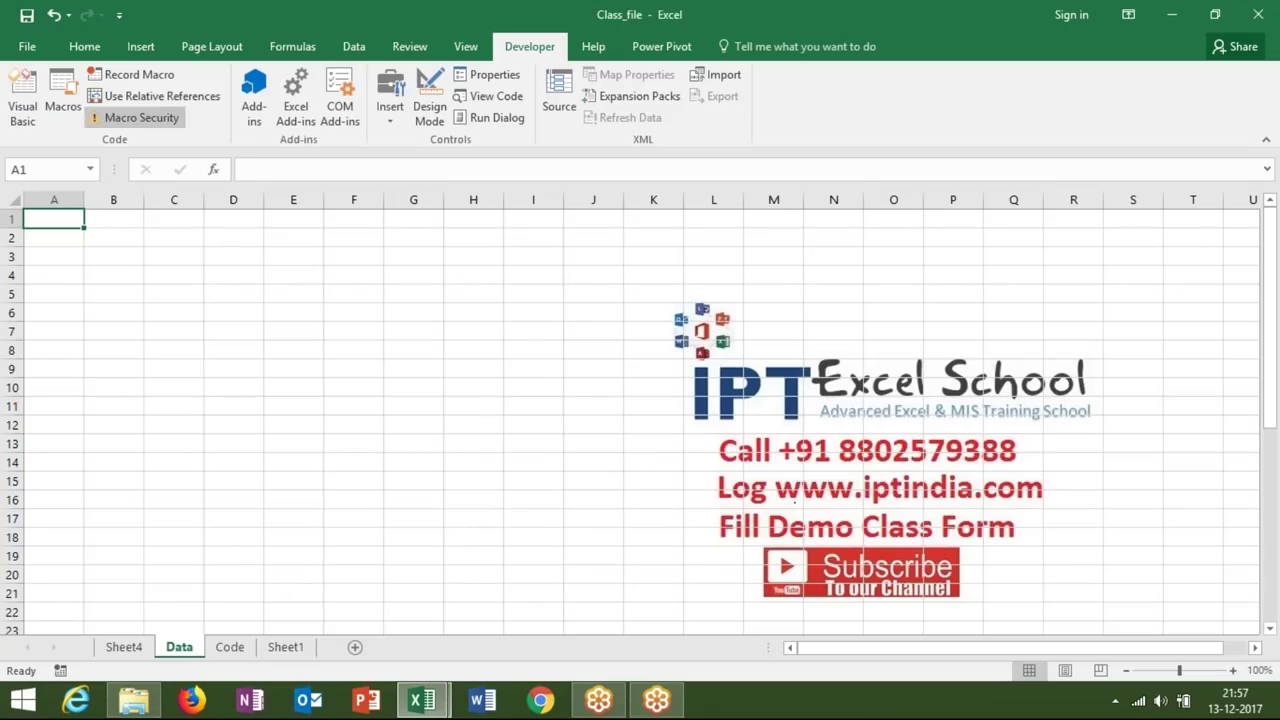
left_click(63, 105)
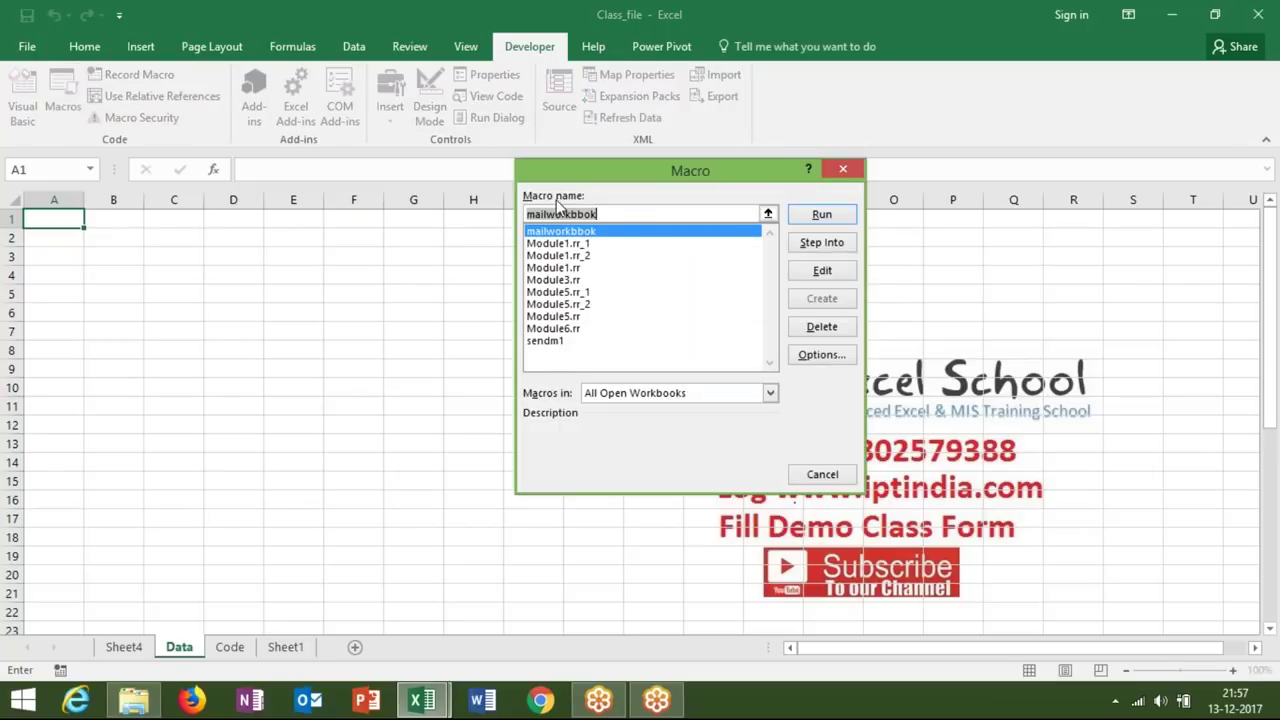
key("Return")
key("alt+F11")
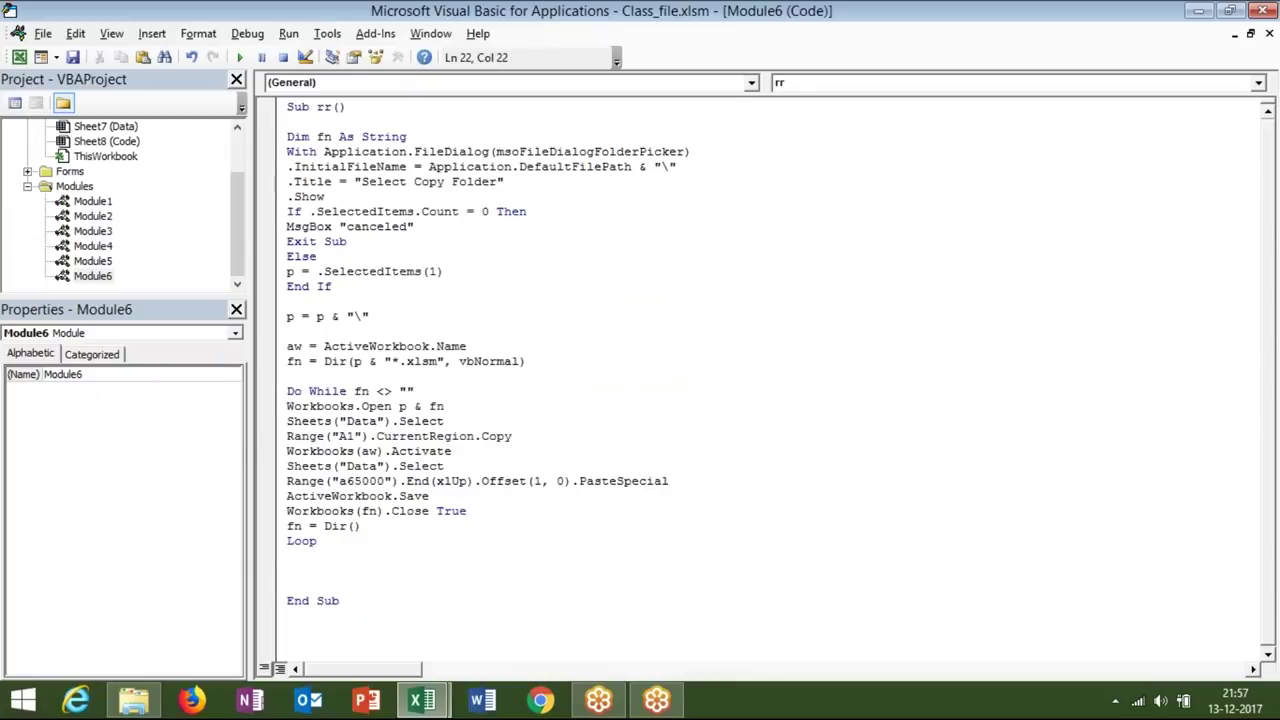
key("alt+F11")
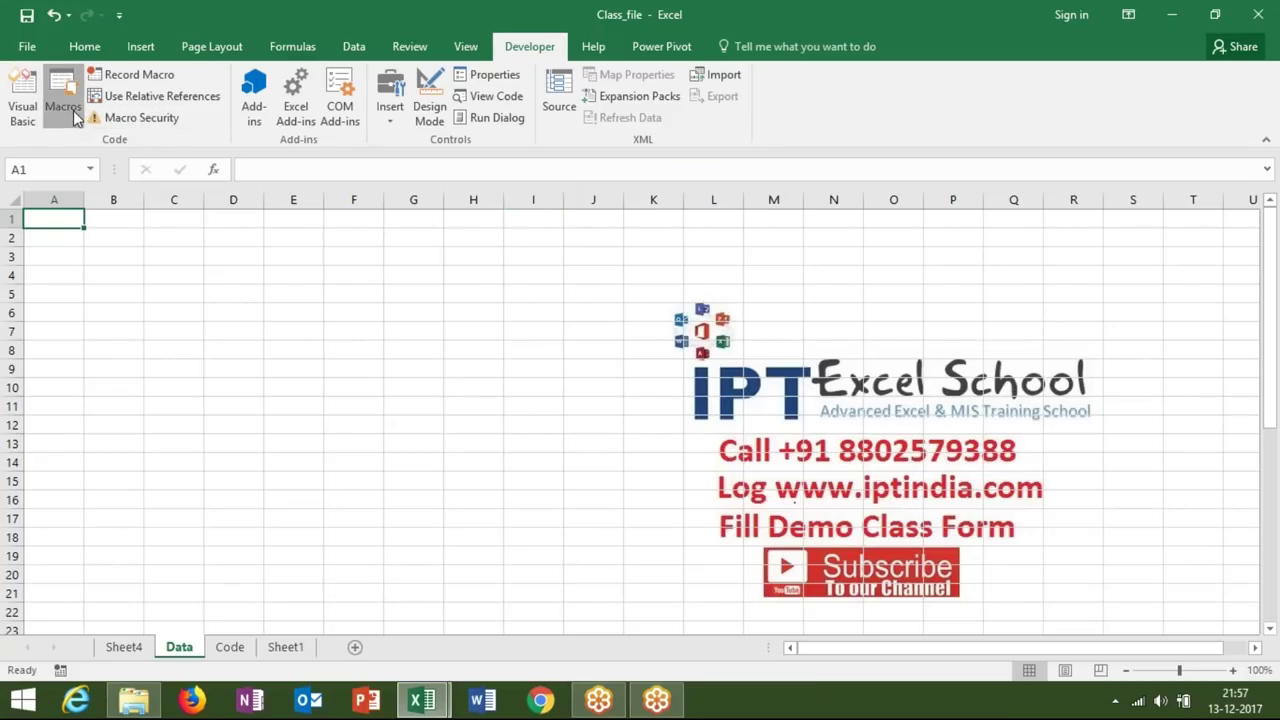
left_click(62, 100)
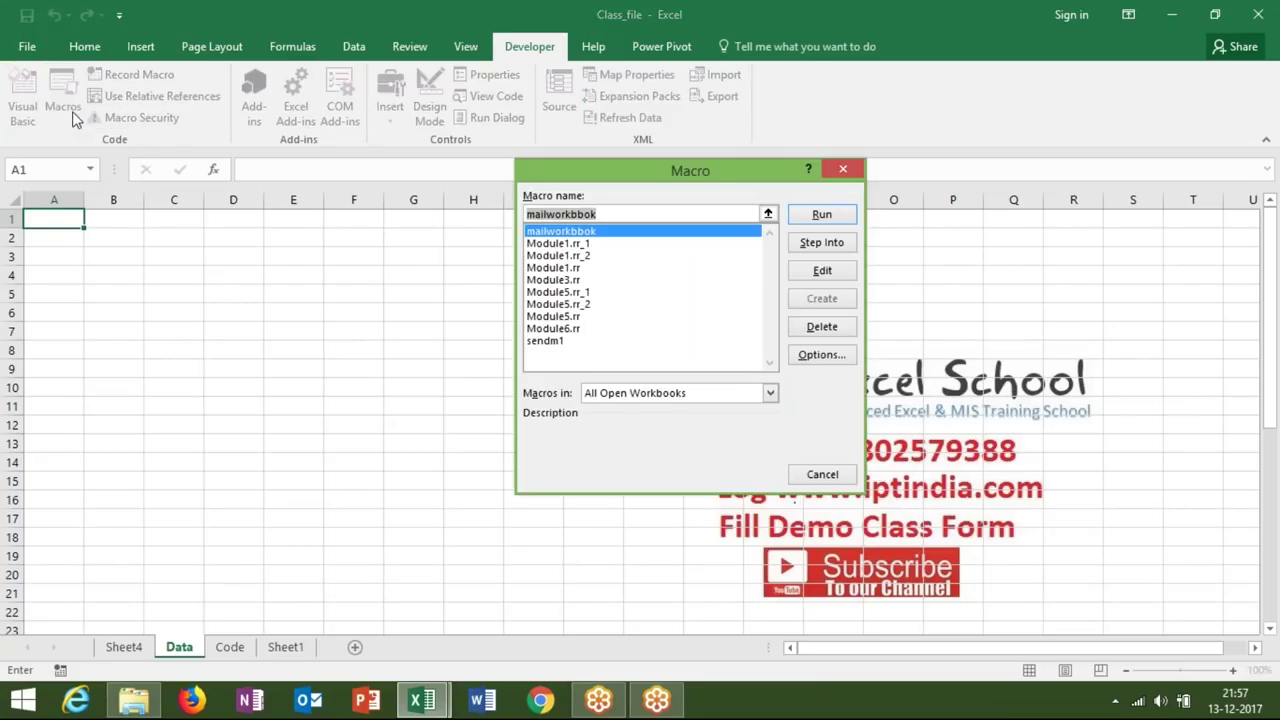
left_click(822, 474)
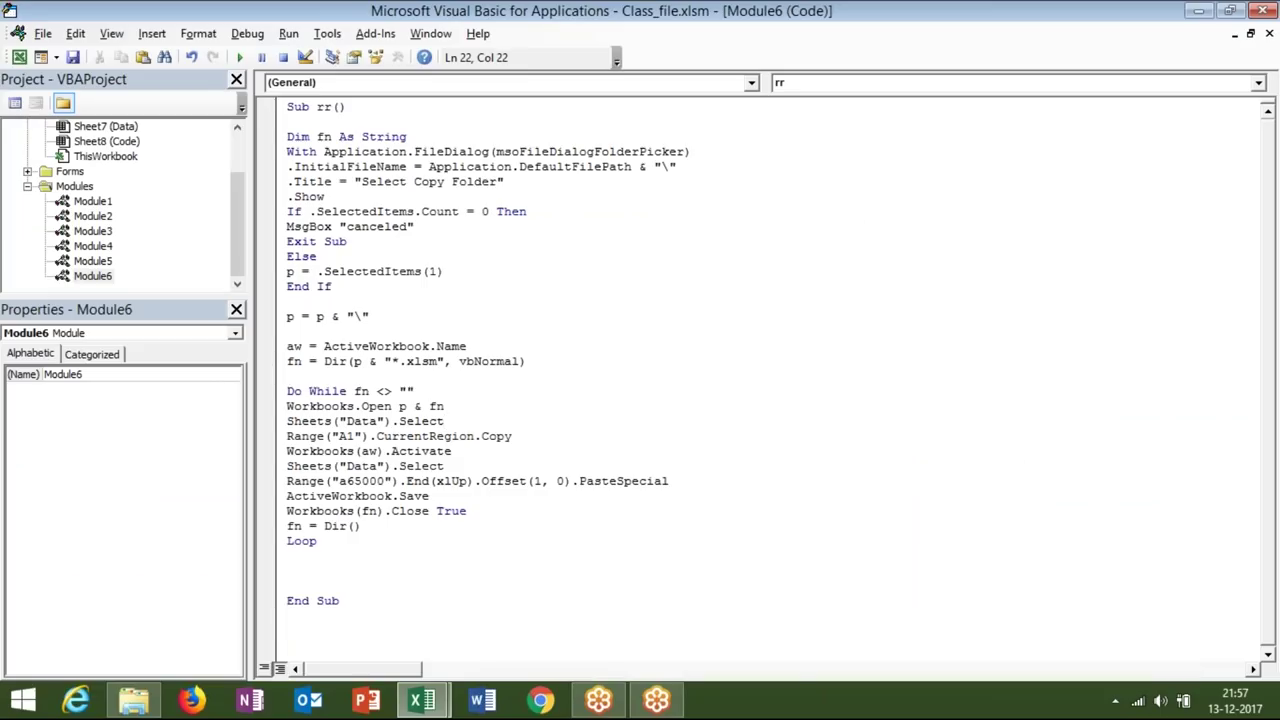
Select Module1.rr in the Macros list, then return to the code editor
left_click(370, 316)
key("alt+F11")
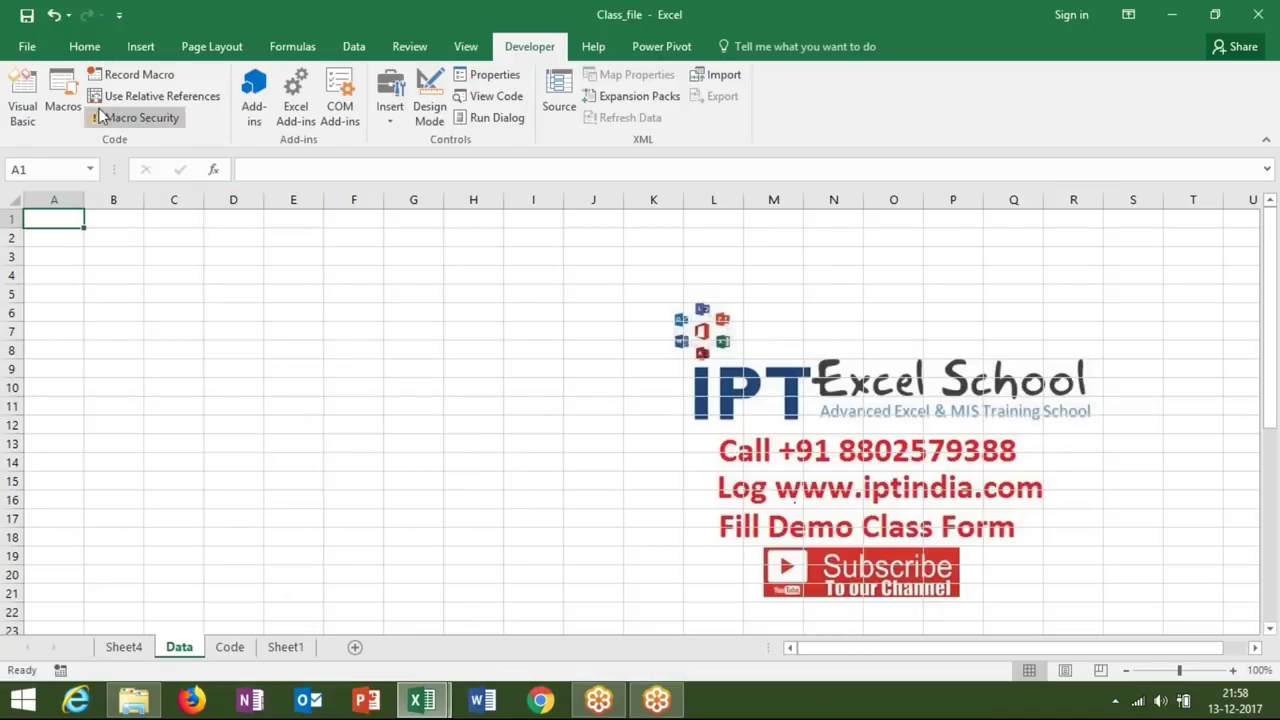
left_click(68, 110)
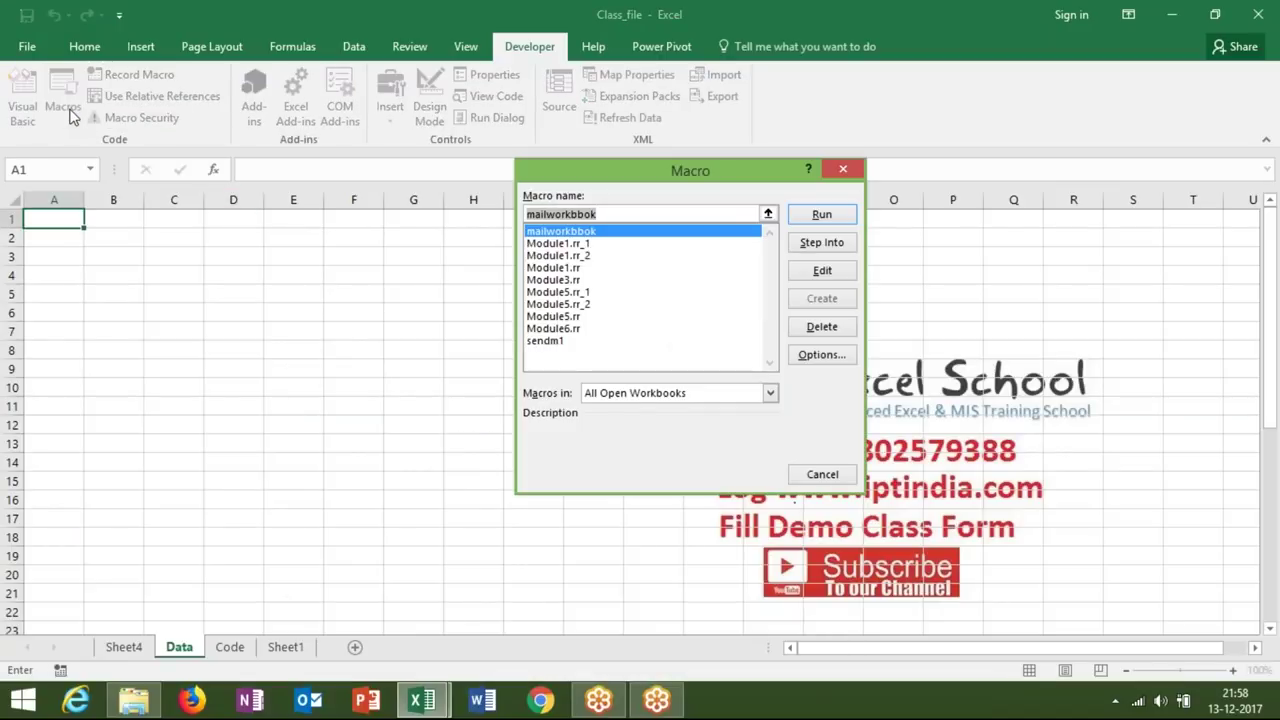
left_click(592, 267)
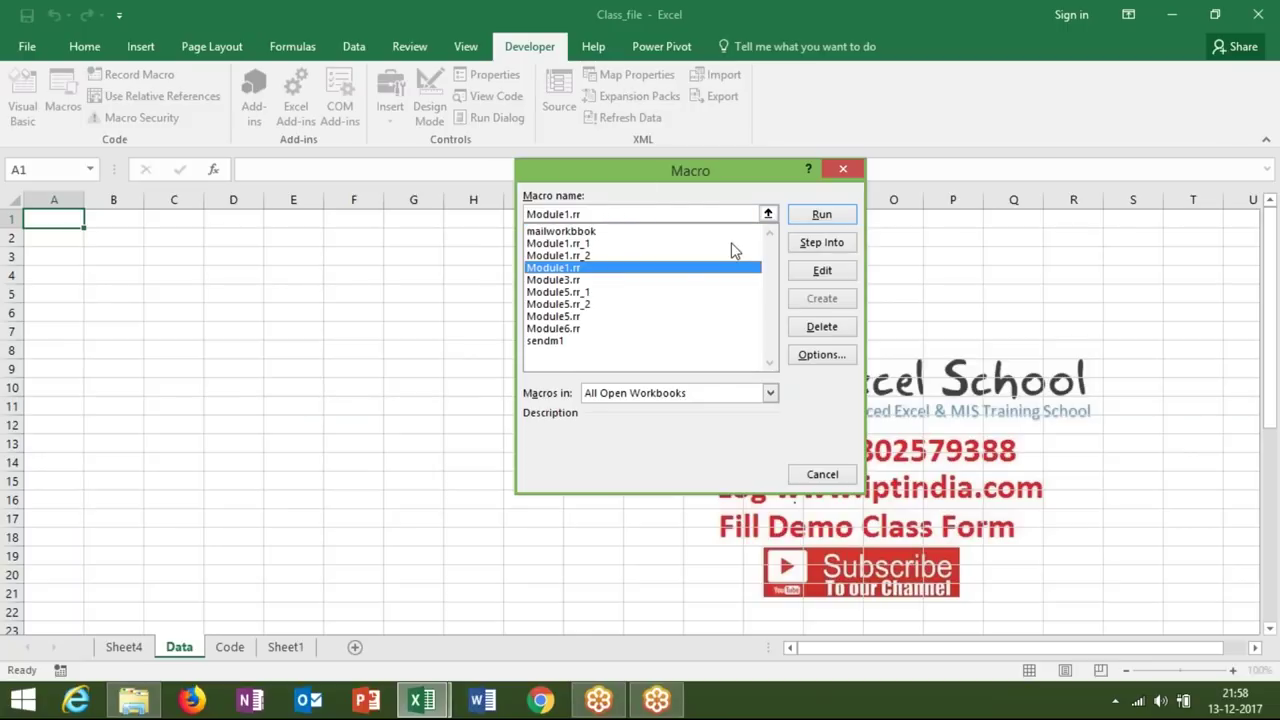
key("Return")
key("alt+F11")
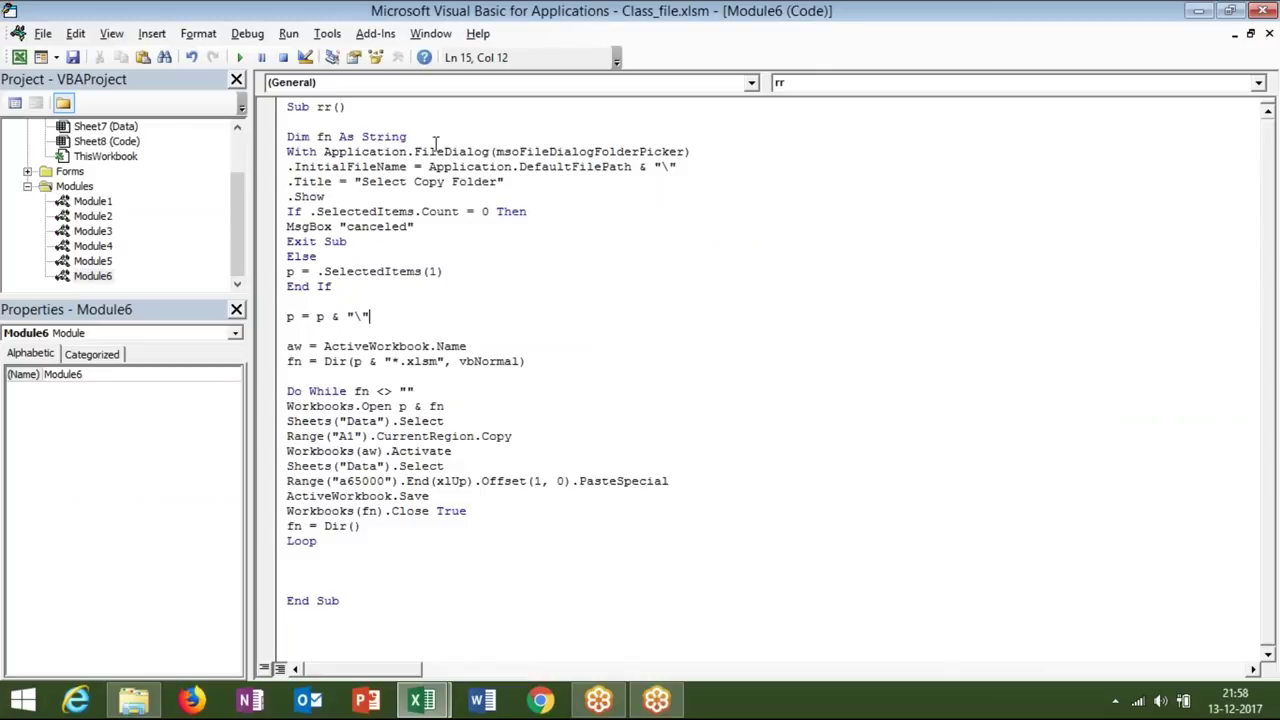
Rename the macro from rr to Copy_Data
left_click(333, 107)
key("BackSpace")
key("BackSpace")
type("Copy_Data")
left_click(355, 167)
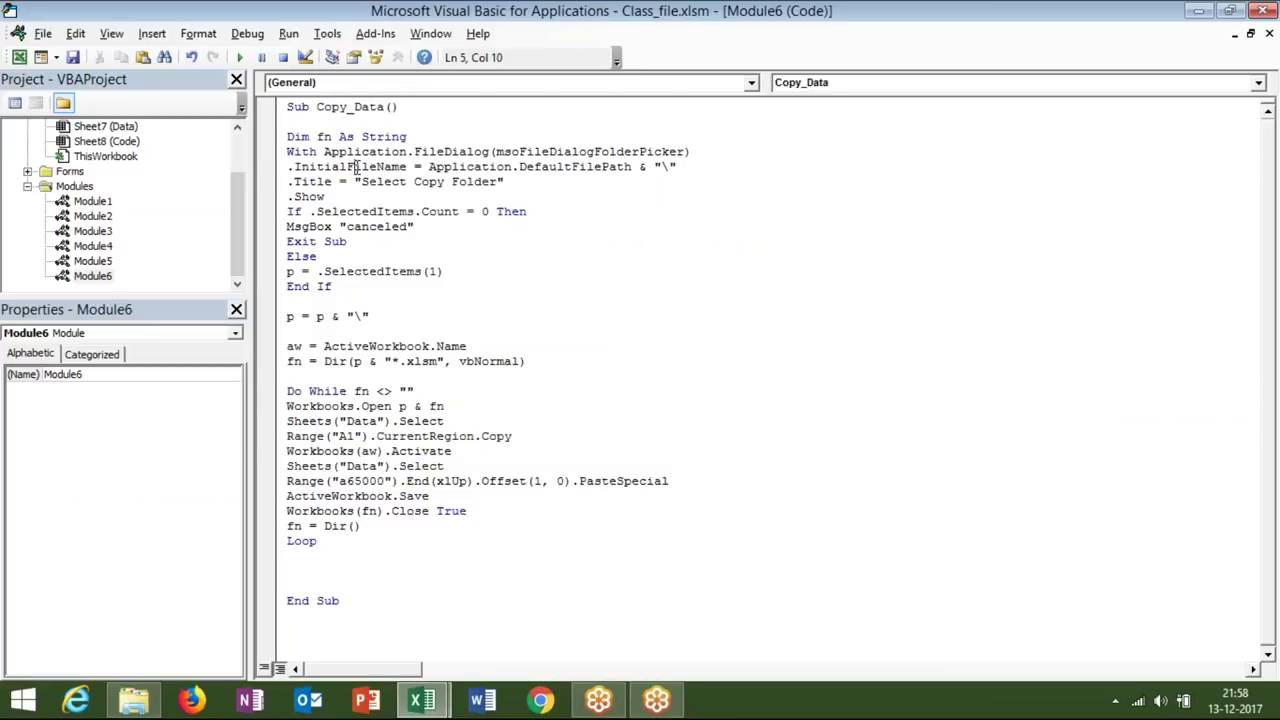
Run Copy_Data from the Macros list and acknowledge the Expected End With error
key("alt+F11")
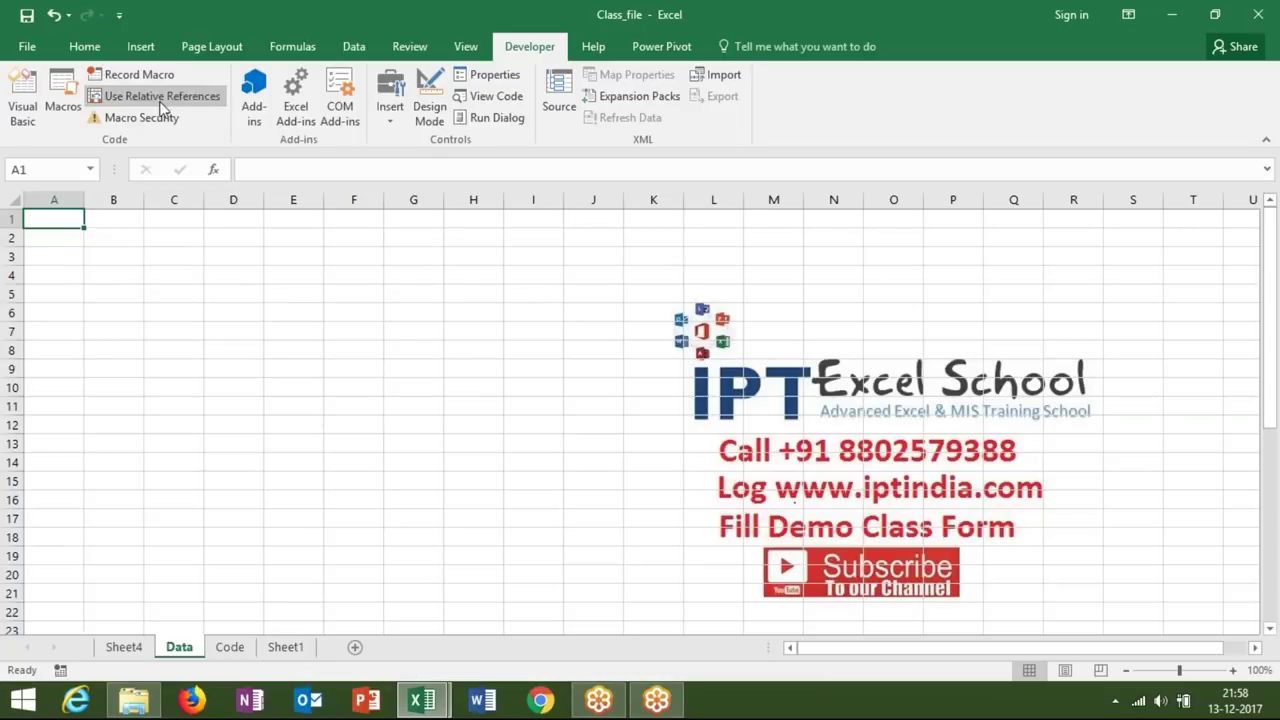
left_click(62, 105)
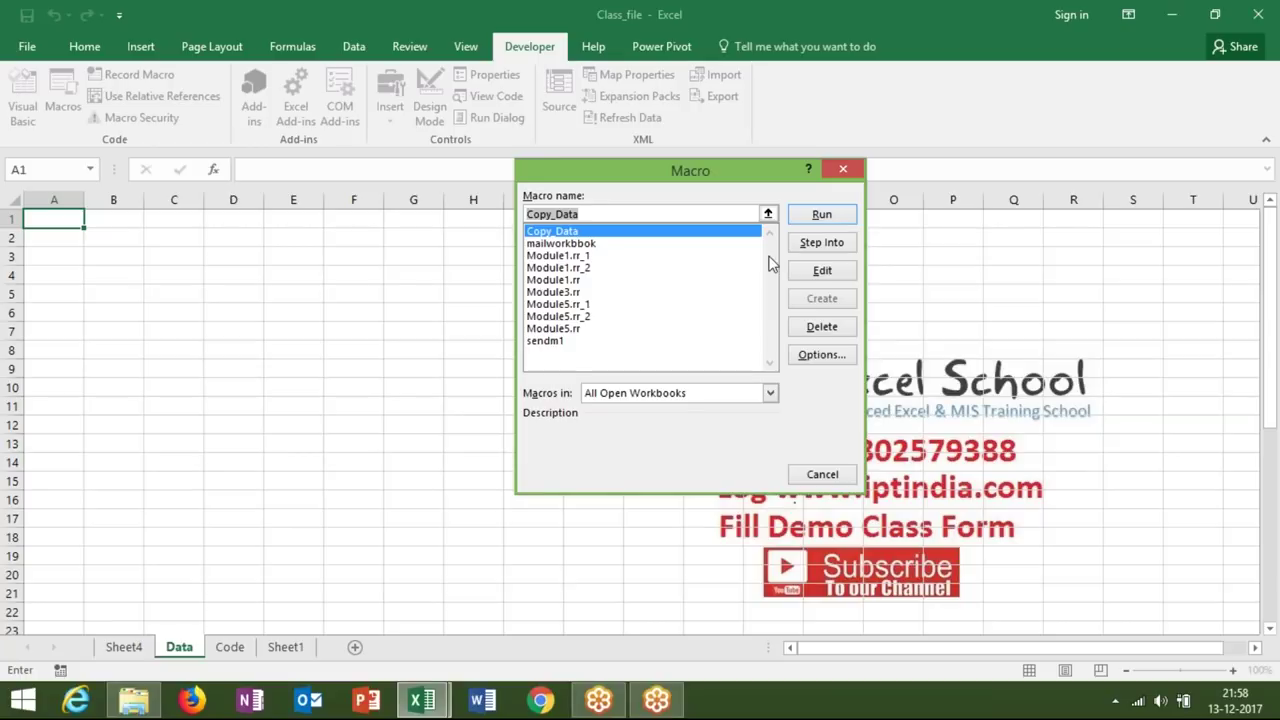
left_click(821, 215)
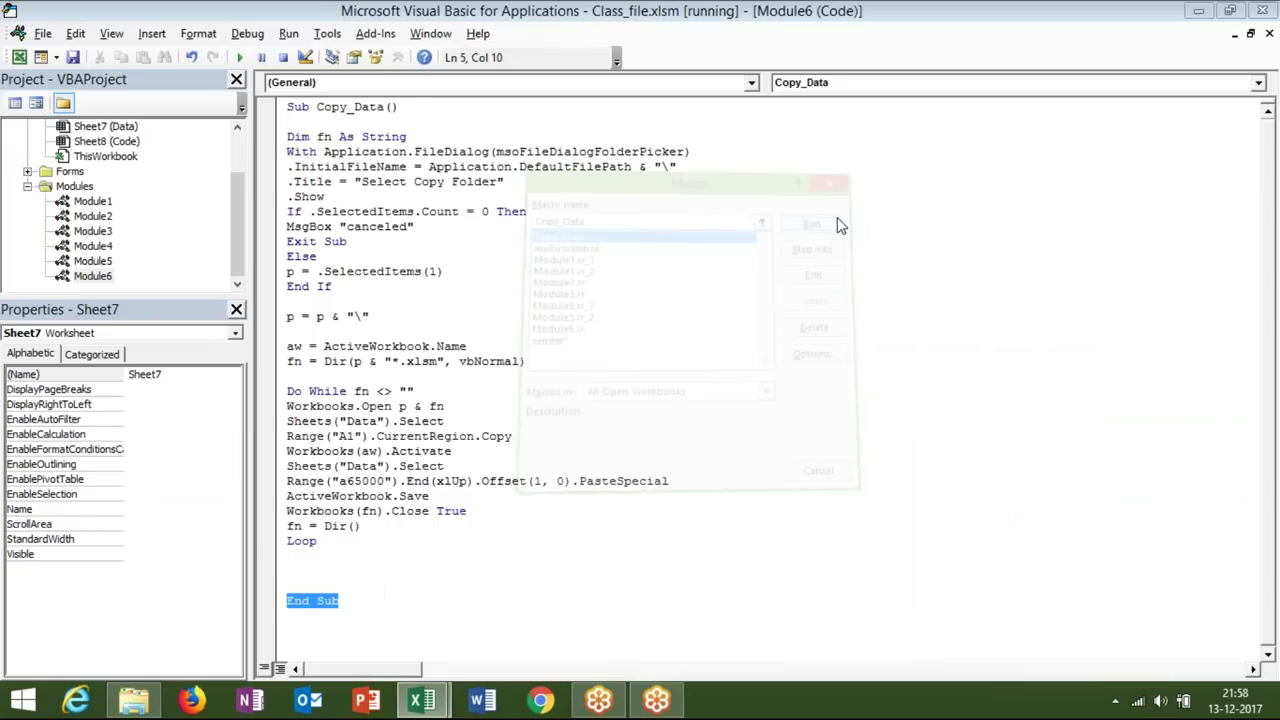
left_click(642, 420)
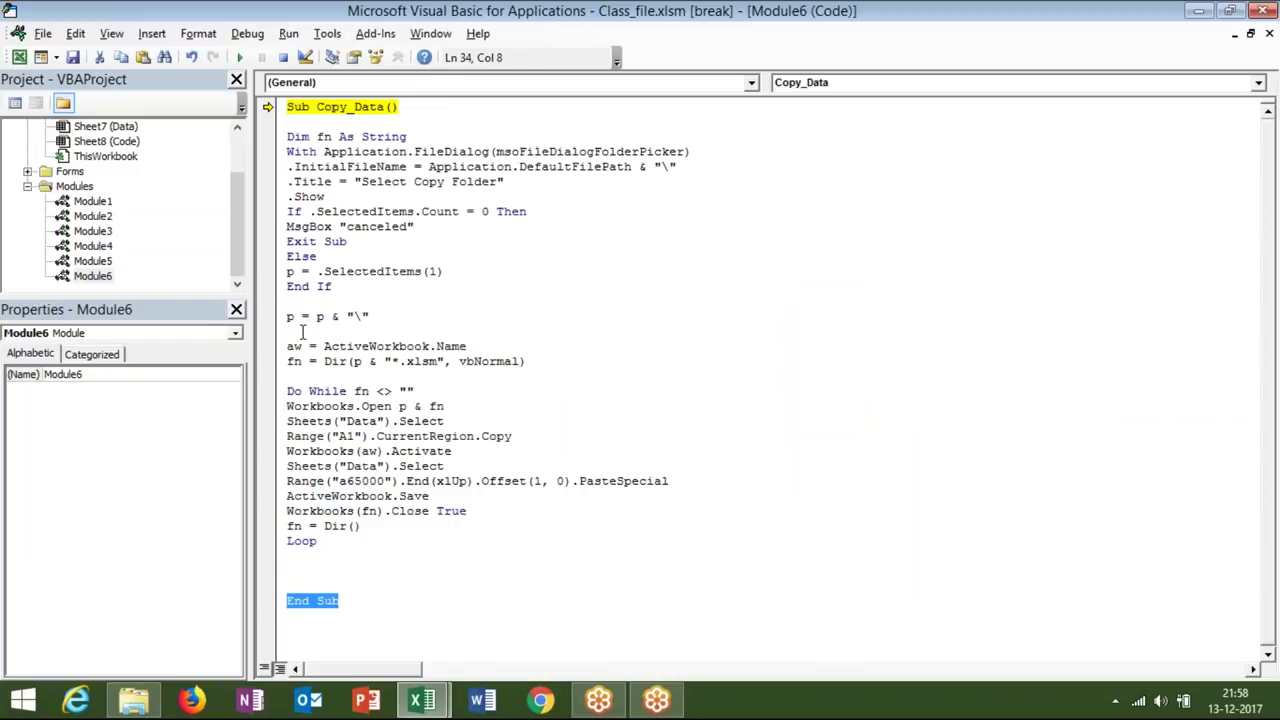
Add End With on the line after End If and reset the paused run
left_click(293, 300)
type("end with")
left_click(312, 346)
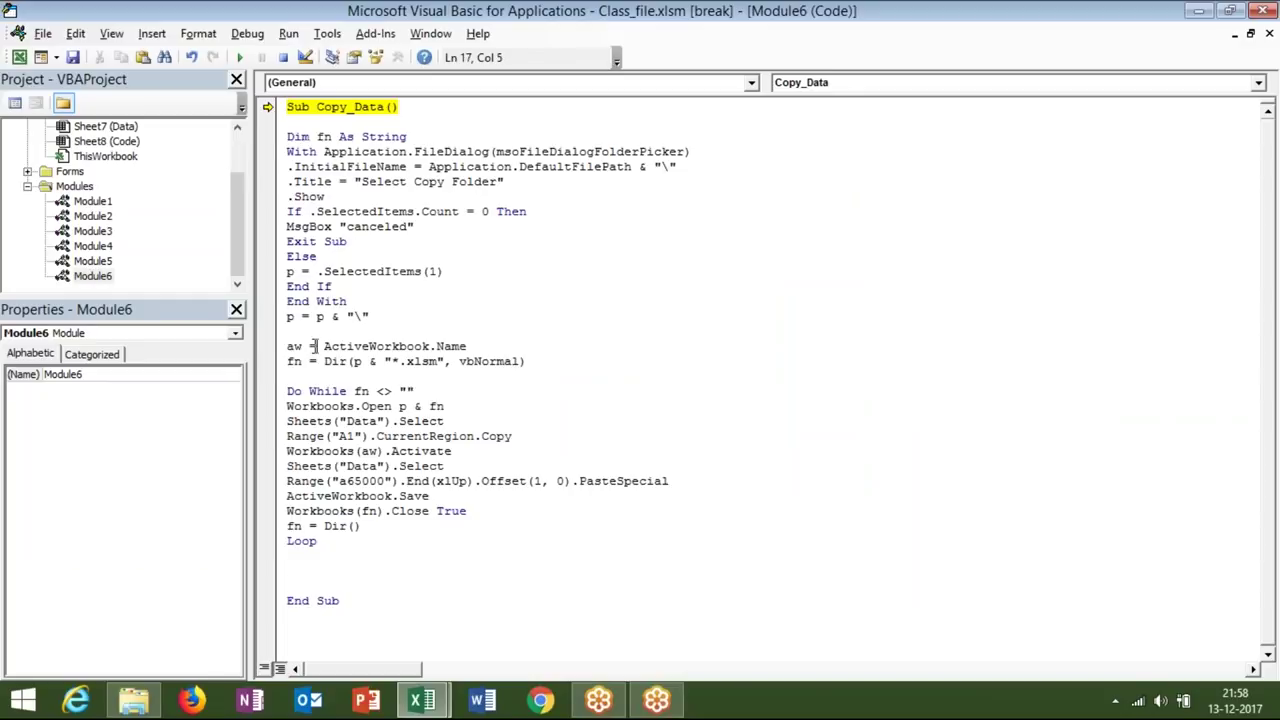
left_click(284, 57)
Run Copy_Data and pick D:\AdvExcel\Data as the copy folder
key("alt+F11")
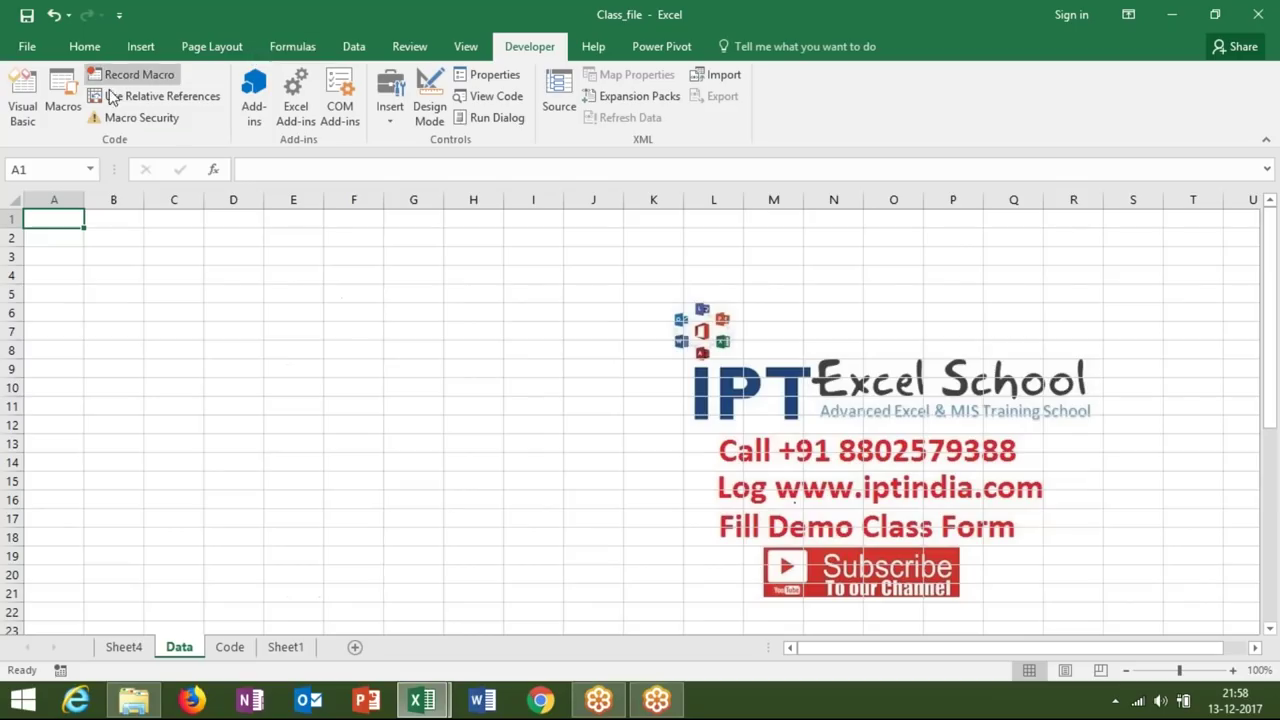
left_click(63, 113)
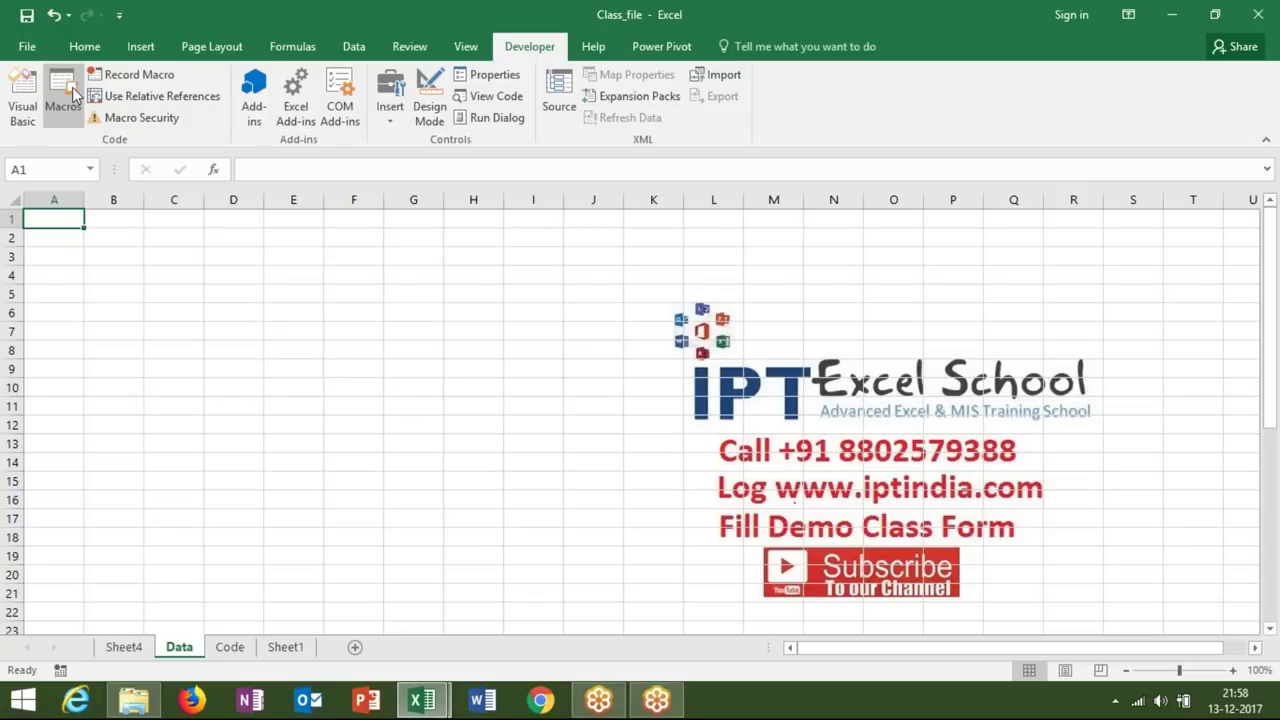
left_click(822, 226)
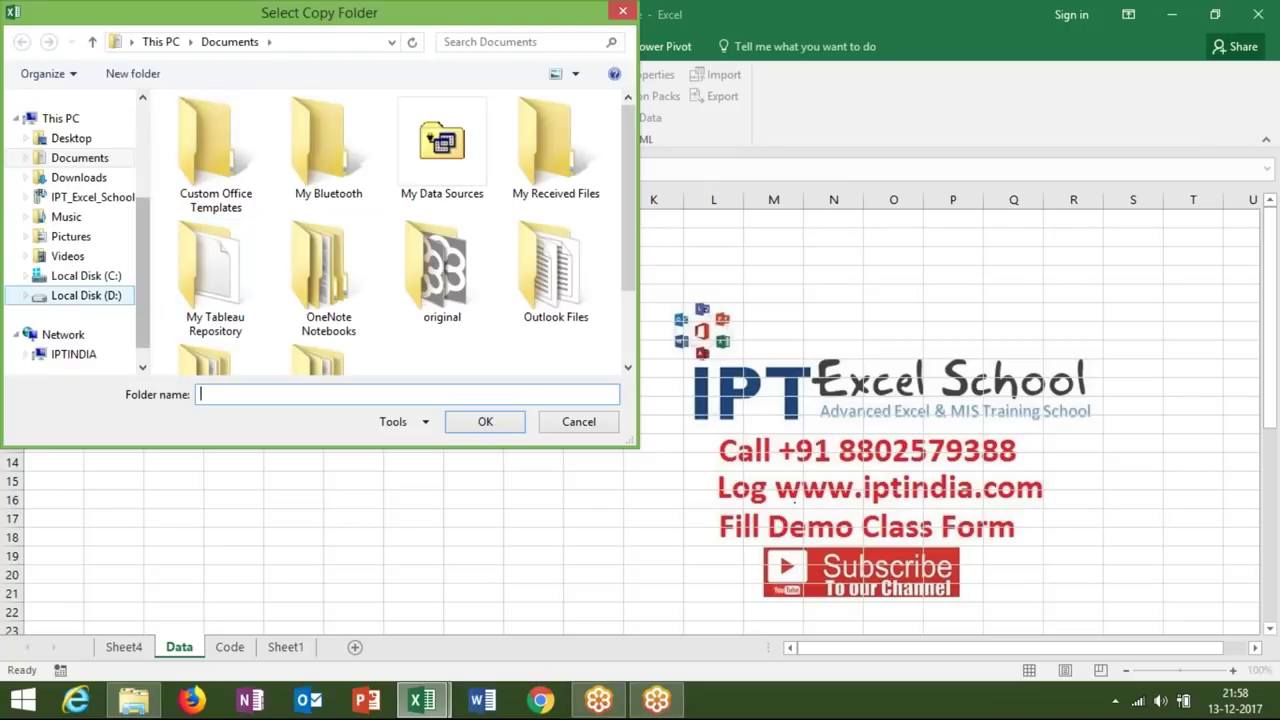
left_click(118, 302)
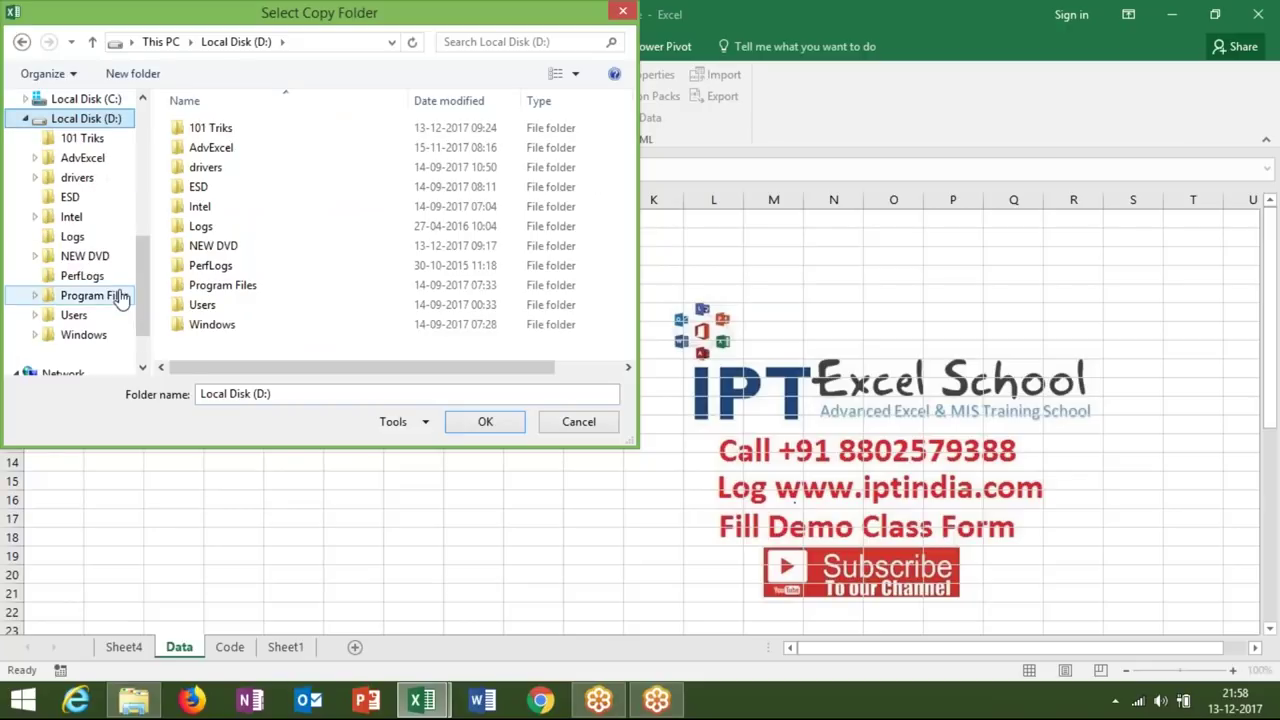
double_click(215, 148)
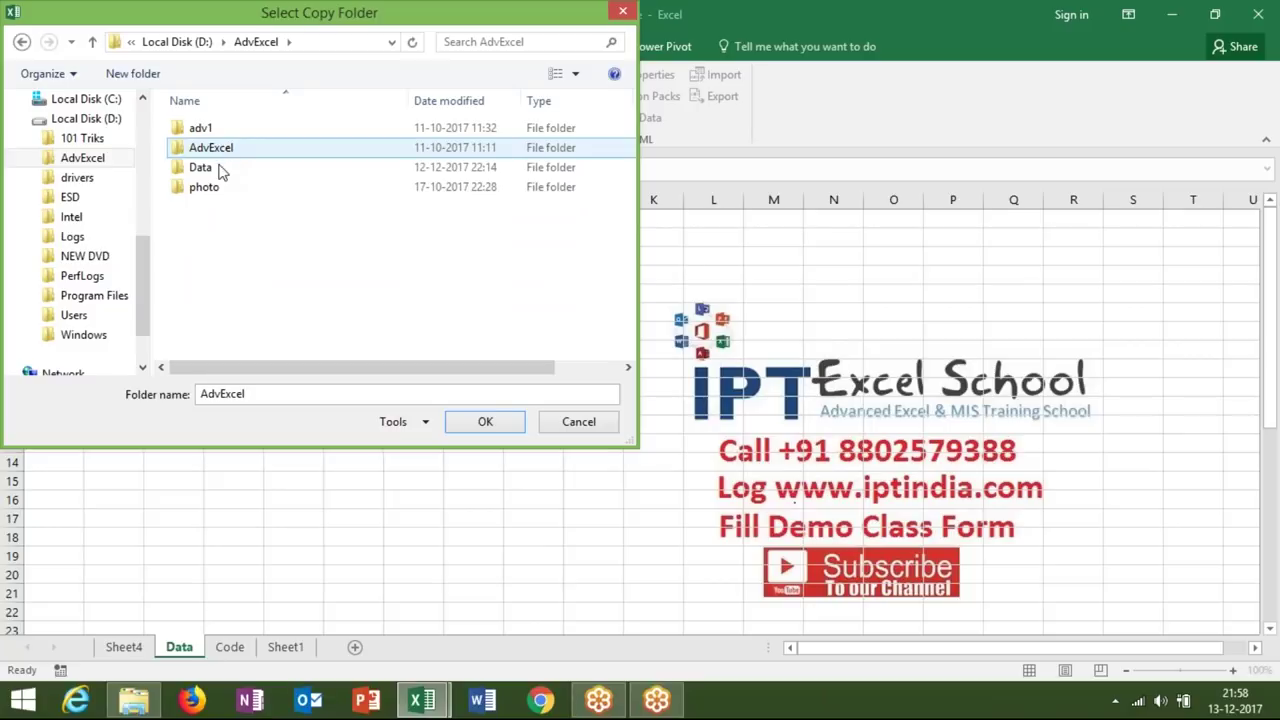
left_click(219, 169)
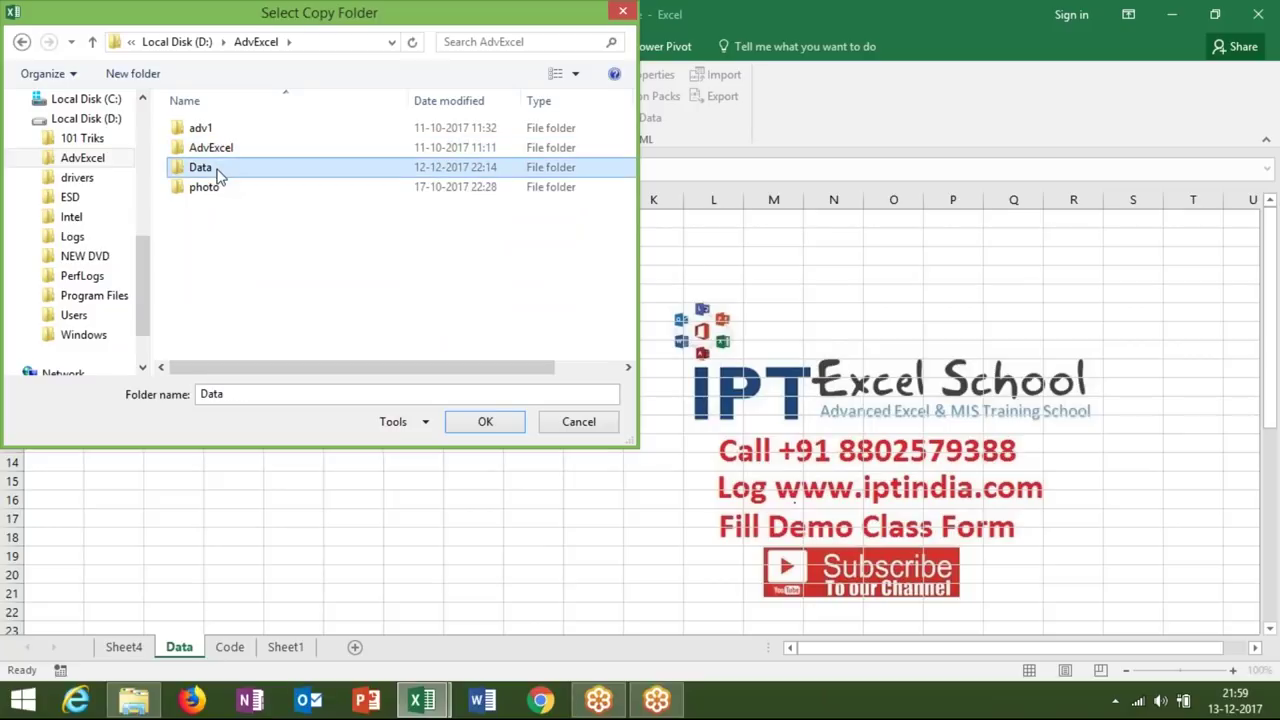
double_click(216, 170)
left_click(486, 421)
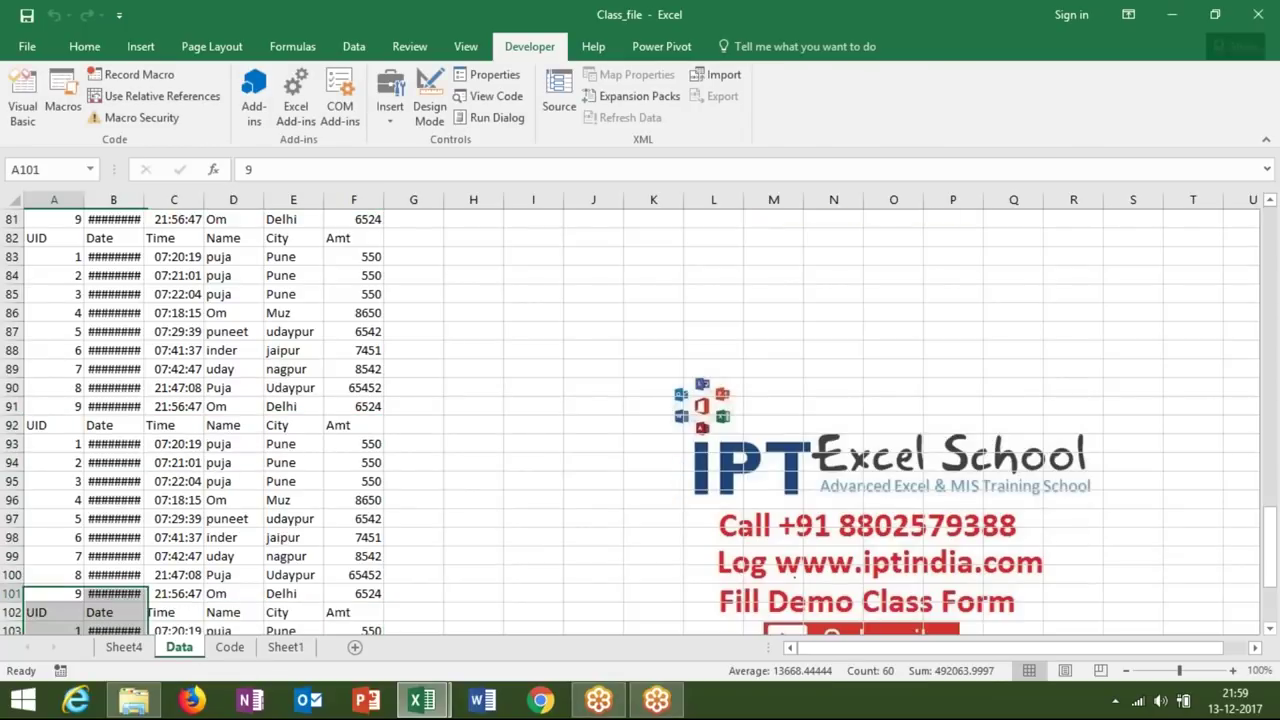
Delete the empty top row so the headers start in row 1
key("Up")
key("Up")
key("Up")
key("Up")
key("Up")
key("Up")
key("Up")
key("Up")
key("Up")
key("Up")
key("Up")
key("Up")
key("Up")
key("Up")
key("ctrl+Home")
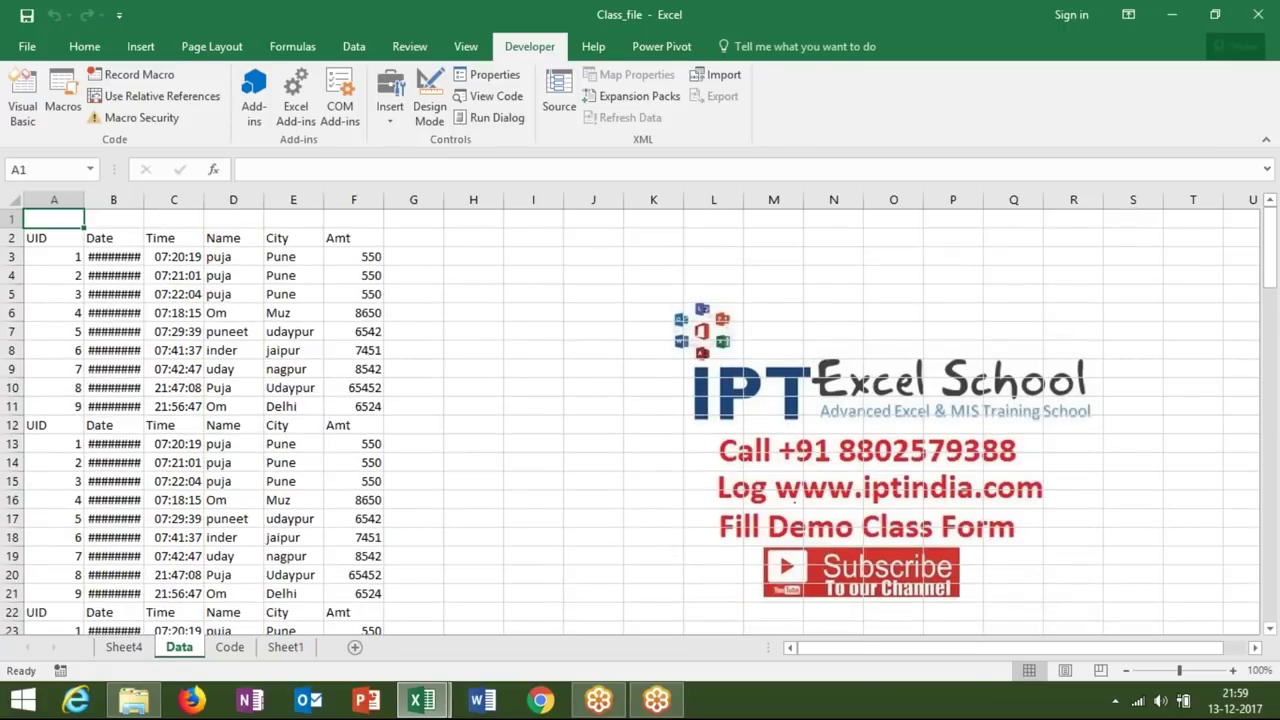
key("shift+space")
key("ctrl+minus")
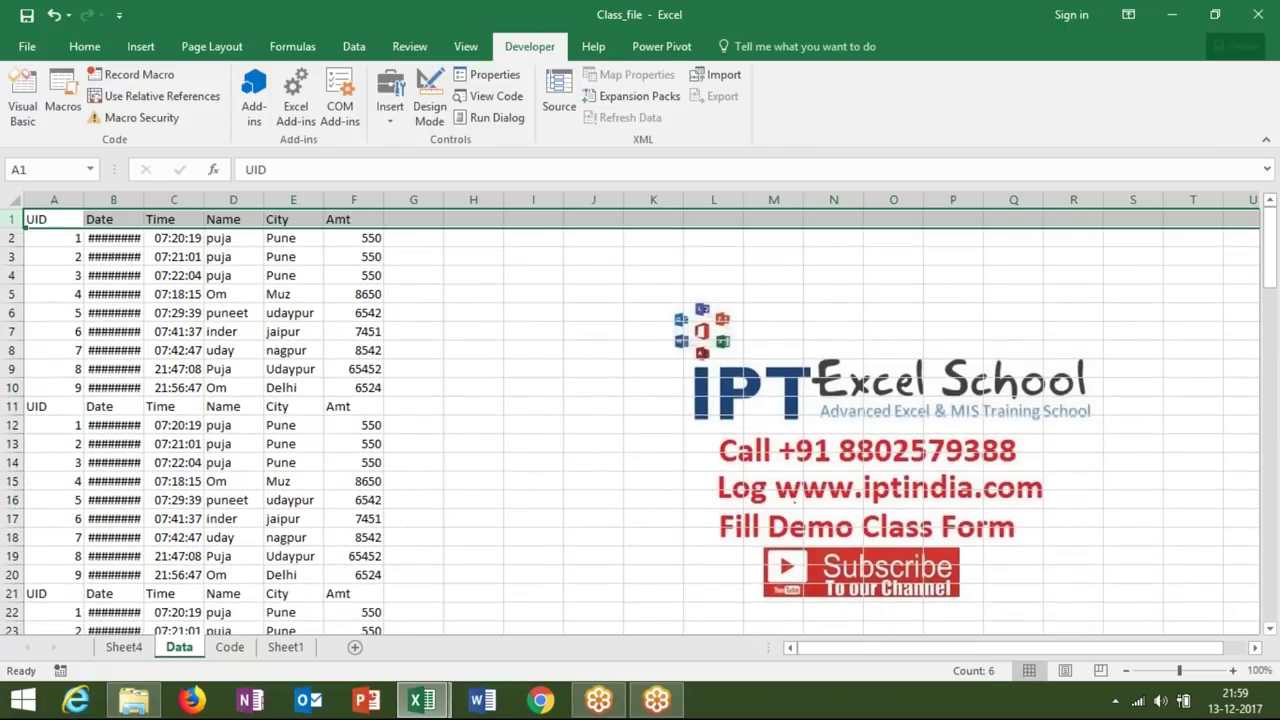
Clear all copied data rows below the UID–Amt header row
key("Down")
key("ctrl+shift+Right")
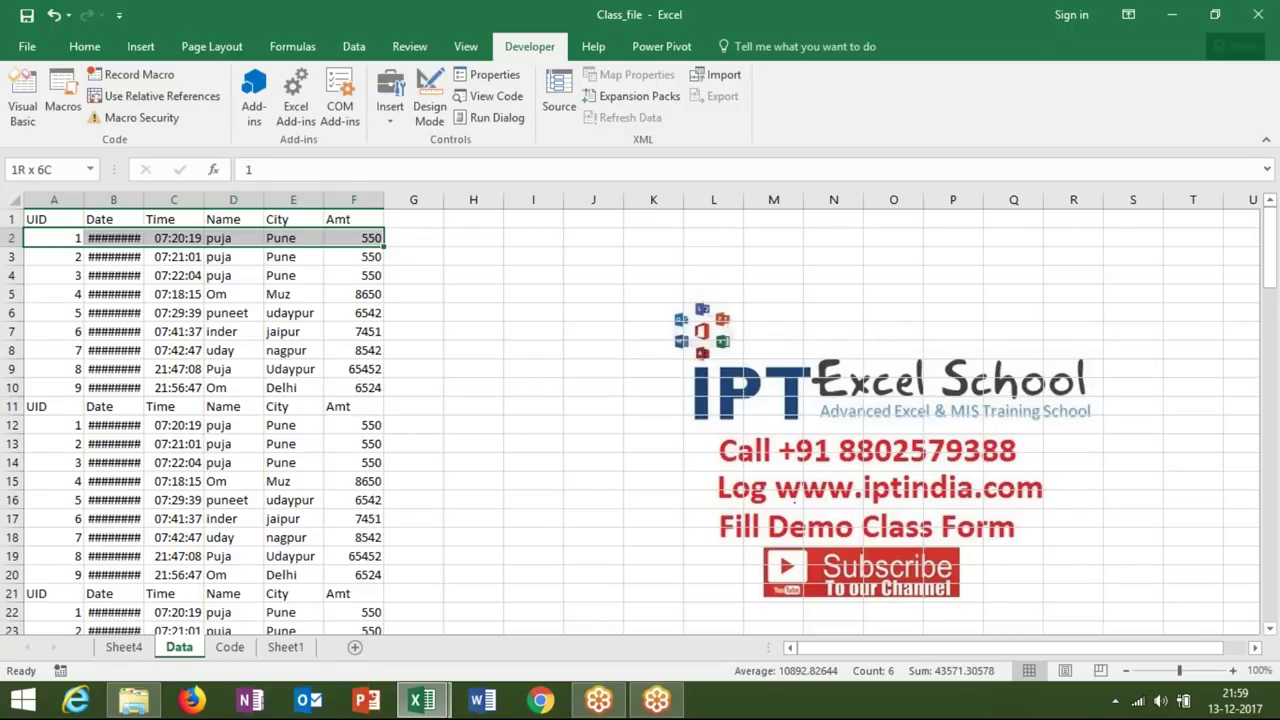
key("ctrl+shift+Down")
key("Delete")
key("ctrl+Home")
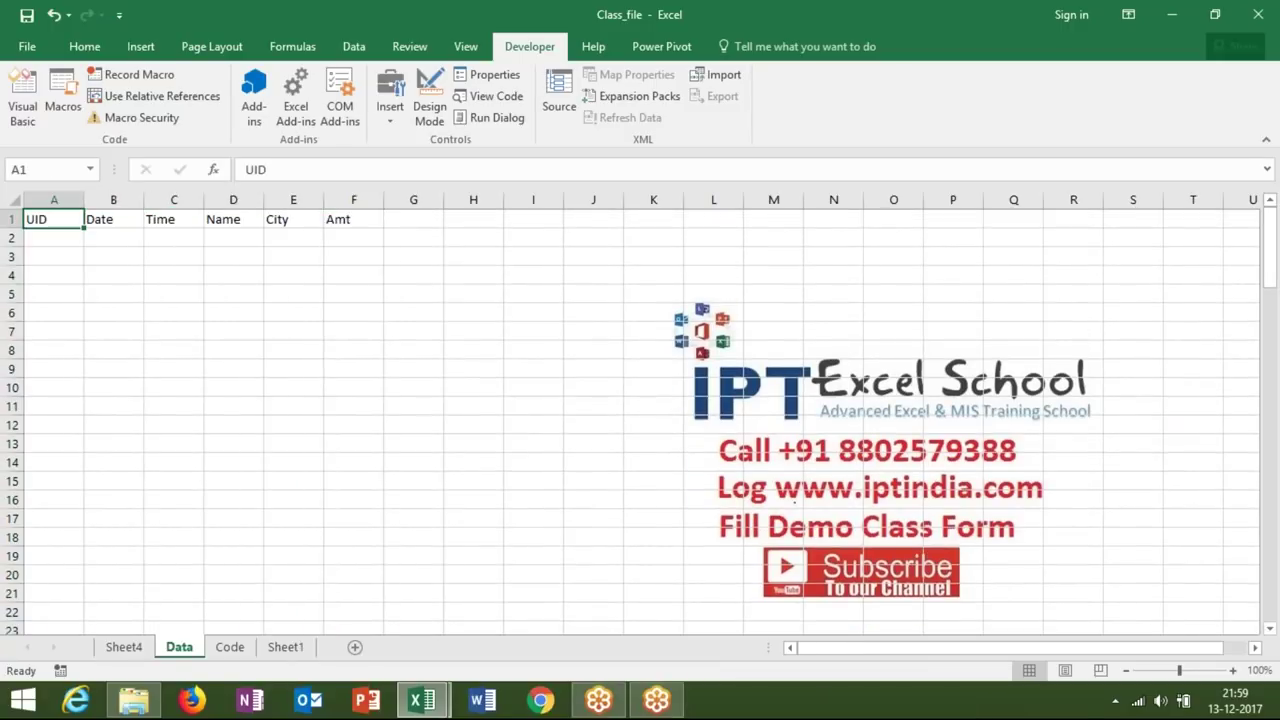
key("Right")
key("Right")
key("Right")
key("Right")
key("Right")
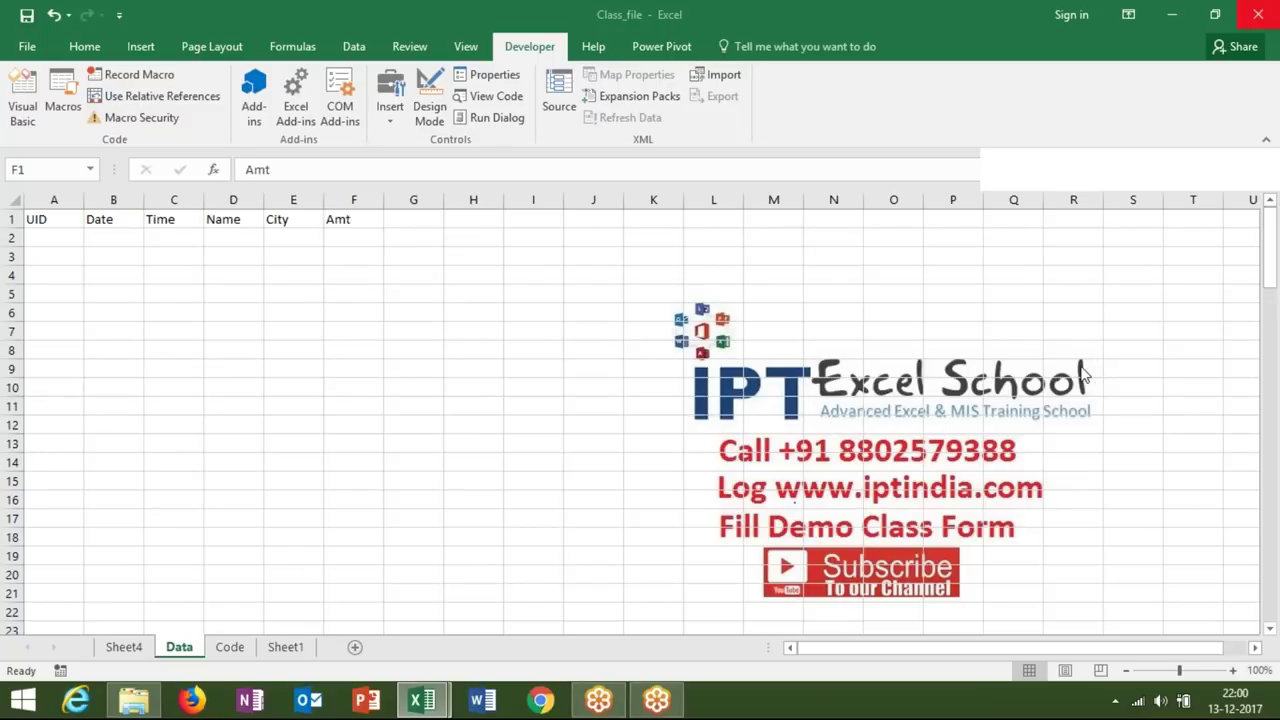
In the code editor, open a blank line above ActiveWorkbook.Save after the paste step
key("alt+Tab")
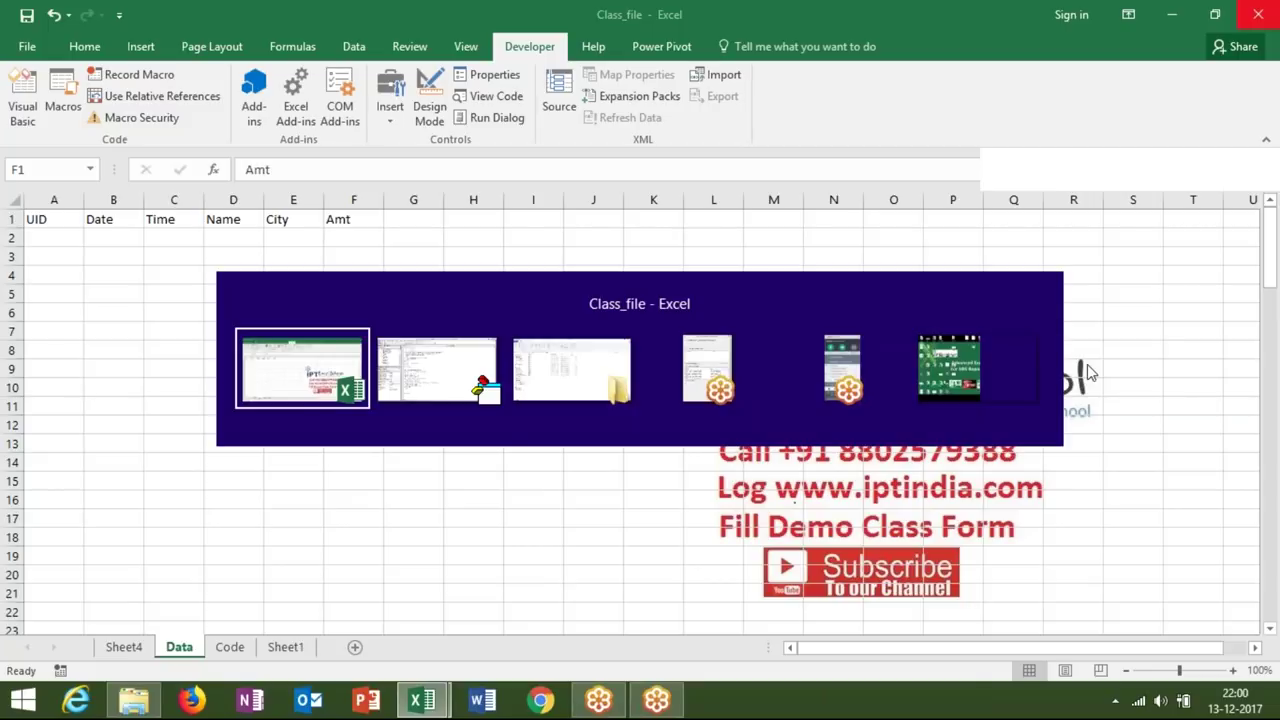
key("alt+Tab")
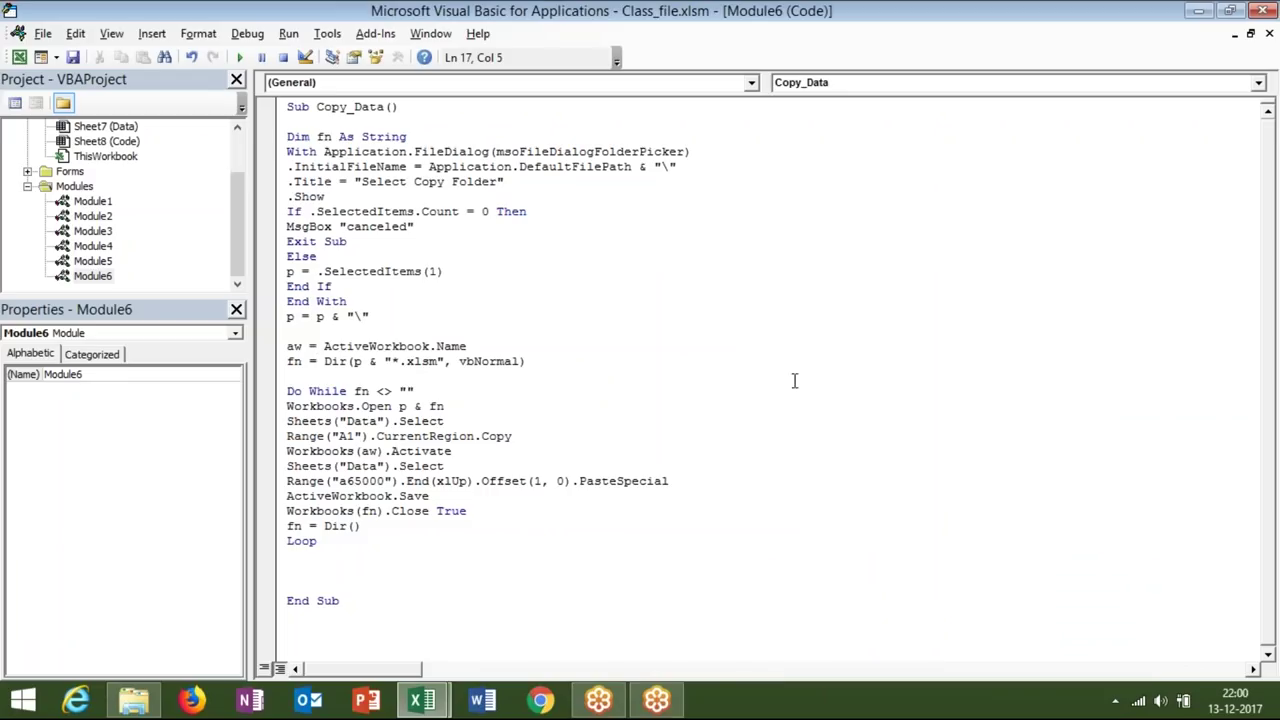
left_click(473, 315)
key("alt+F11")
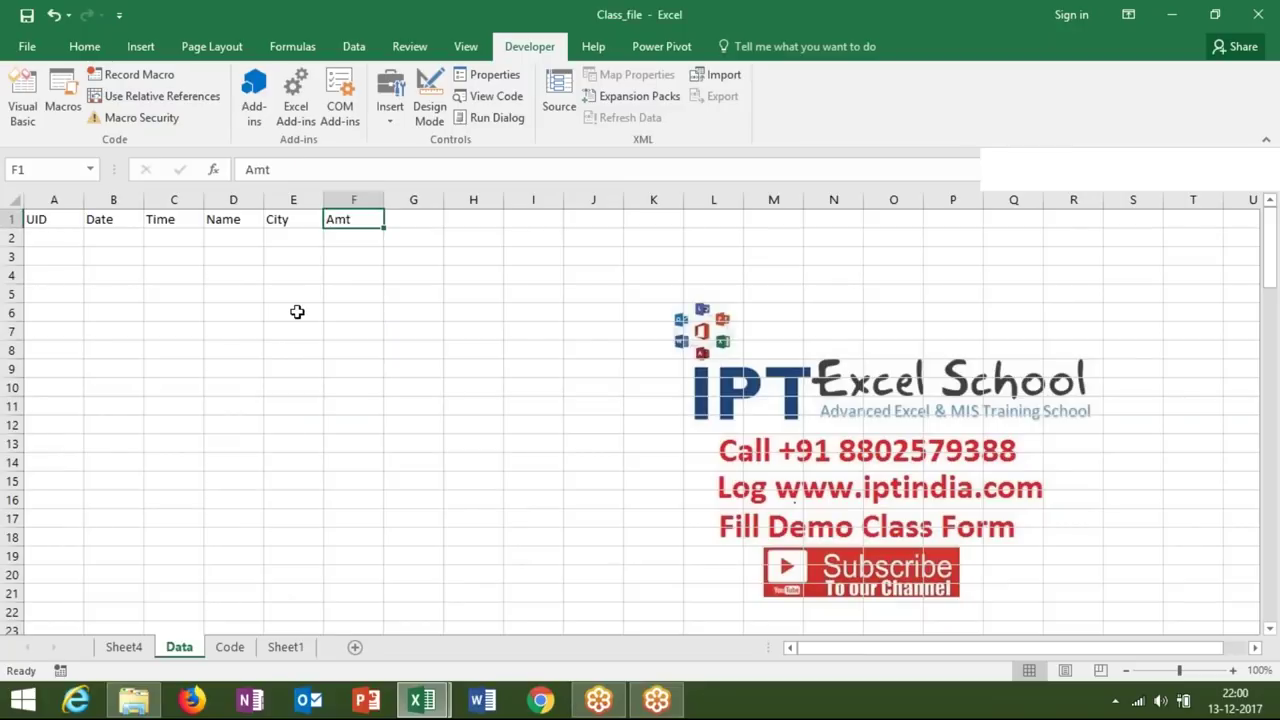
key("alt+F11")
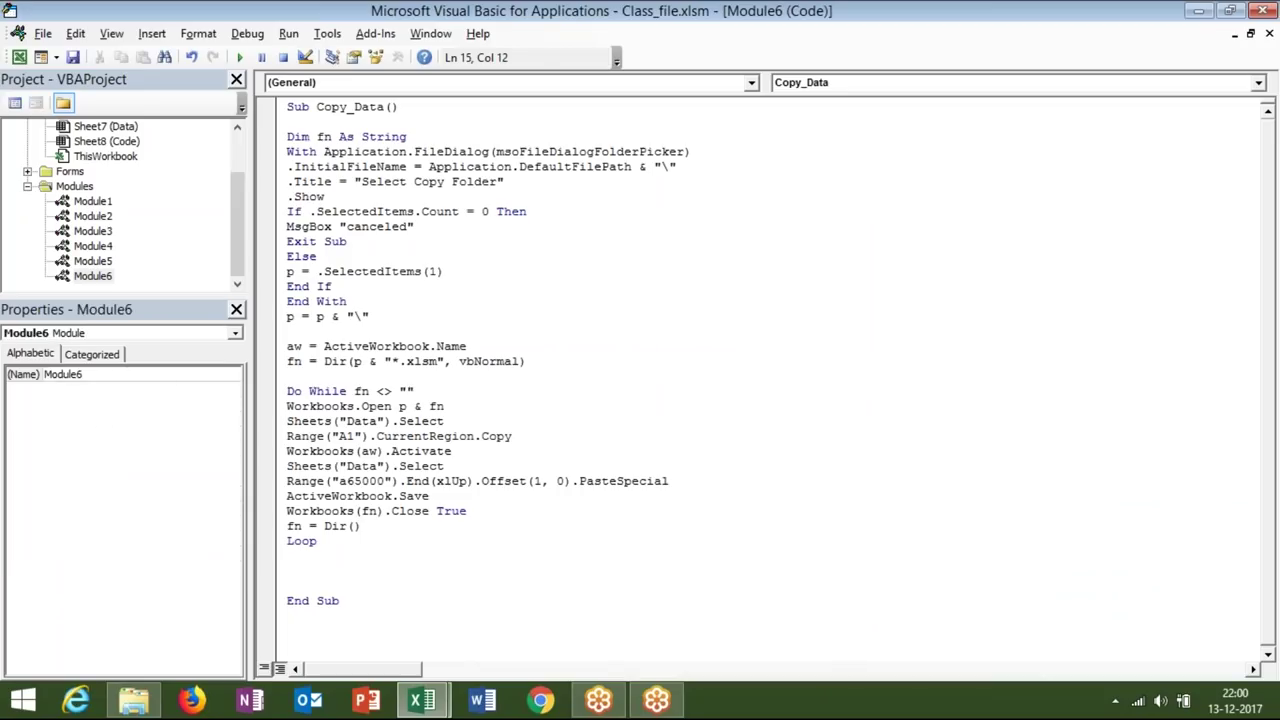
left_click(289, 515)
left_click(288, 496)
key("Return")
key("Up")
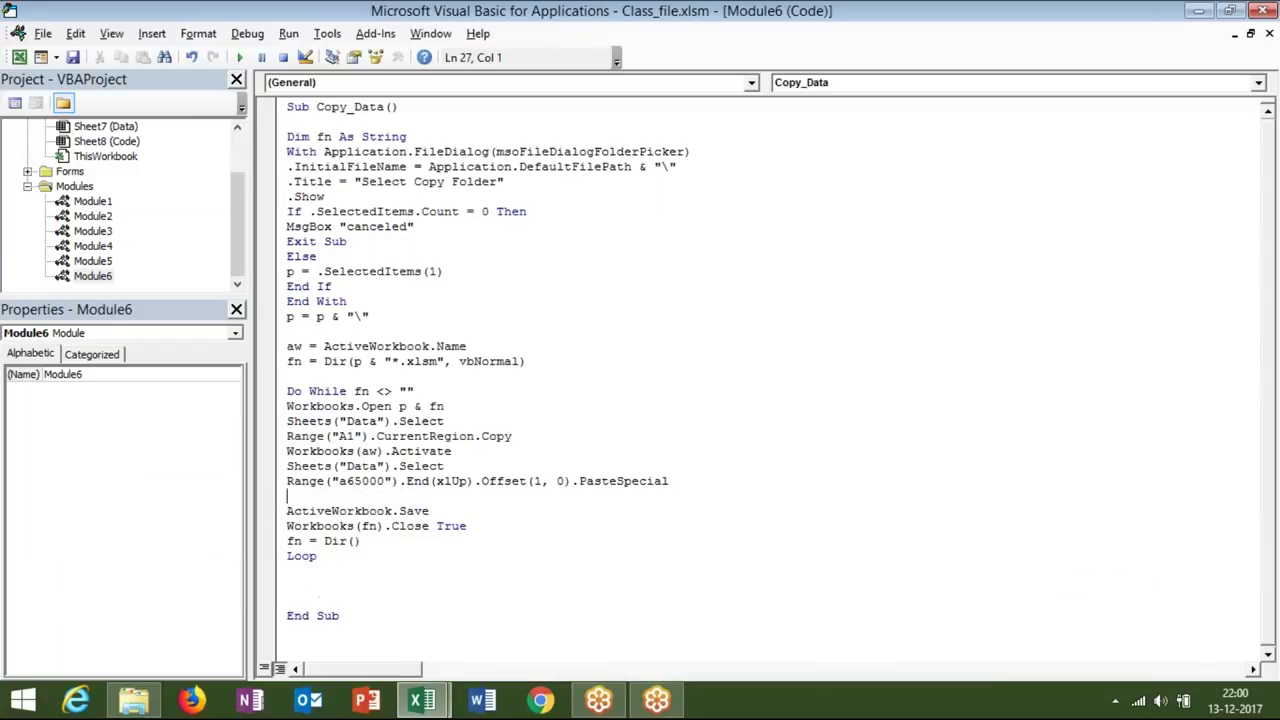
Enter ActiveCell.EntireRow.Delete on the new line and return to the Data sheet
type("activecell")
type(".en")
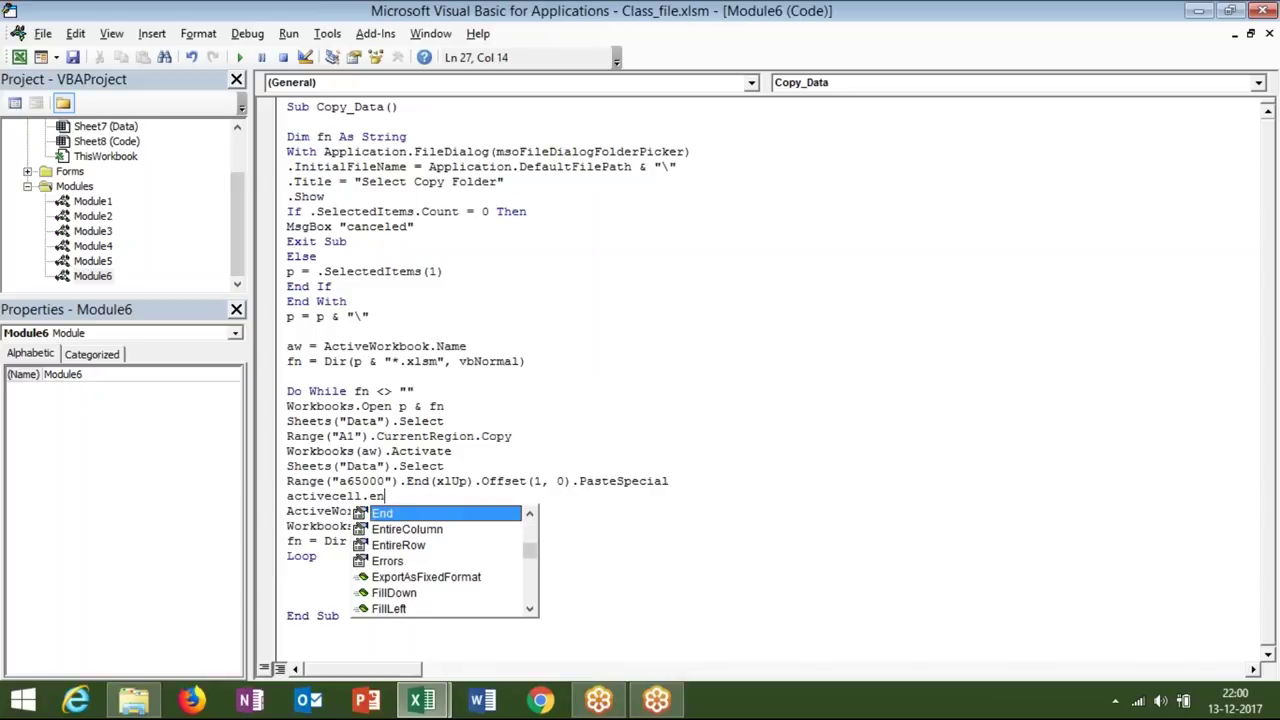
type("t")
key("Down")
key("Tab")
type(".de")
key("Tab")
left_click(310, 525)
key("alt+F11")
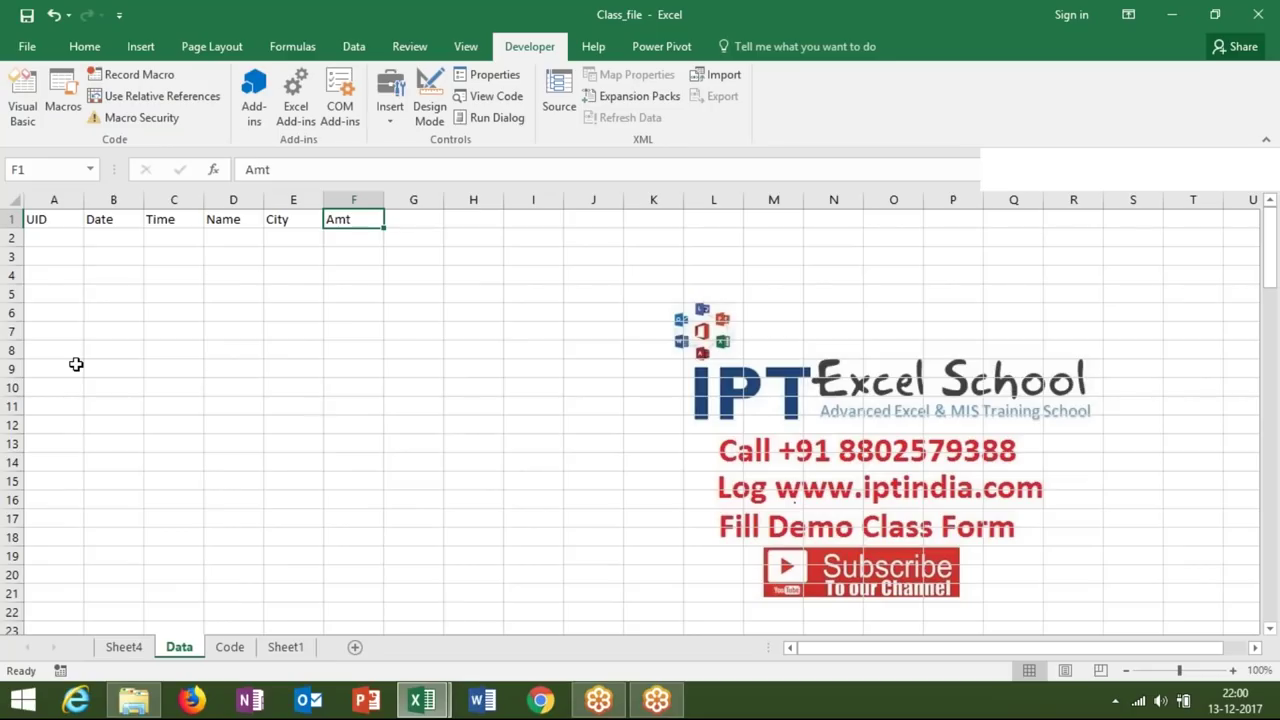
Select cell A2, then row 2, then header cells A1:E1 on the Data sheet
left_click(46, 240)
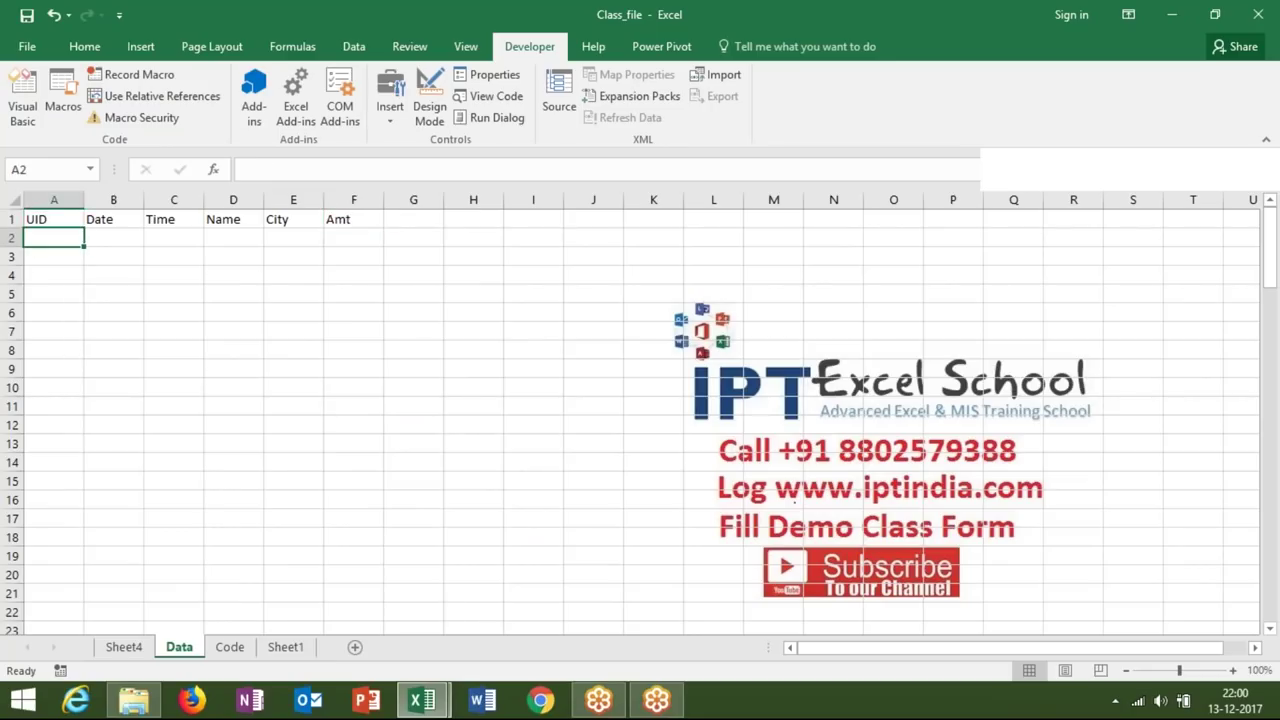
left_click(12, 238)
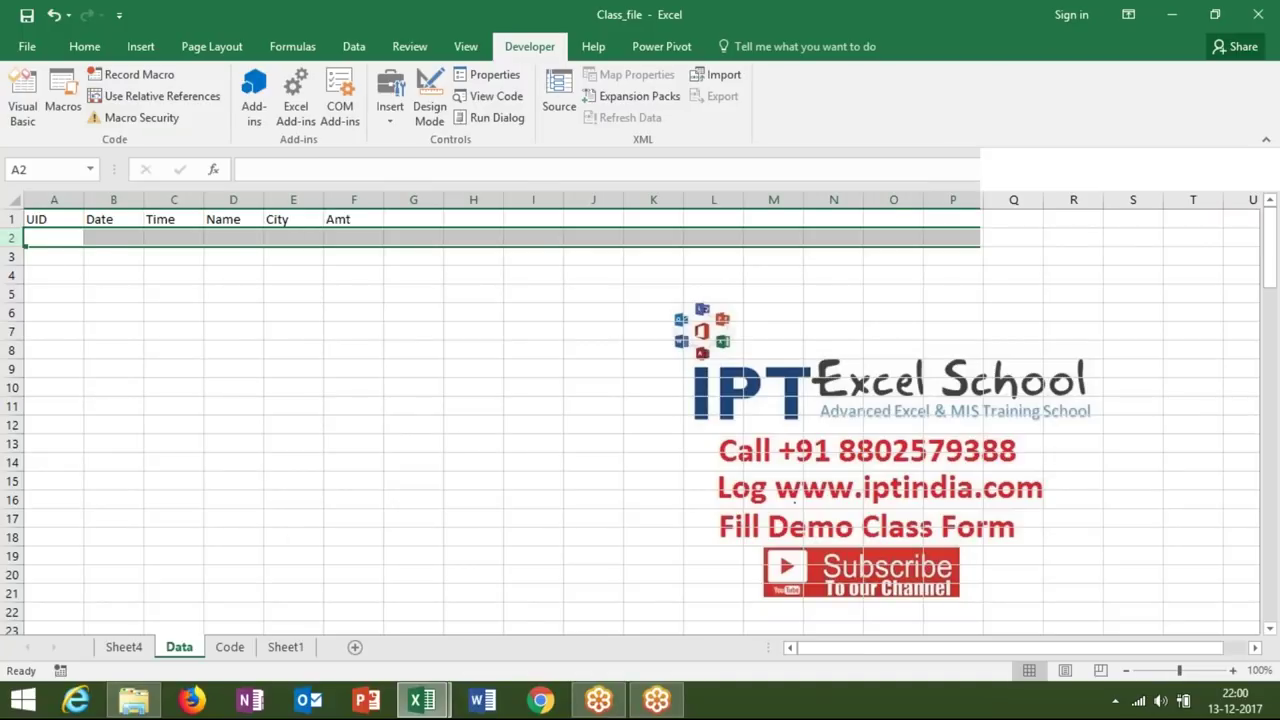
left_click(50, 220)
left_click_drag(89, 220, 305, 222)
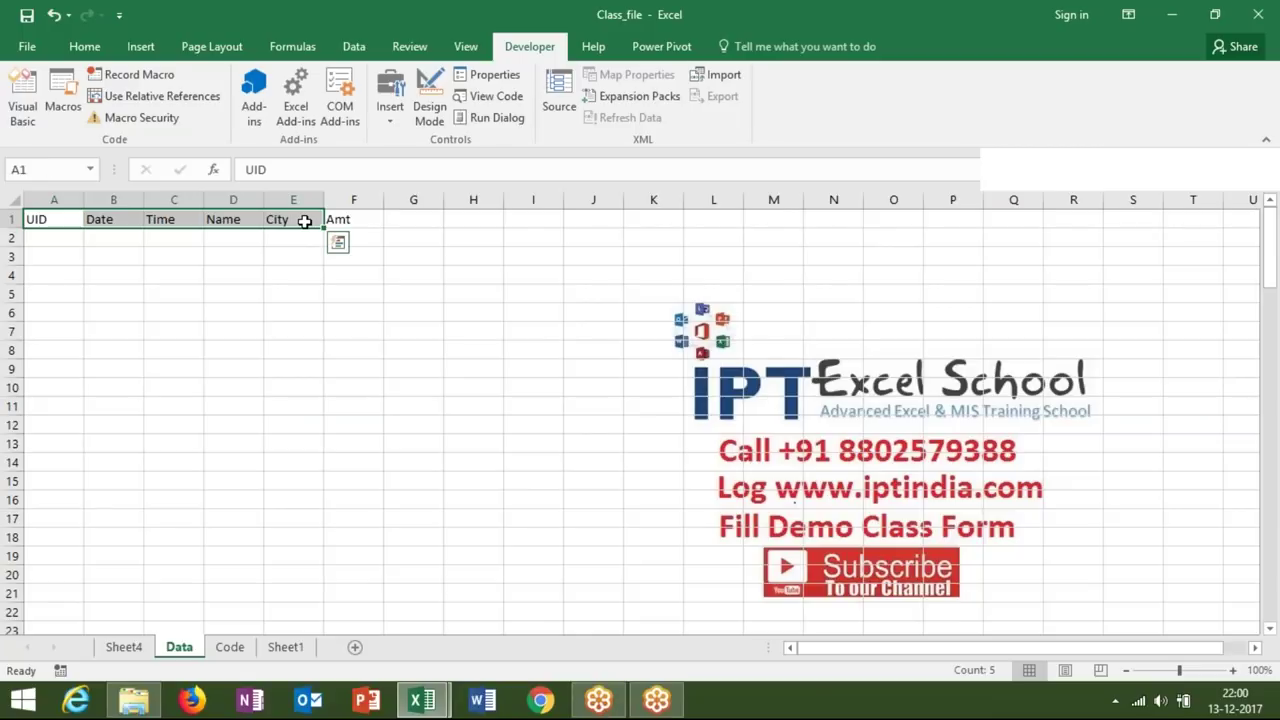
Switch to the VBA editor and highlight the Do While file loop
key("alt+F11")
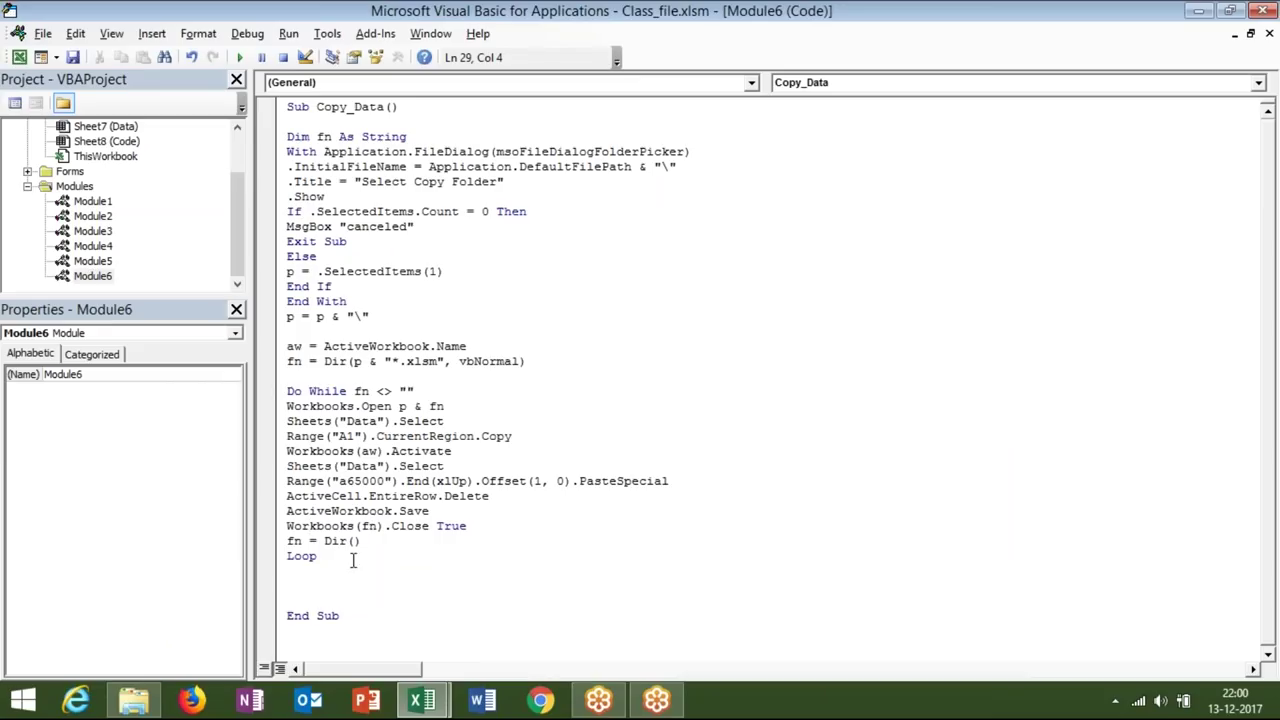
left_click_drag(316, 556, 280, 383)
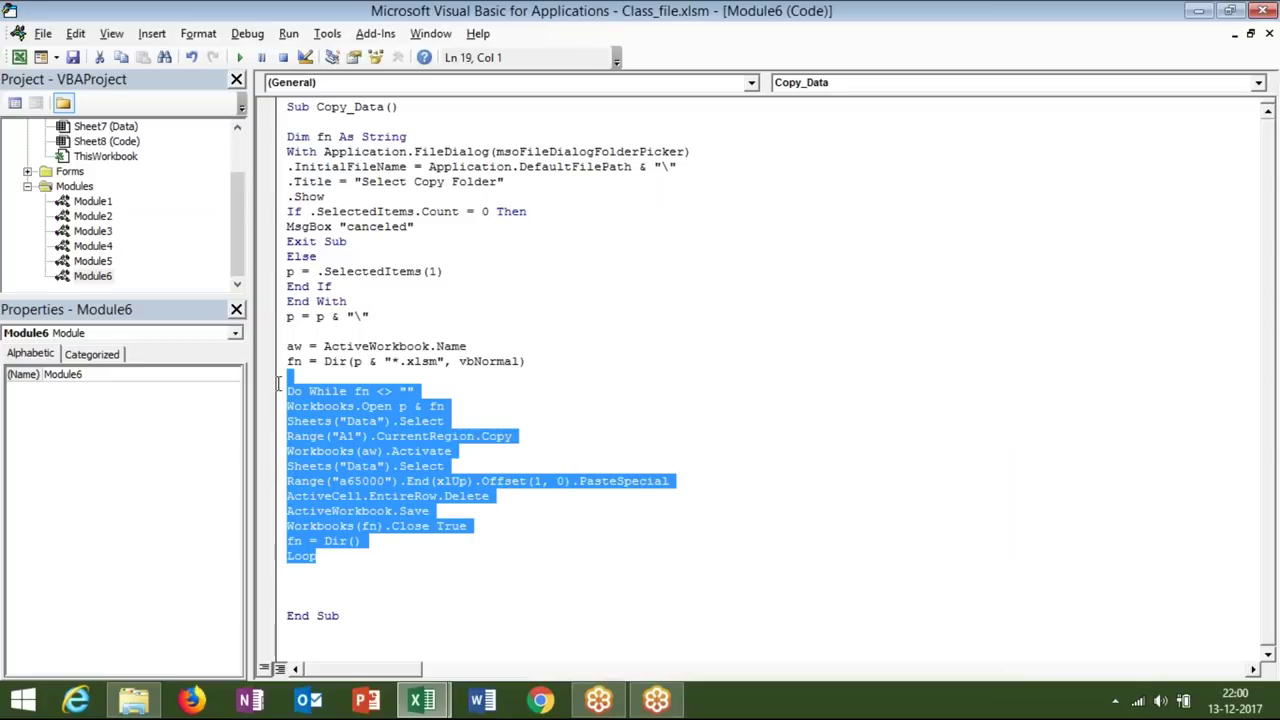
left_click(384, 330)
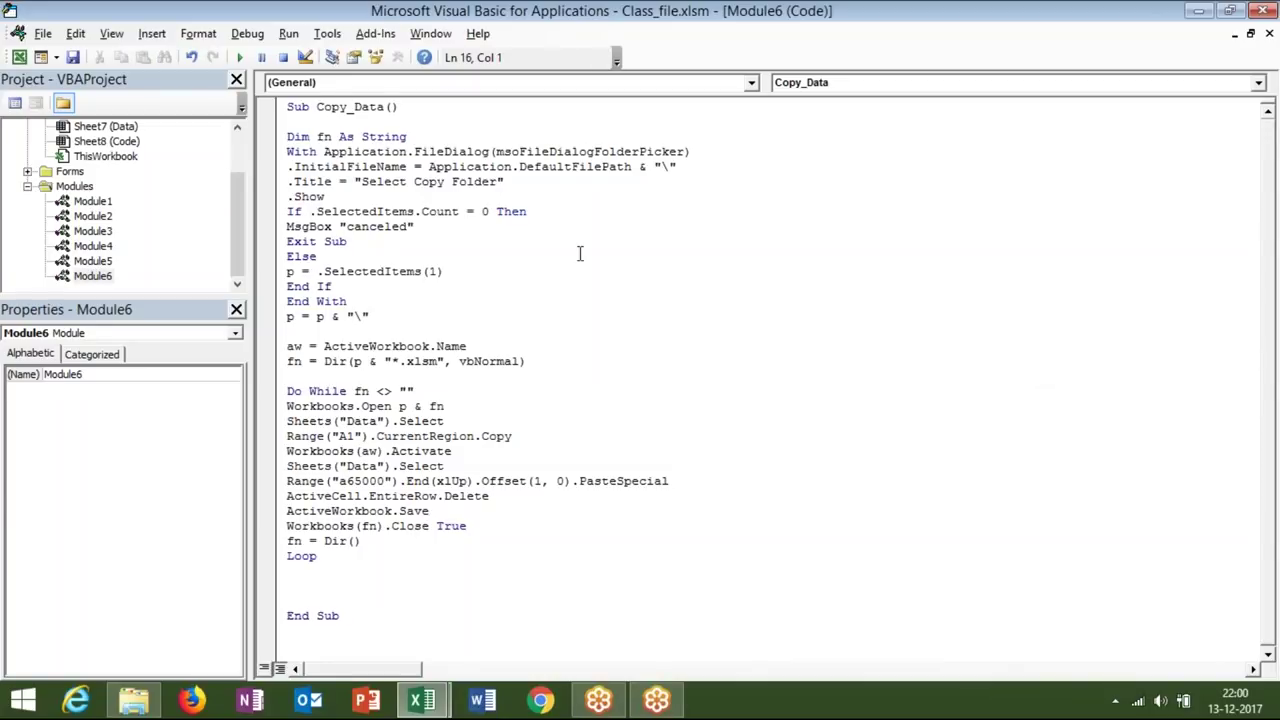
Highlight parts of the folder-picker block, from Dim fn As String to End With
left_click(363, 300)
mouse_move(363, 300)
left_mouse_down()
mouse_move(290, 211)
mouse_move(285, 143)
left_mouse_up()
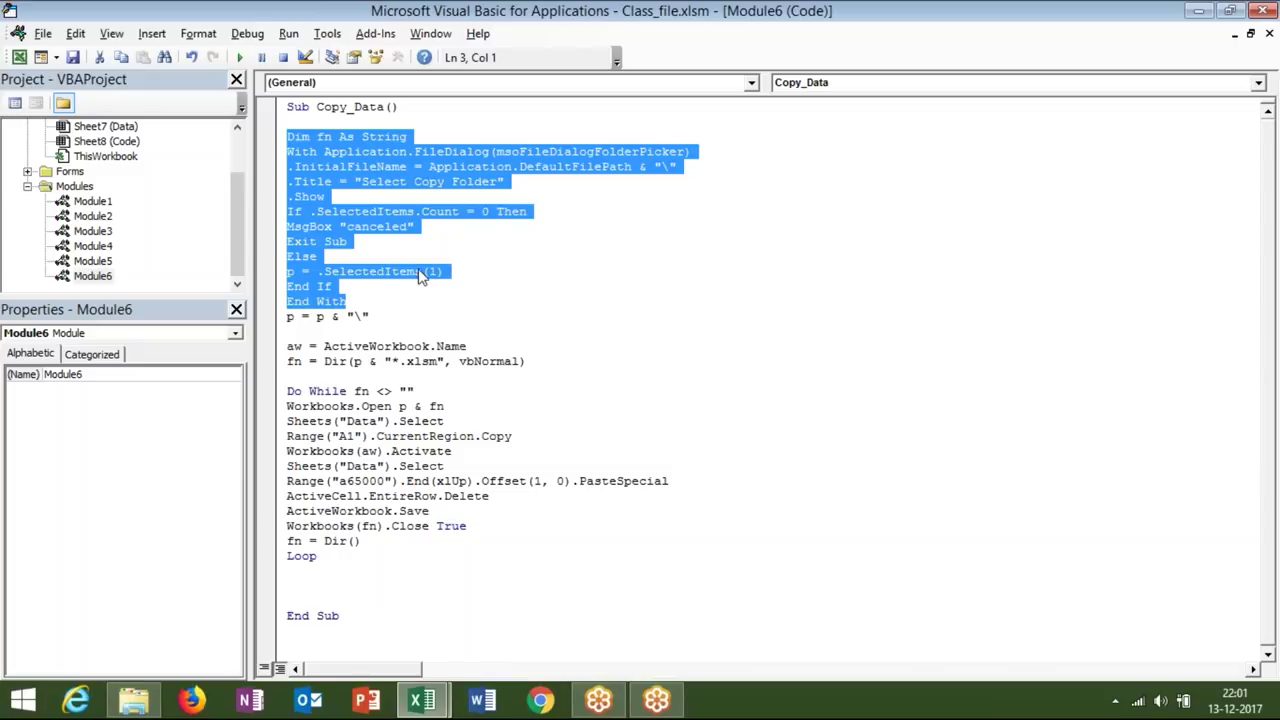
left_click(372, 302)
left_click_drag(372, 302, 317, 271)
left_click_drag(290, 215, 268, 140)
double_click(356, 272)
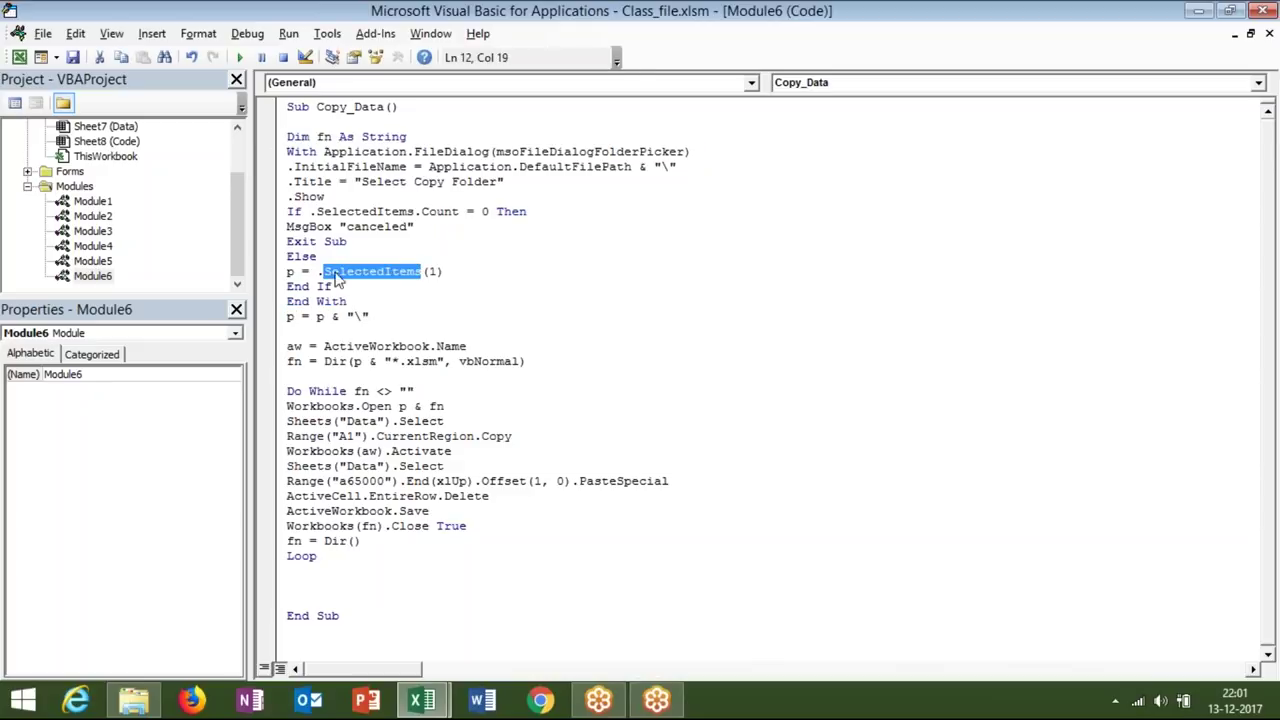
left_click_drag(296, 272, 283, 271)
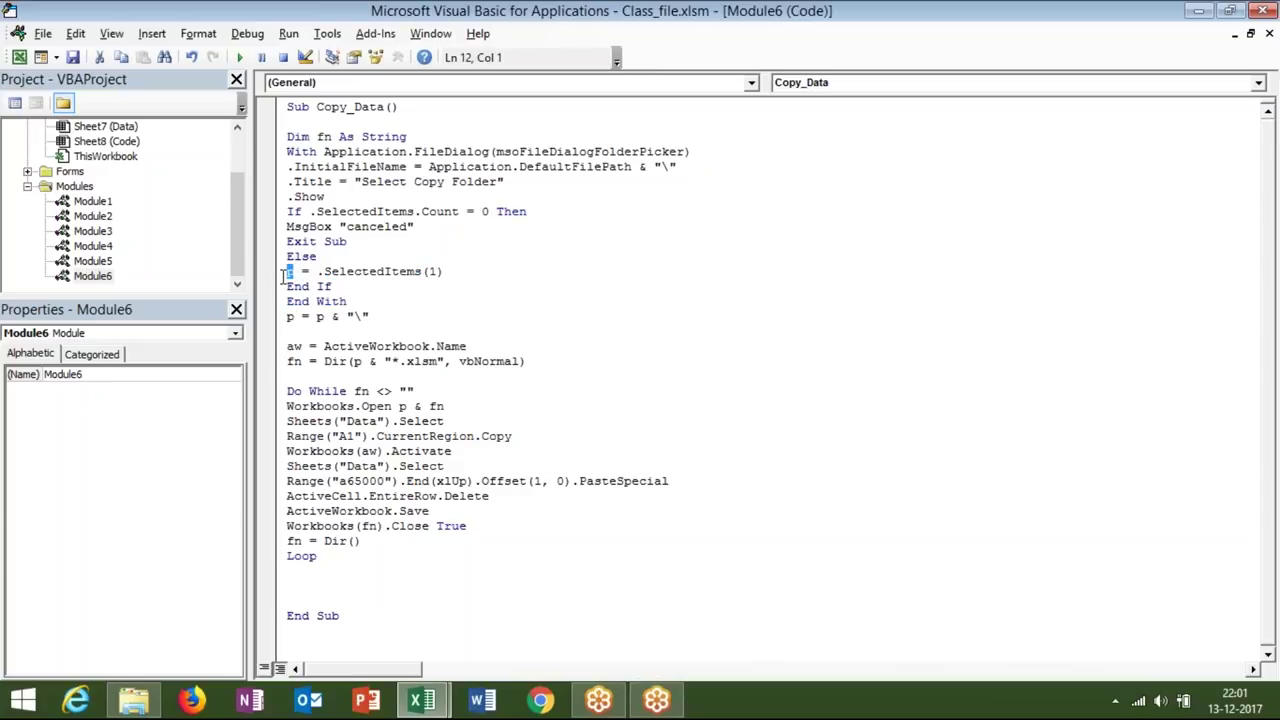
left_click(295, 275)
Select the whole Copy_Data macro from Sub to End Sub and copy it
left_click(359, 374)
double_click(358, 364)
left_click_drag(440, 603, 165, 75)
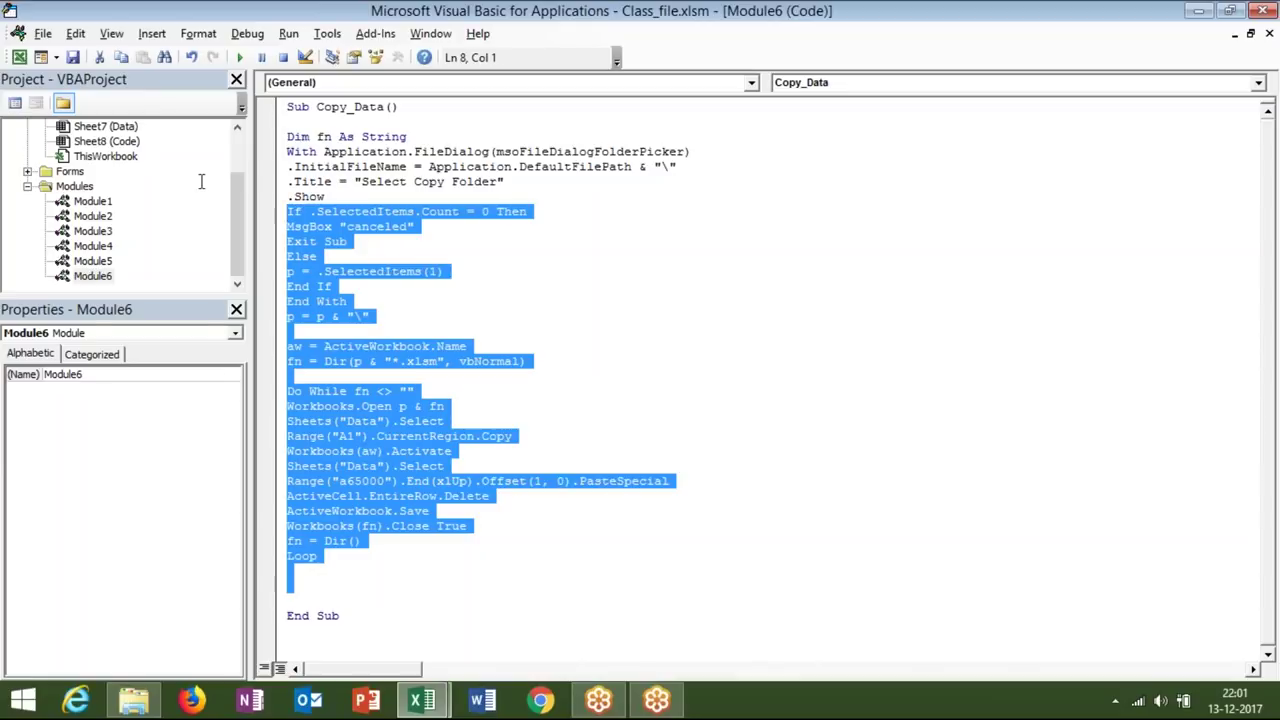
key("ctrl+c")
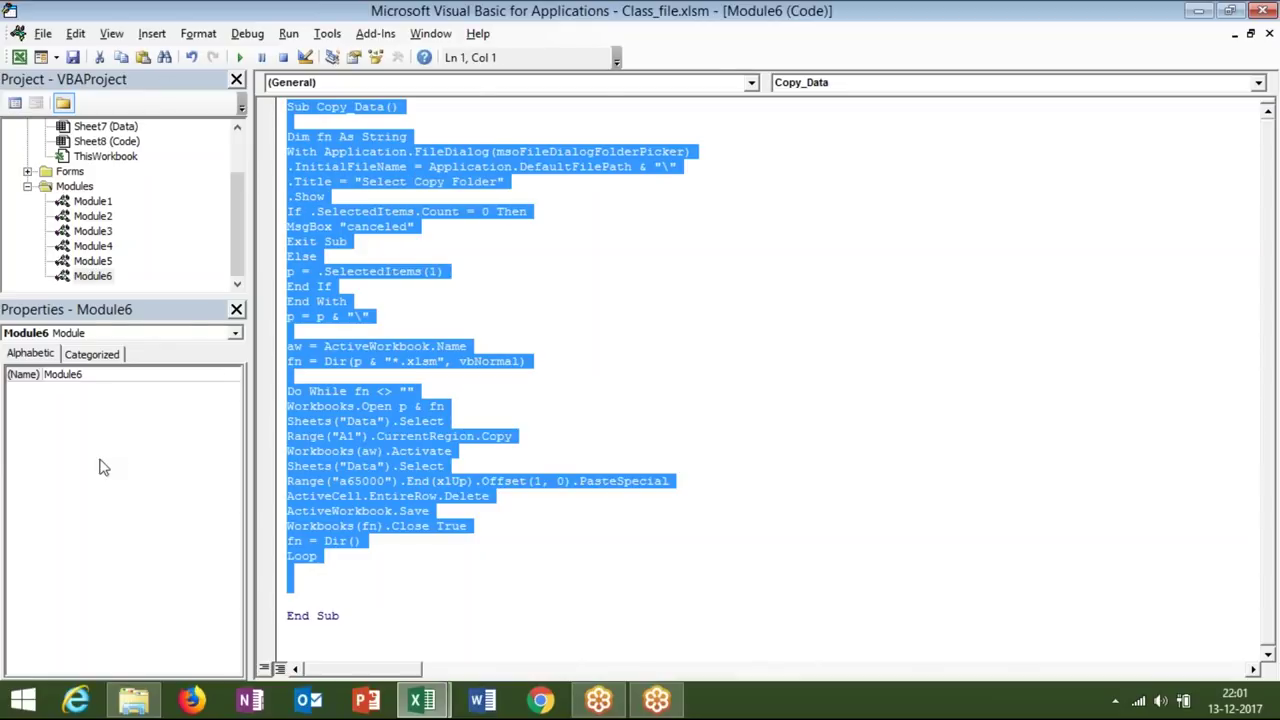
mouse_move(421, 700)
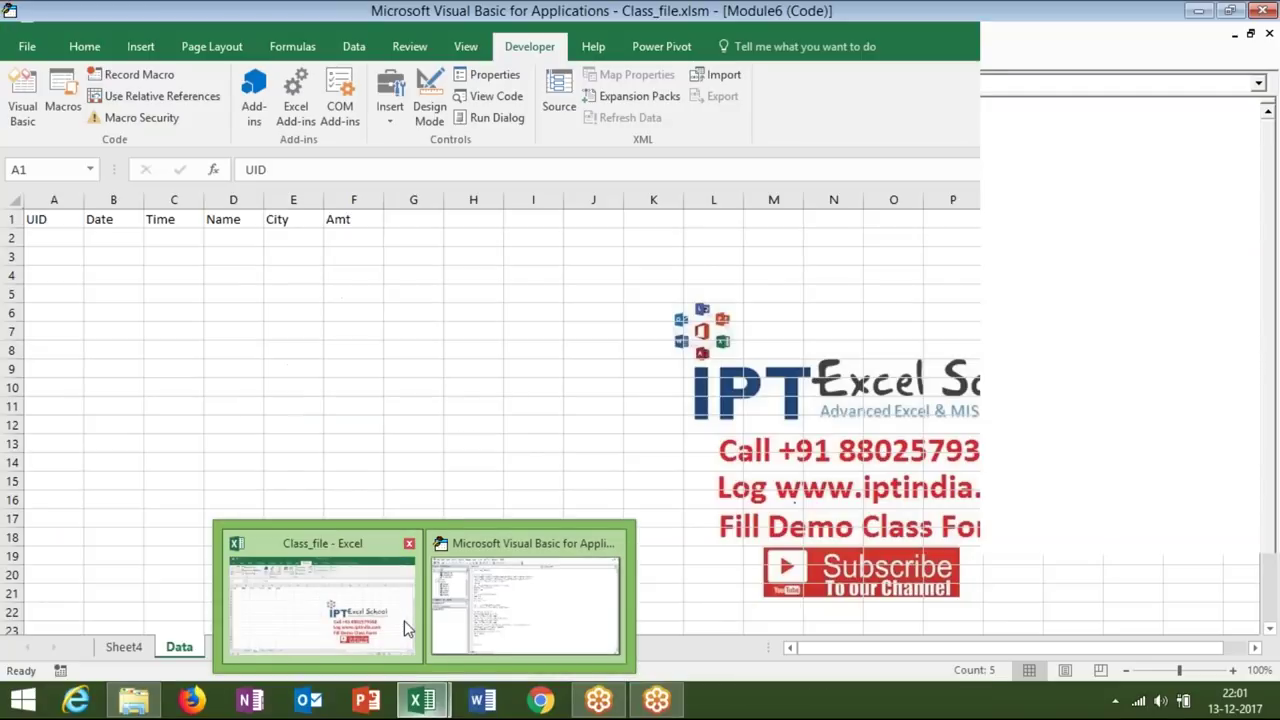
Paste the copied macro code into the Data sheet starting at cell F5
left_click(407, 628)
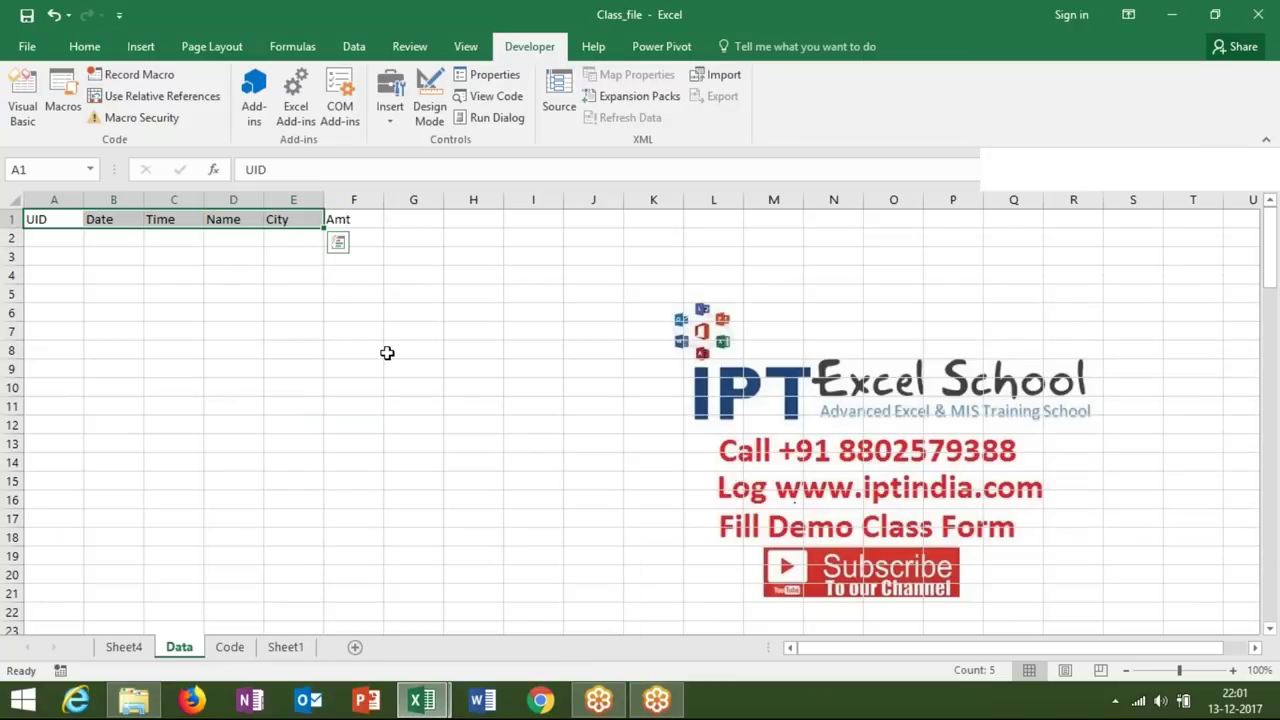
left_click(364, 293)
key("ctrl+v")
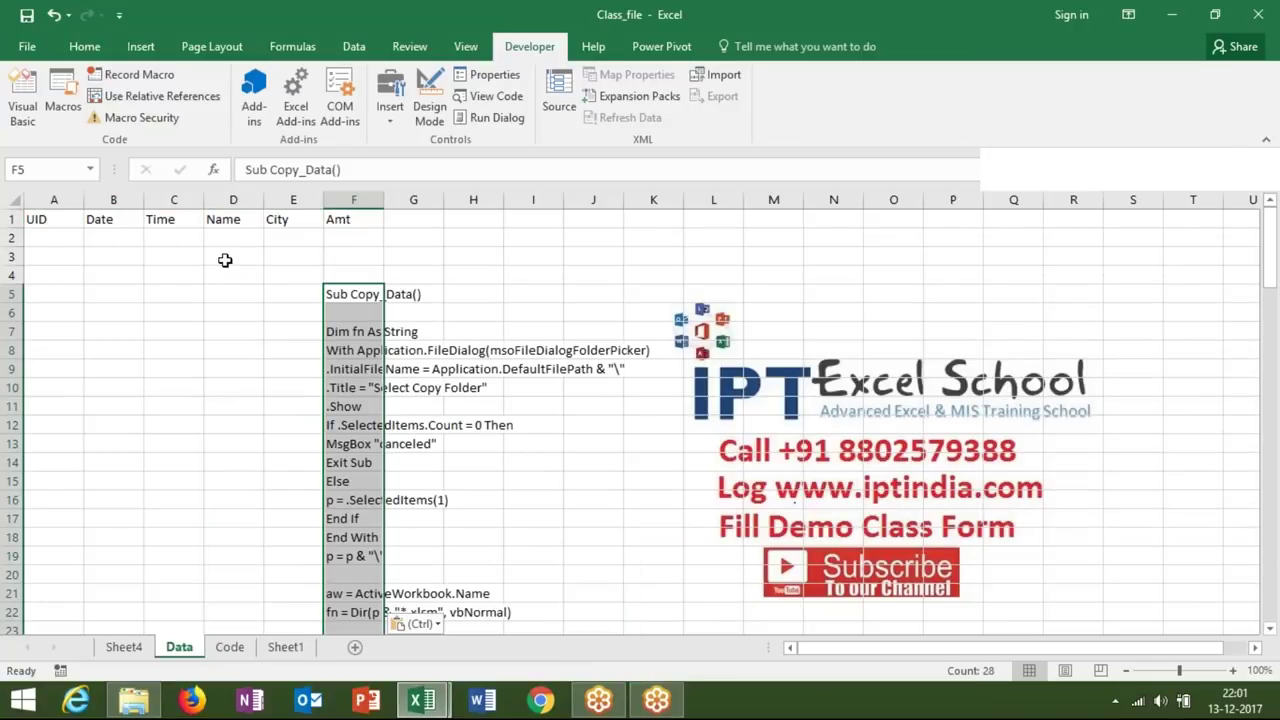
left_click(223, 258)
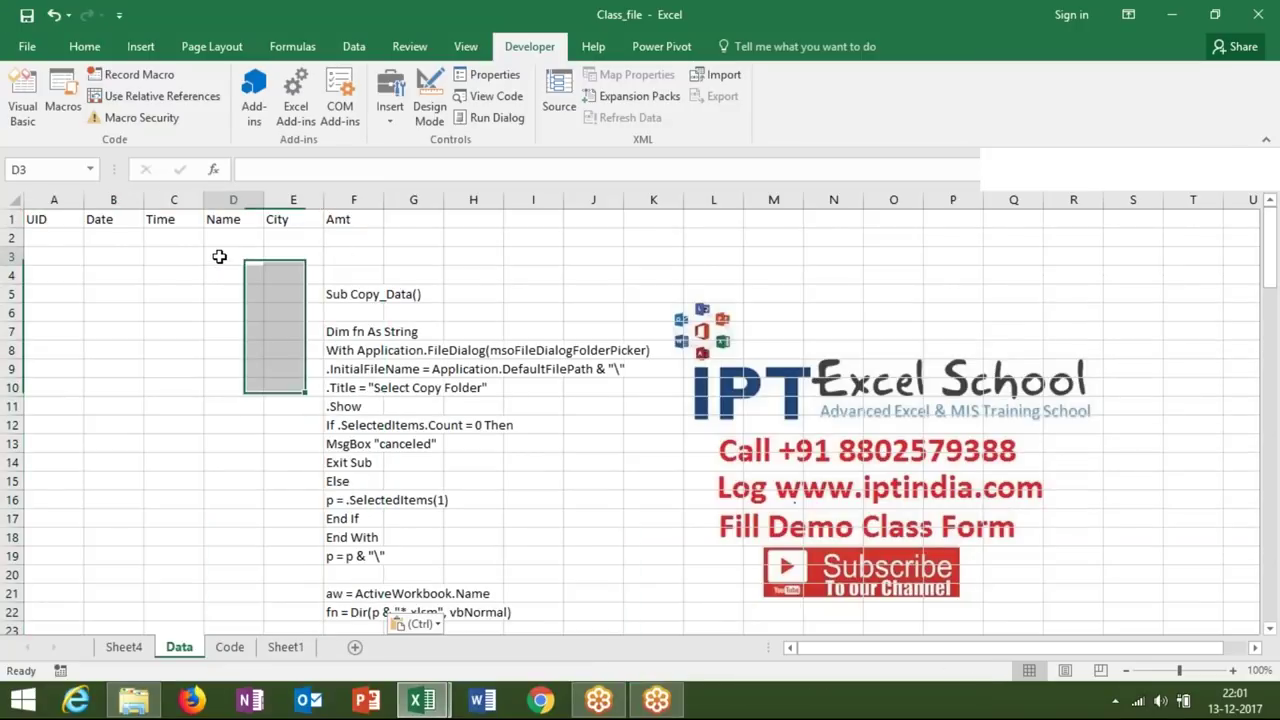
Set up Move or Copy for the Data sheet with Create a copy into (new book)
right_click(179, 650)
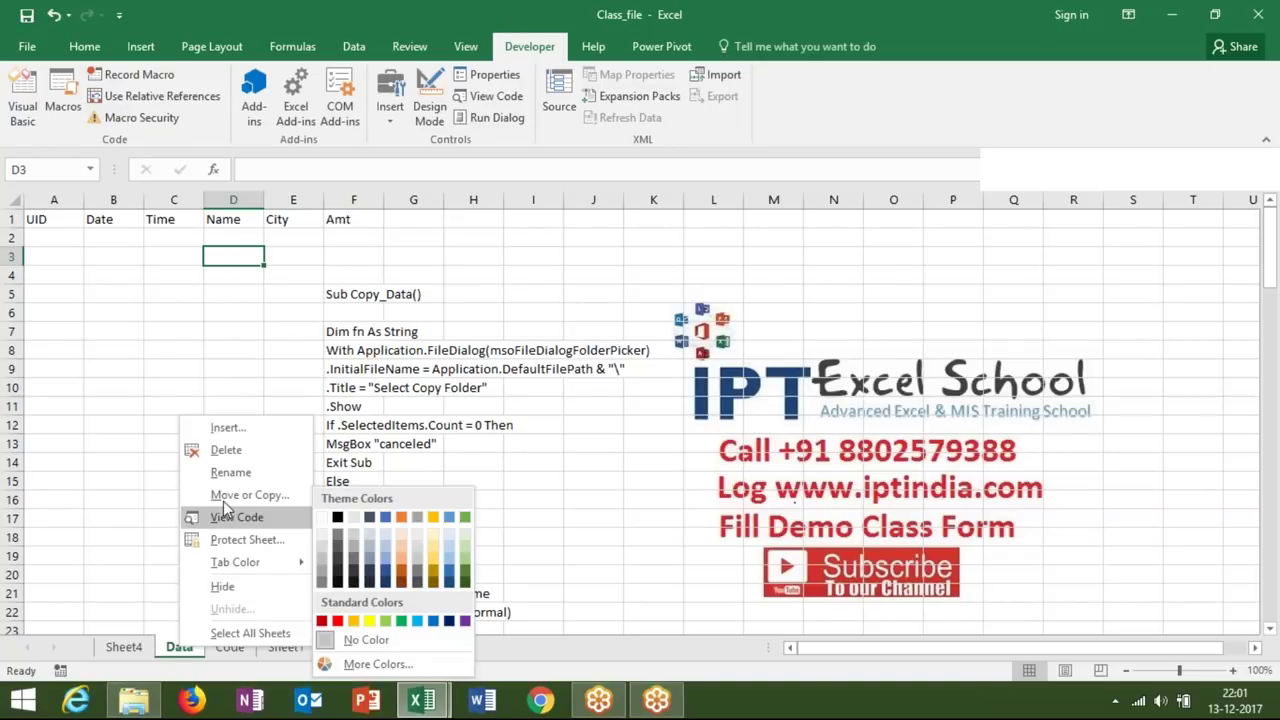
left_click(223, 497)
left_click(151, 570)
left_click(175, 432)
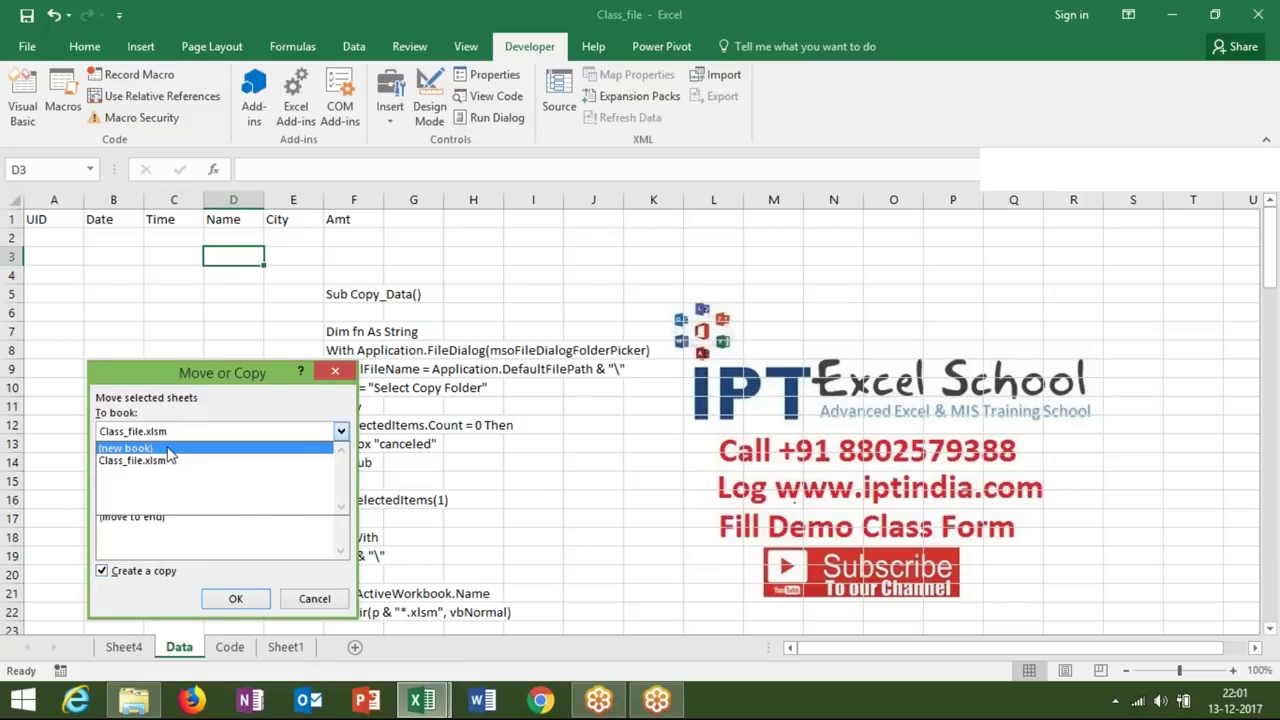